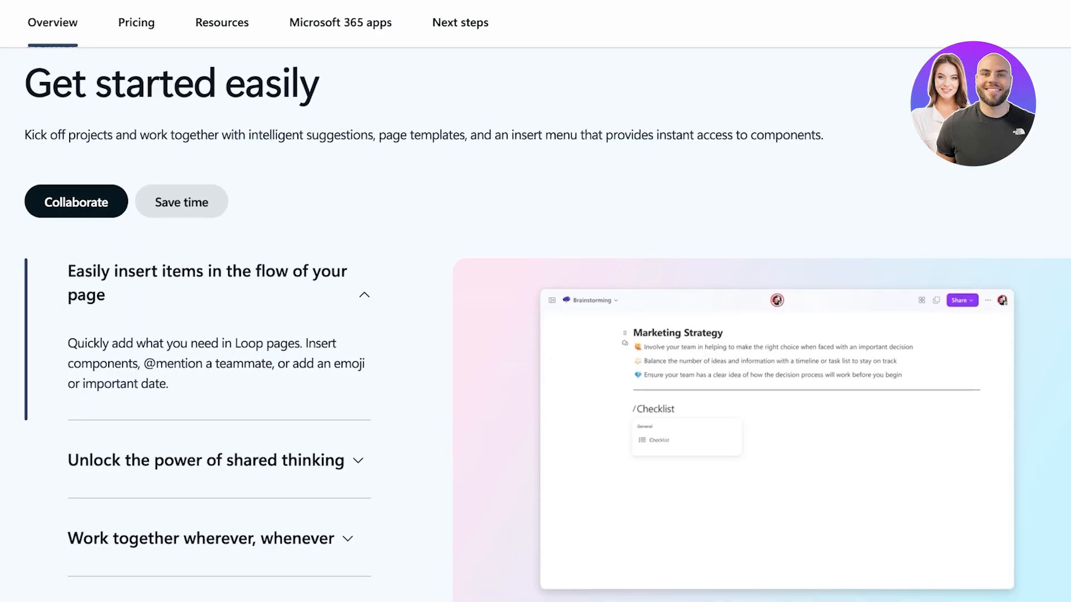
Examine the Microsoft Loop product page, covering its getting-started features, pricing, resources and Microsoft 365 apps sections.
{"action": "scroll", "coordinate": [535, 324], "scroll_direction": "down", "scroll_amount": 5}
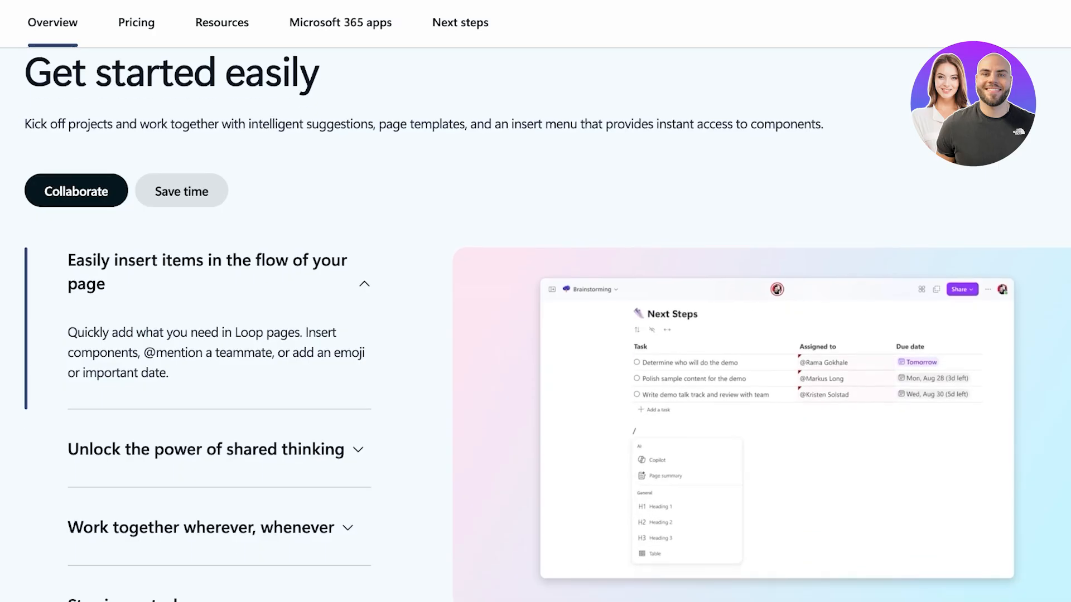
{"action": "scroll", "coordinate": [535, 301], "scroll_direction": "down", "scroll_amount": 10}
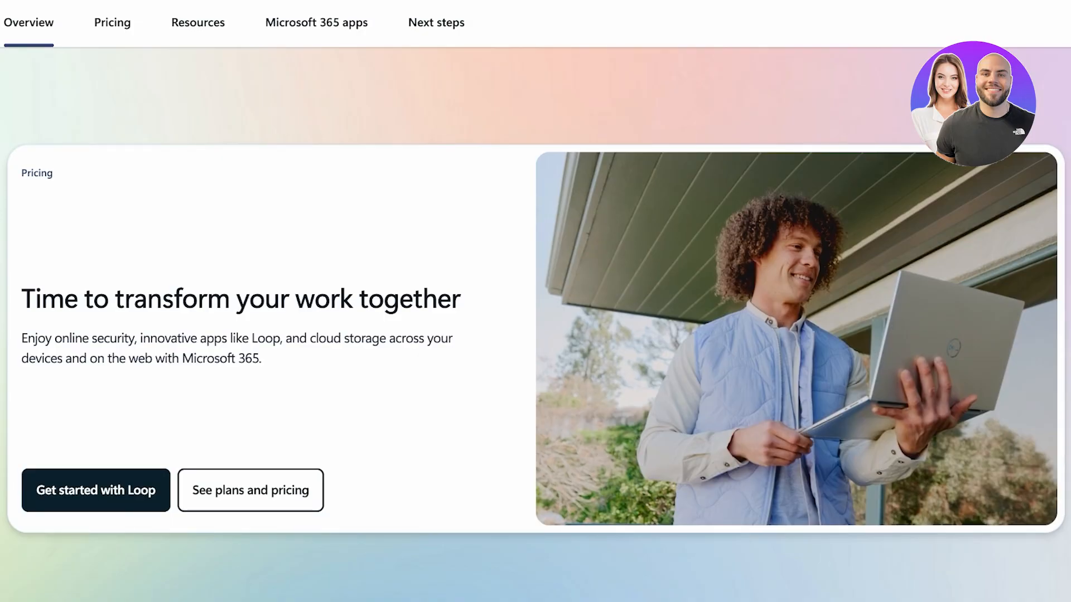
{"action": "scroll", "coordinate": [535, 325], "scroll_direction": "down", "scroll_amount": 10}
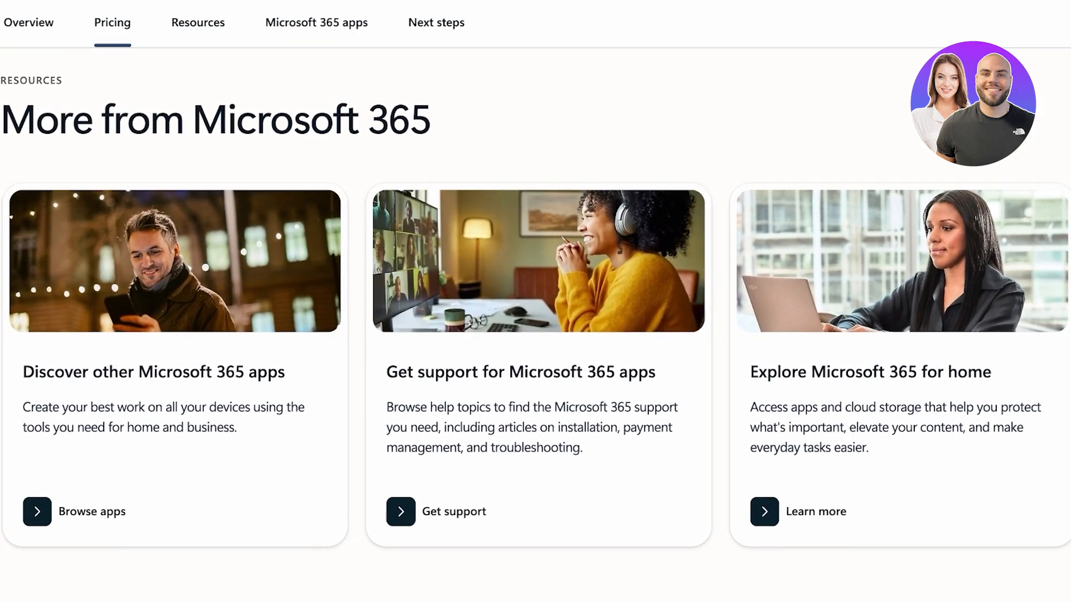
{"action": "scroll", "coordinate": [536, 301], "scroll_direction": "down", "scroll_amount": 2}
{"action": "scroll", "coordinate": [536, 301], "scroll_direction": "down", "scroll_amount": 6}
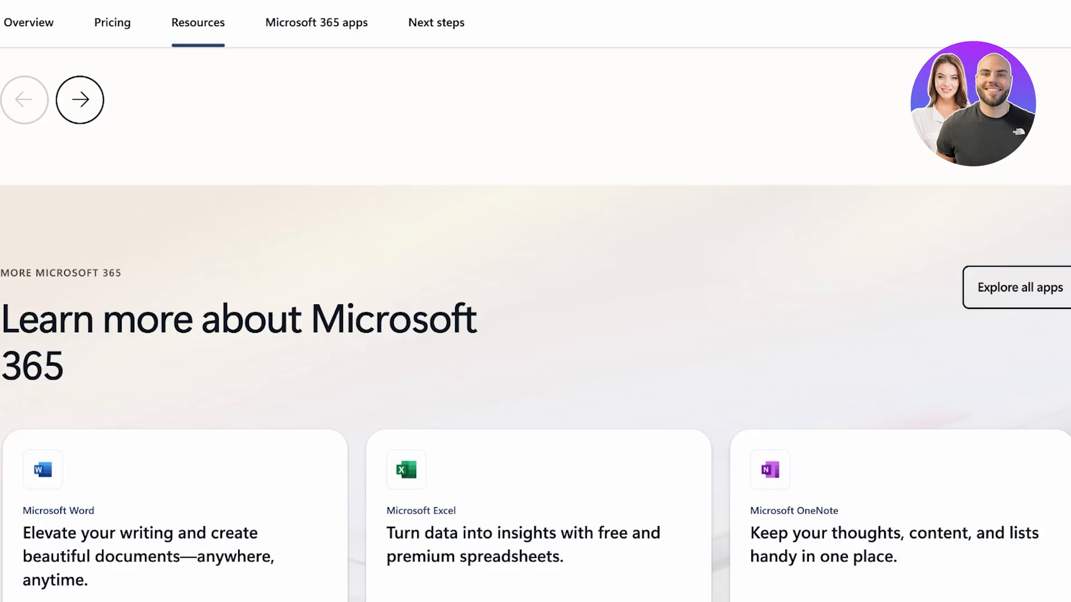
{"action": "scroll", "coordinate": [535, 301], "scroll_direction": "up", "scroll_amount": 20}
{"action": "scroll", "coordinate": [535, 301], "scroll_direction": "down", "scroll_amount": 10}
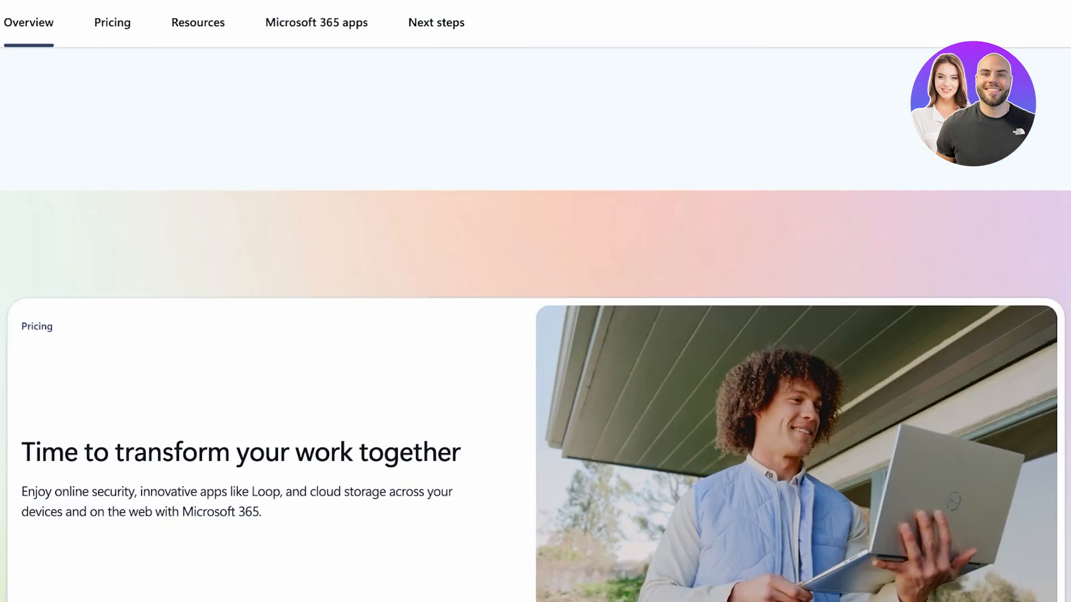
{"action": "scroll", "coordinate": [535, 301], "scroll_direction": "down", "scroll_amount": 3}
{"action": "scroll", "coordinate": [535, 301], "scroll_direction": "up", "scroll_amount": 10}
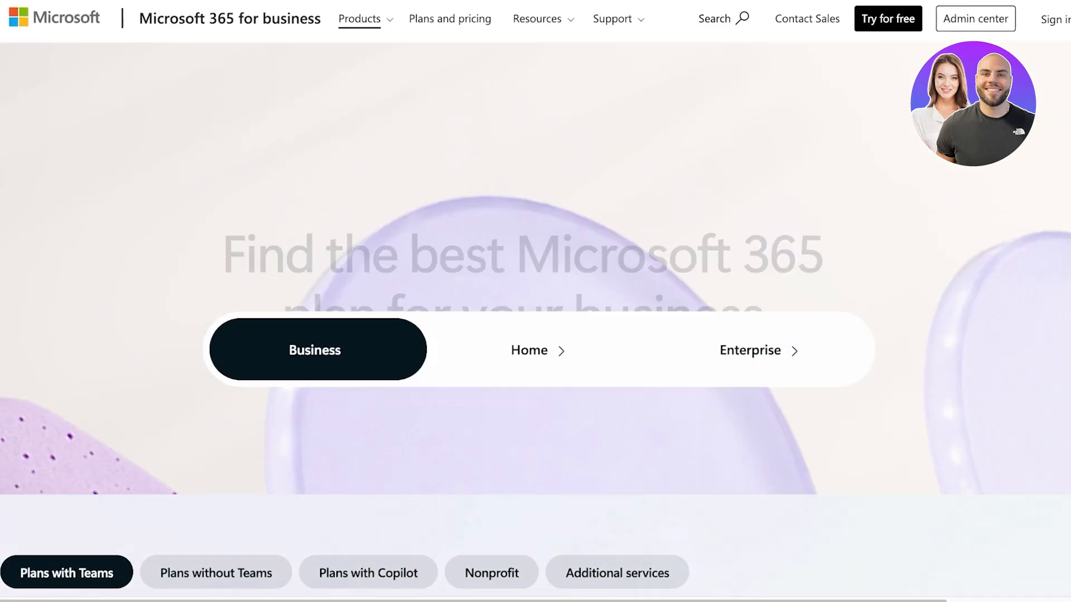
Review the prices and plan highlights of the Microsoft 365 business plans, including the choice of plans without Teams.
{"action": "scroll", "coordinate": [536, 301], "scroll_direction": "down", "scroll_amount": 10}
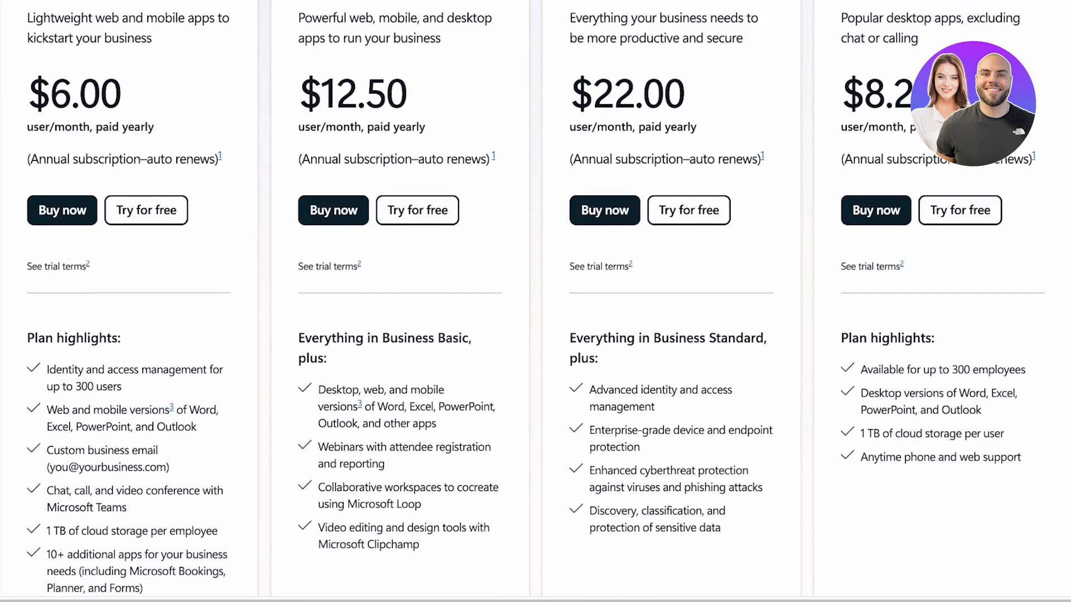
{"action": "scroll", "coordinate": [535, 301], "scroll_direction": "up", "scroll_amount": 5}
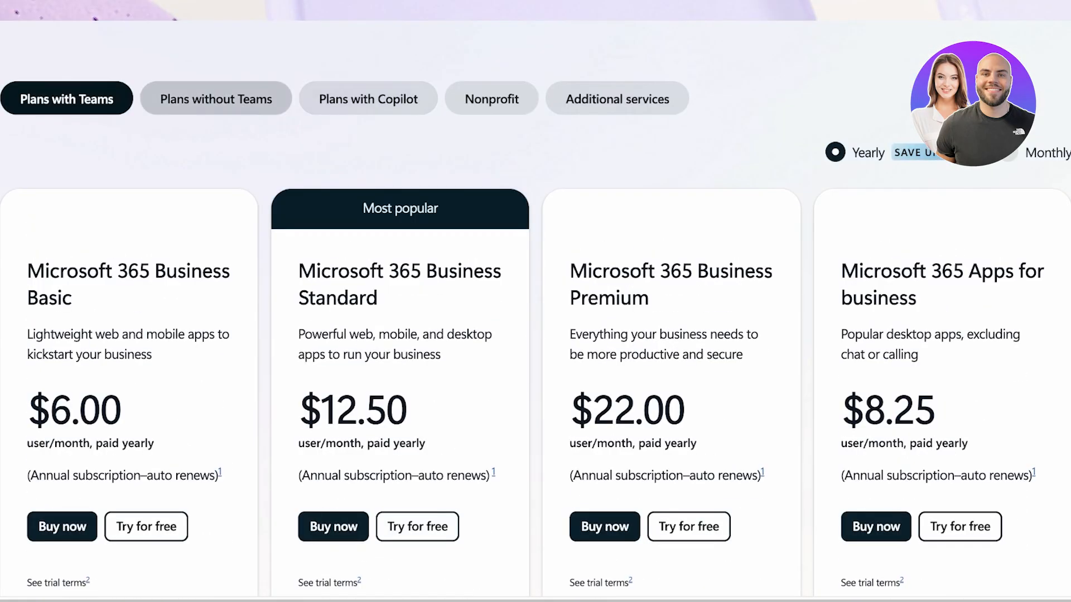
{"action": "left_click", "coordinate": [216, 99]}
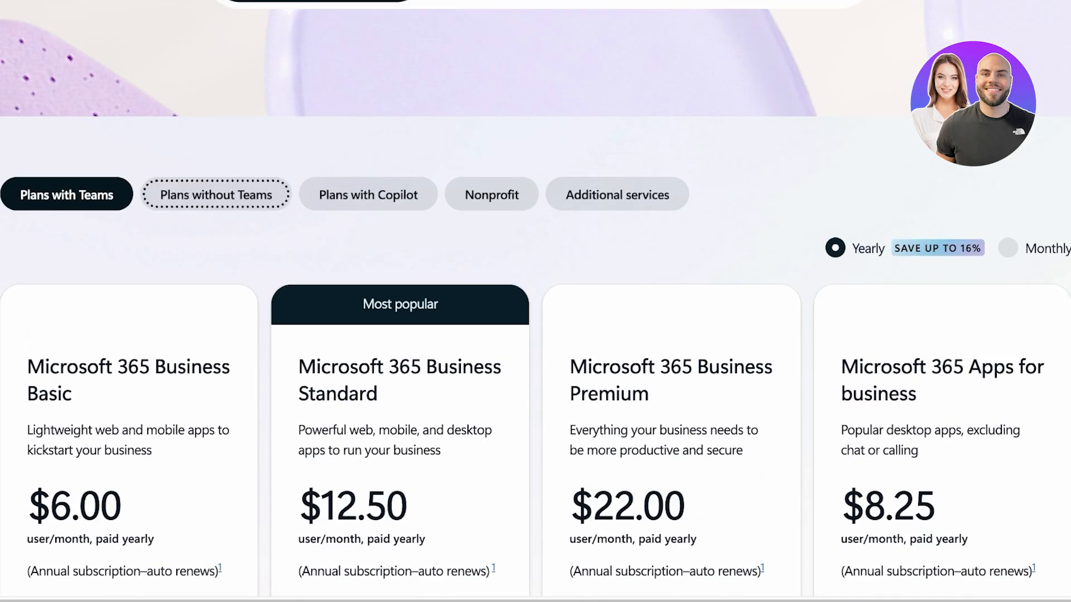
{"action": "scroll", "coordinate": [536, 301], "scroll_direction": "down", "scroll_amount": 6}
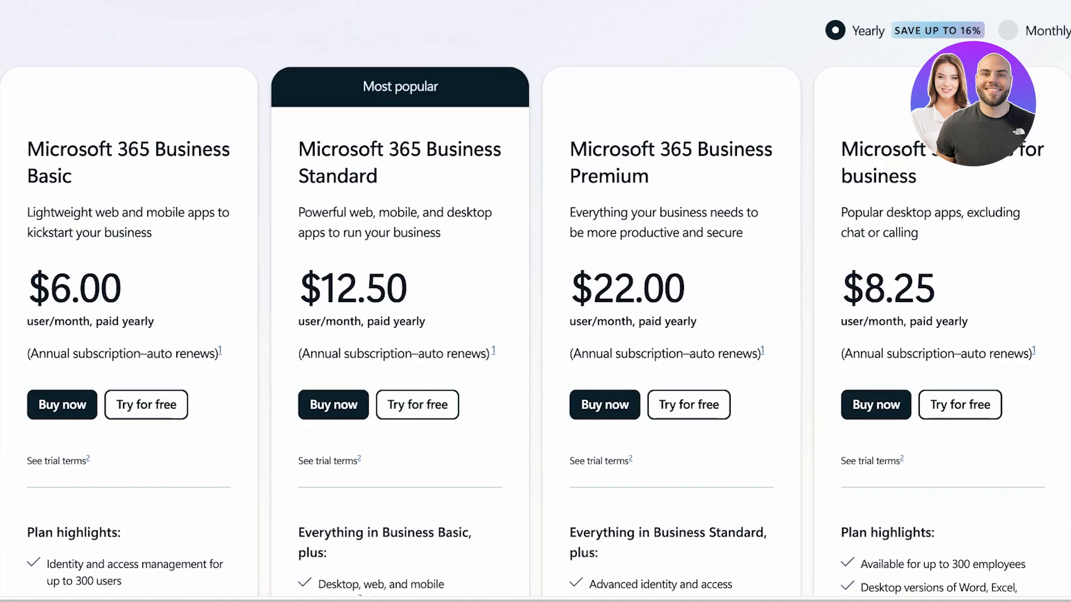
{"action": "scroll", "coordinate": [535, 301], "scroll_direction": "down", "scroll_amount": 6}
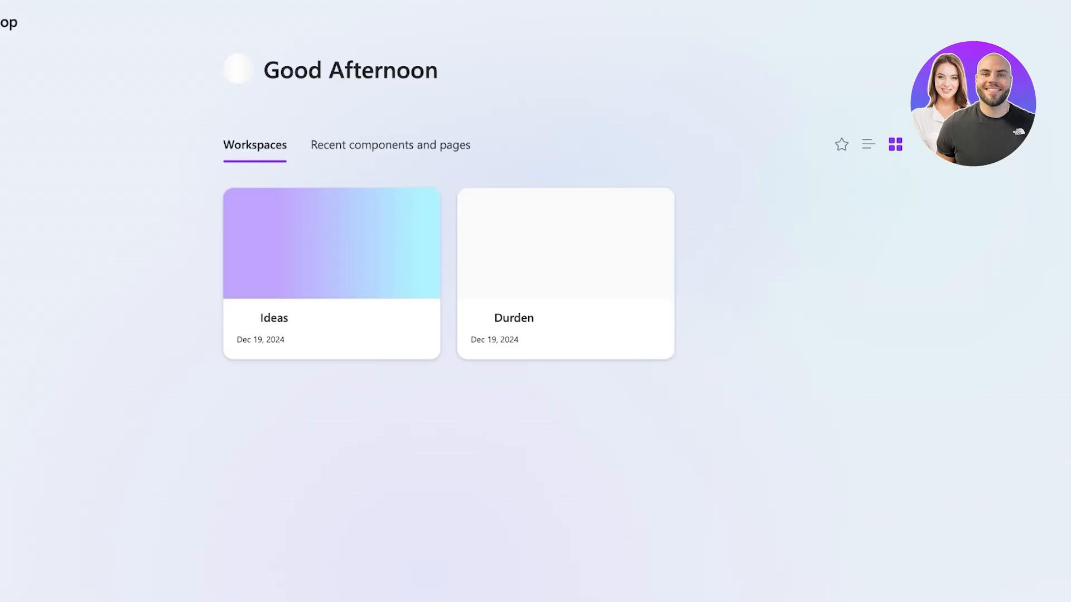
Delete the two non-personal workspaces dated Dec 19, 2024, keeping only My workspace.
{"action": "mouse_move", "coordinate": [778, 274]}
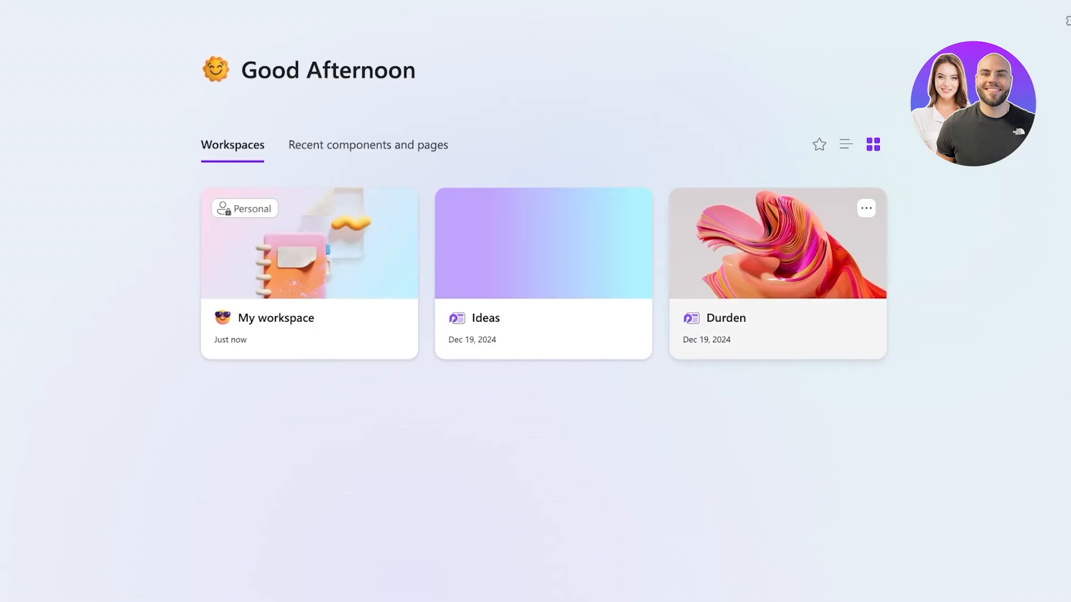
{"action": "left_click", "coordinate": [866, 208]}
{"action": "left_click", "coordinate": [913, 351]}
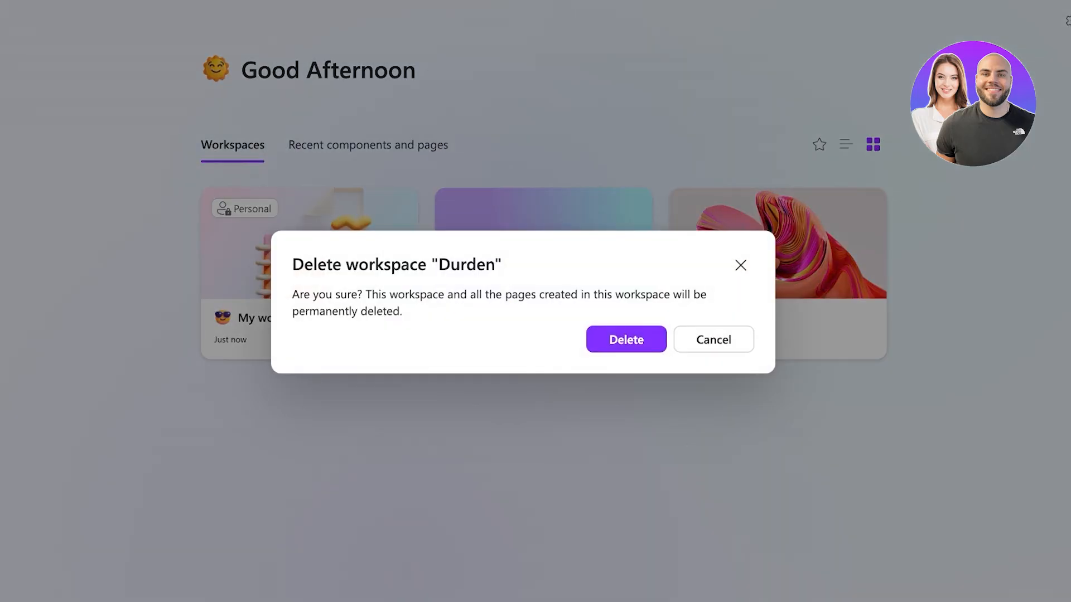
{"action": "left_click", "coordinate": [626, 337]}
{"action": "left_click", "coordinate": [632, 208]}
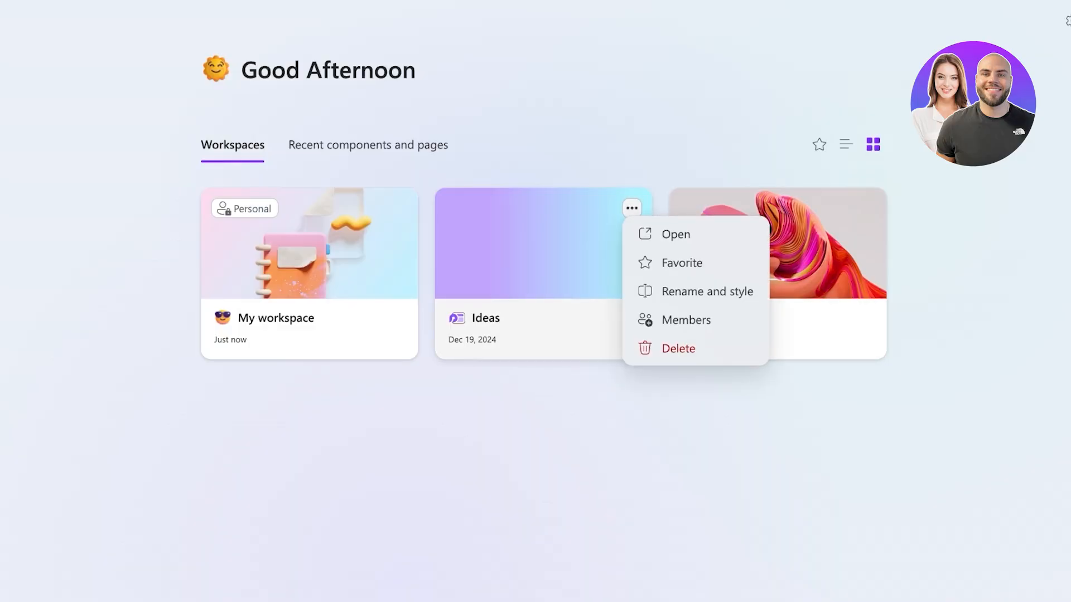
{"action": "left_click", "coordinate": [672, 348]}
{"action": "left_click", "coordinate": [624, 337]}
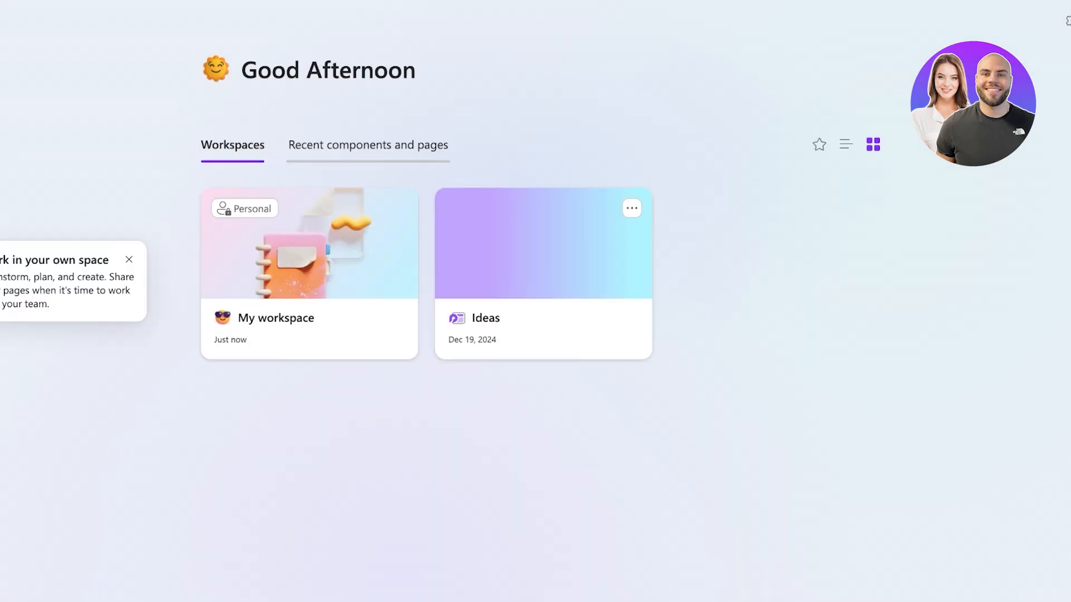
Look over the recent components and pages and return to the workspaces overview.
{"action": "left_click", "coordinate": [368, 145]}
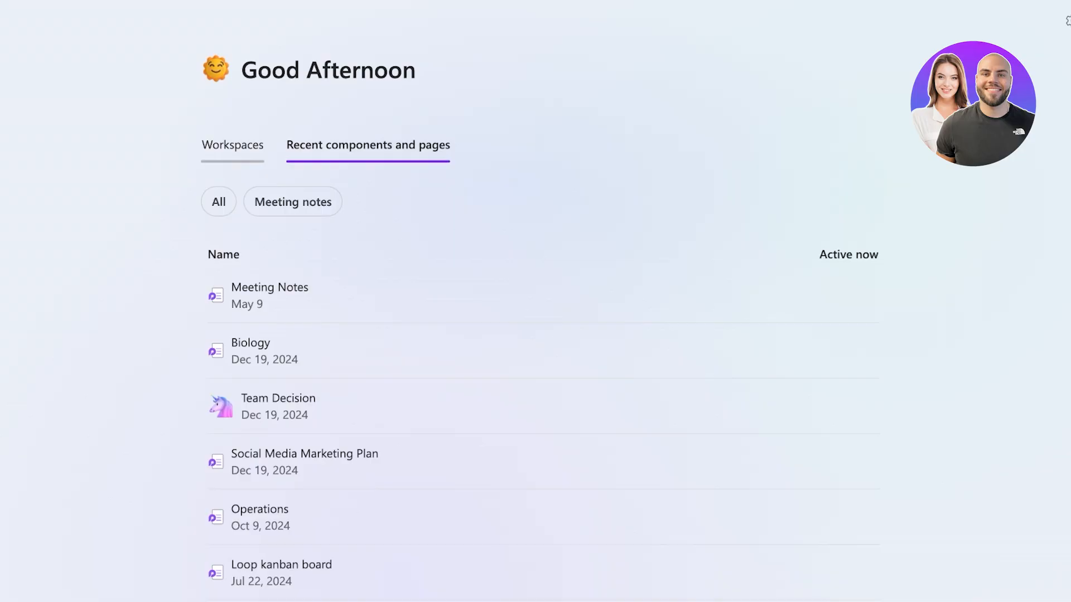
{"action": "left_click", "coordinate": [233, 145]}
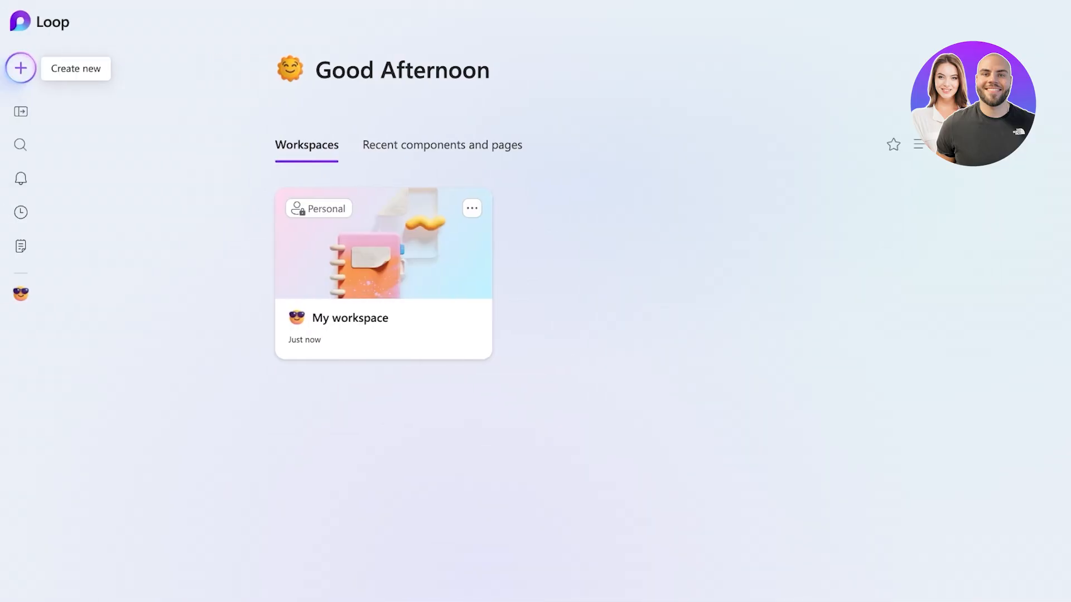
Expand the Loop navigation sidebar so that its entries show their labels.
{"action": "left_click", "coordinate": [20, 68]}
{"action": "left_click", "coordinate": [21, 68]}
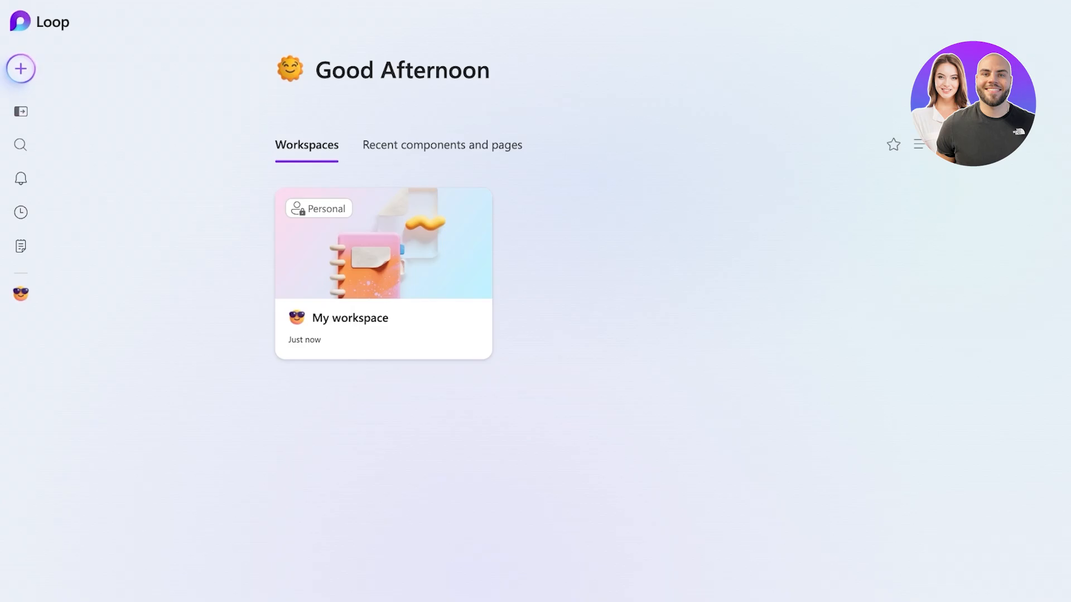
{"action": "left_click", "coordinate": [20, 111]}
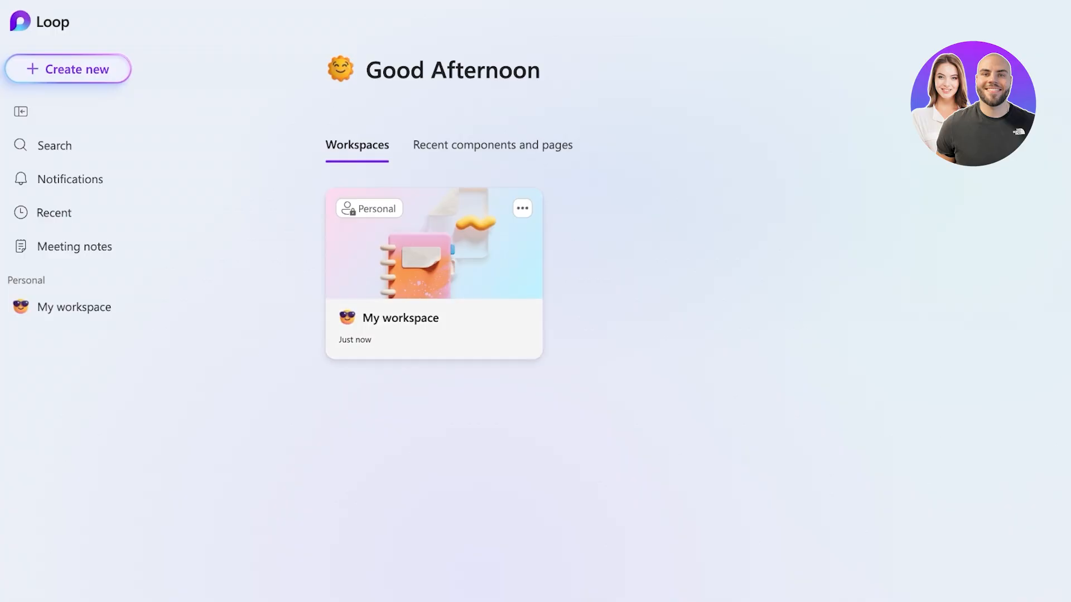
Start a new workspace and enter its name.
{"action": "left_click", "coordinate": [68, 69]}
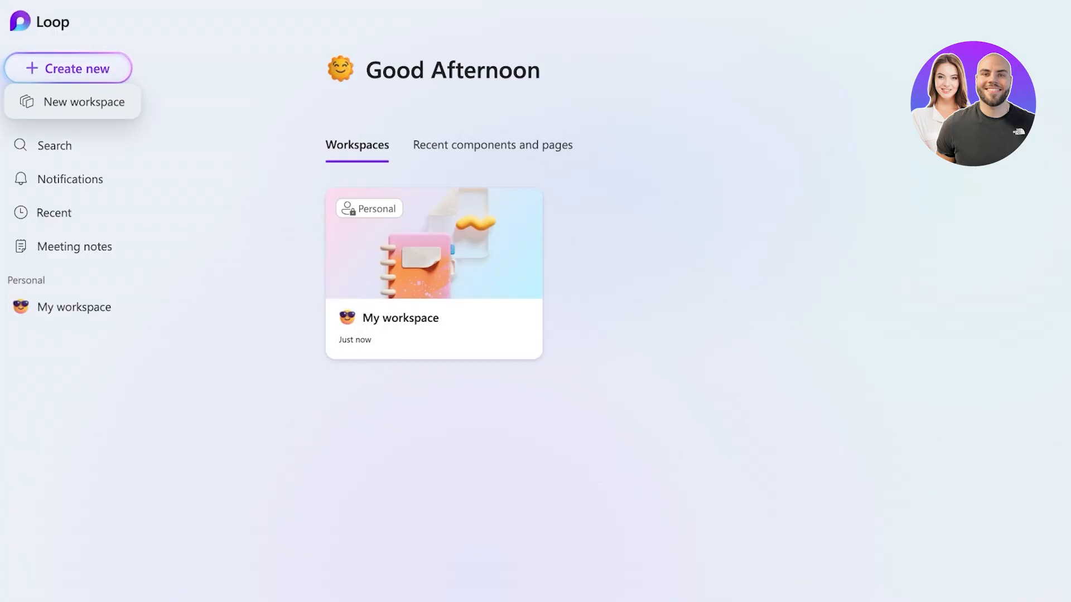
{"action": "left_click", "coordinate": [82, 103]}
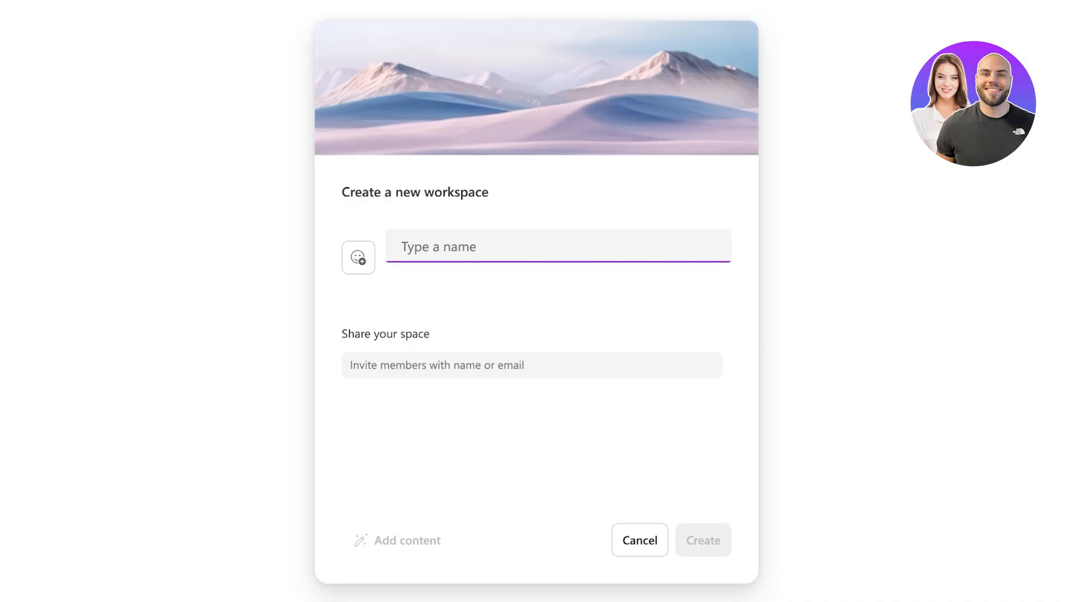
{"action": "type", "text": "Spec"}
{"action": "type", "text": "cer"}
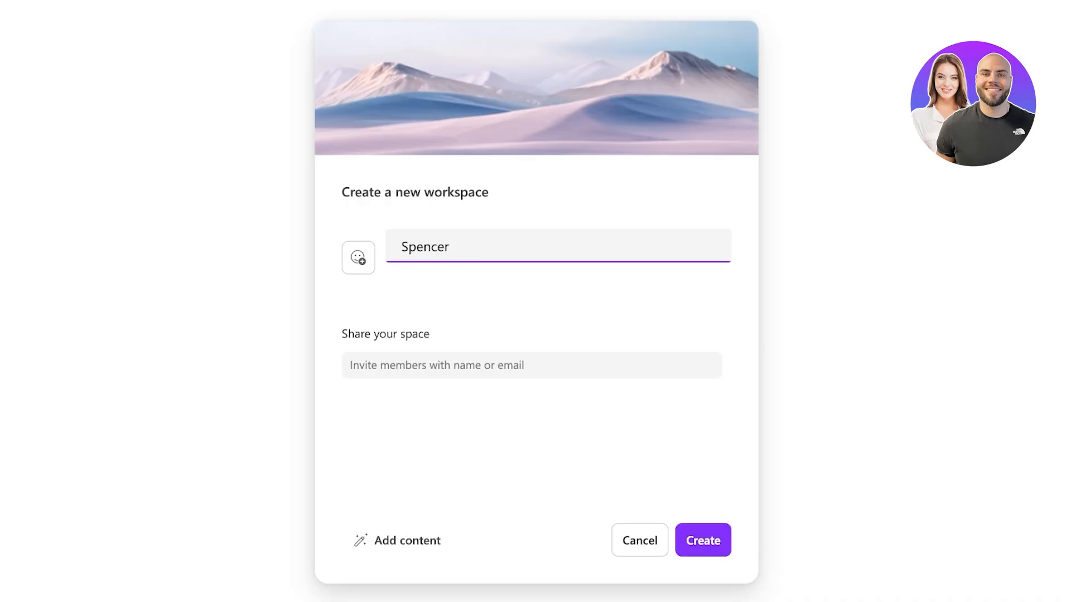
Give the new workspace a building emoji from Travel and places as its icon and create it without inviting members.
{"action": "left_click", "coordinate": [358, 257]}
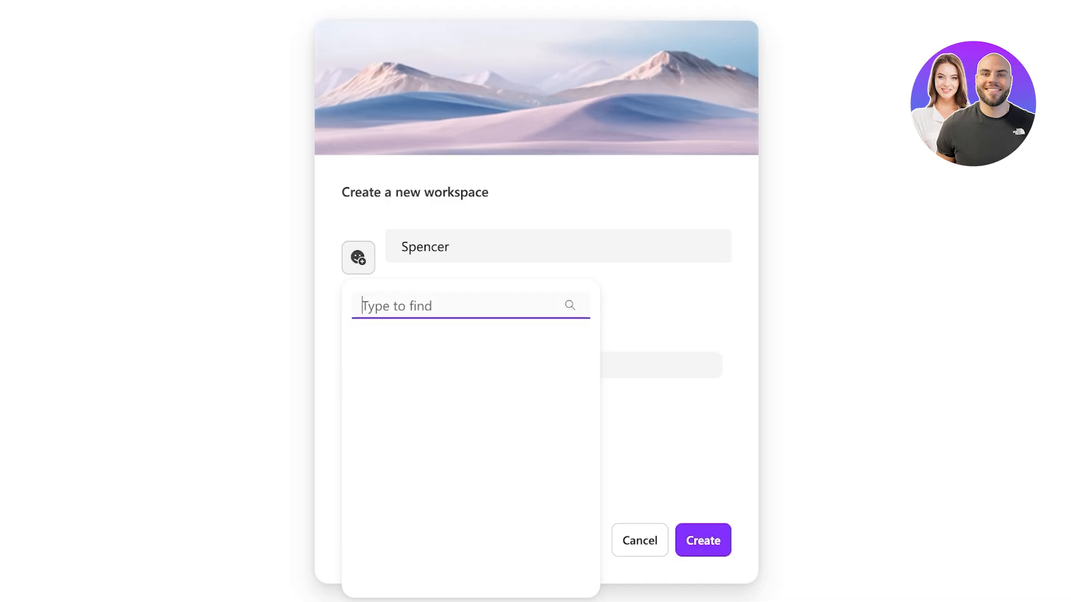
{"action": "left_click", "coordinate": [398, 344]}
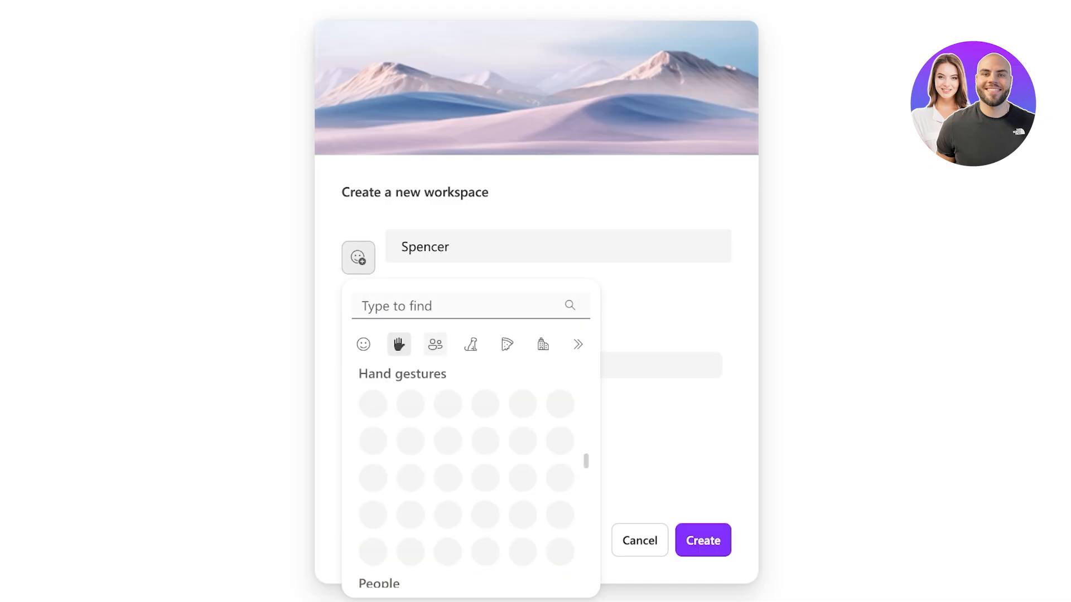
{"action": "left_click", "coordinate": [435, 344]}
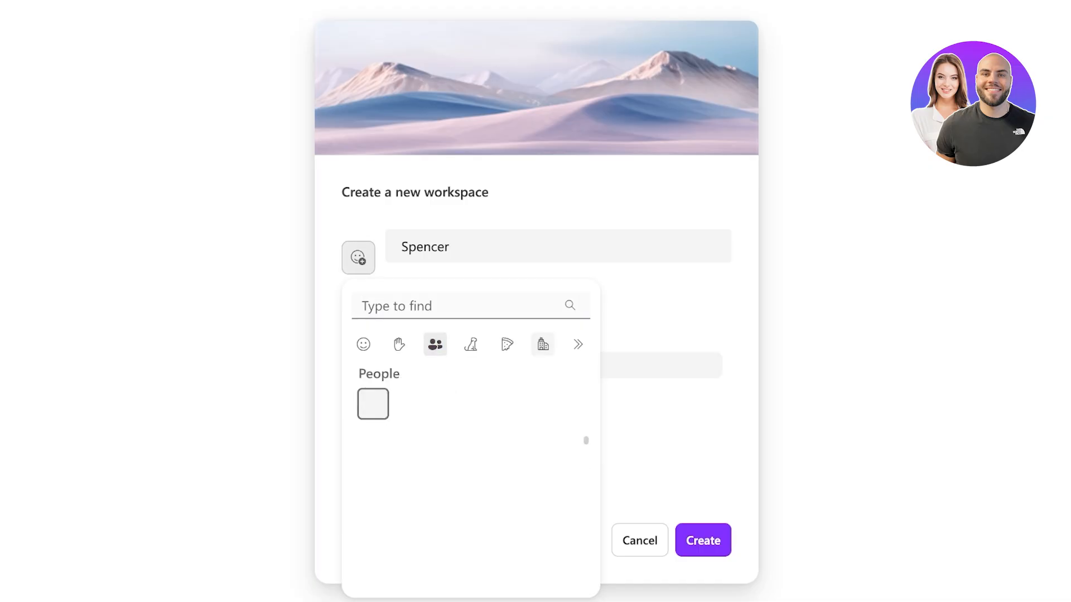
{"action": "left_click", "coordinate": [543, 344]}
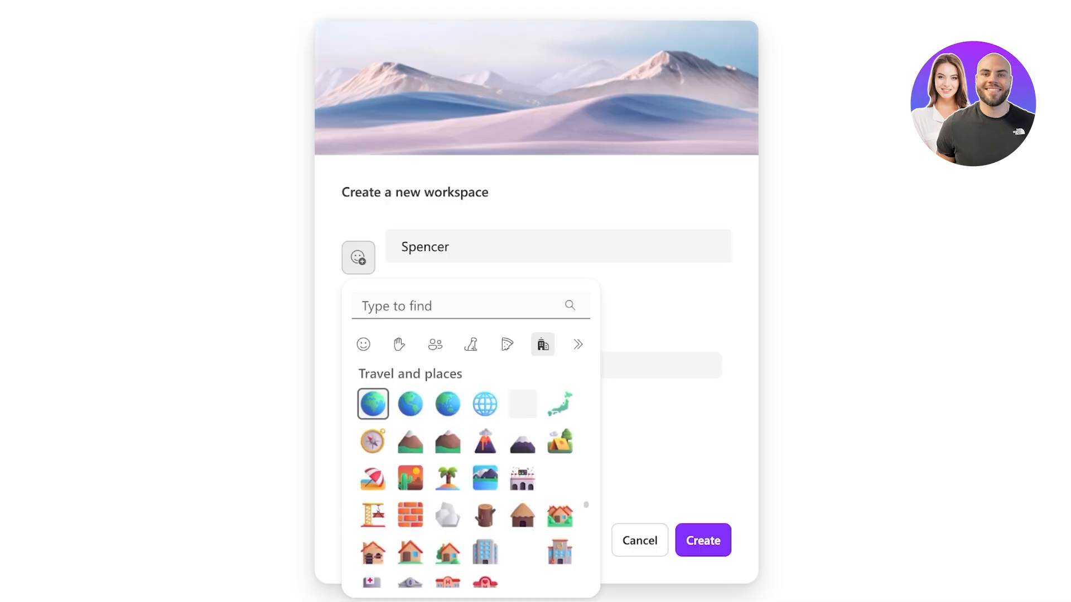
{"action": "scroll", "coordinate": [520, 496], "scroll_direction": "down", "scroll_amount": 1}
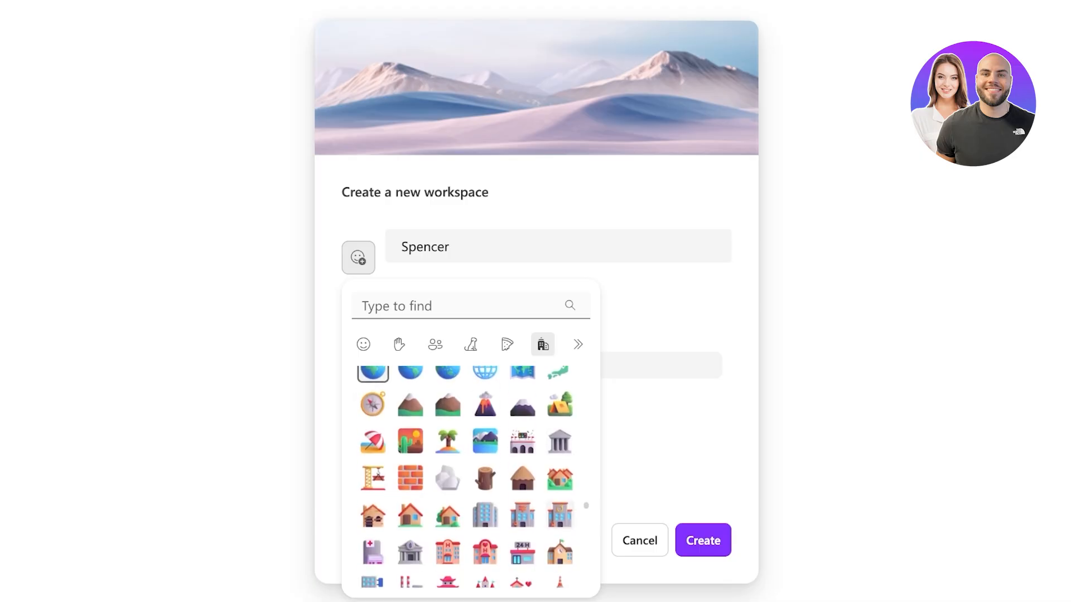
{"action": "left_click", "coordinate": [559, 515]}
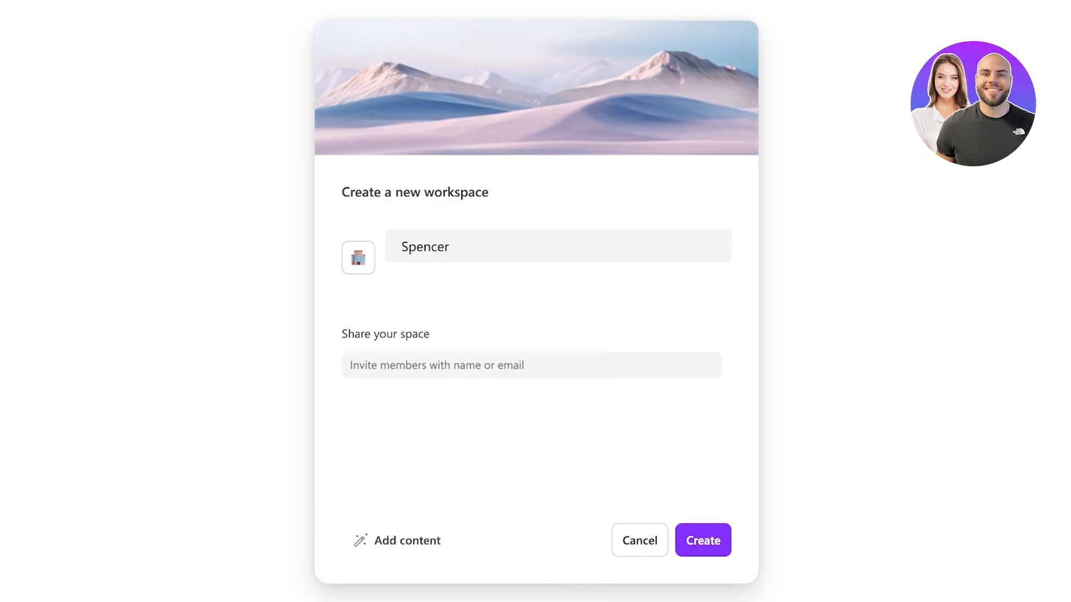
{"action": "left_click", "coordinate": [531, 366]}
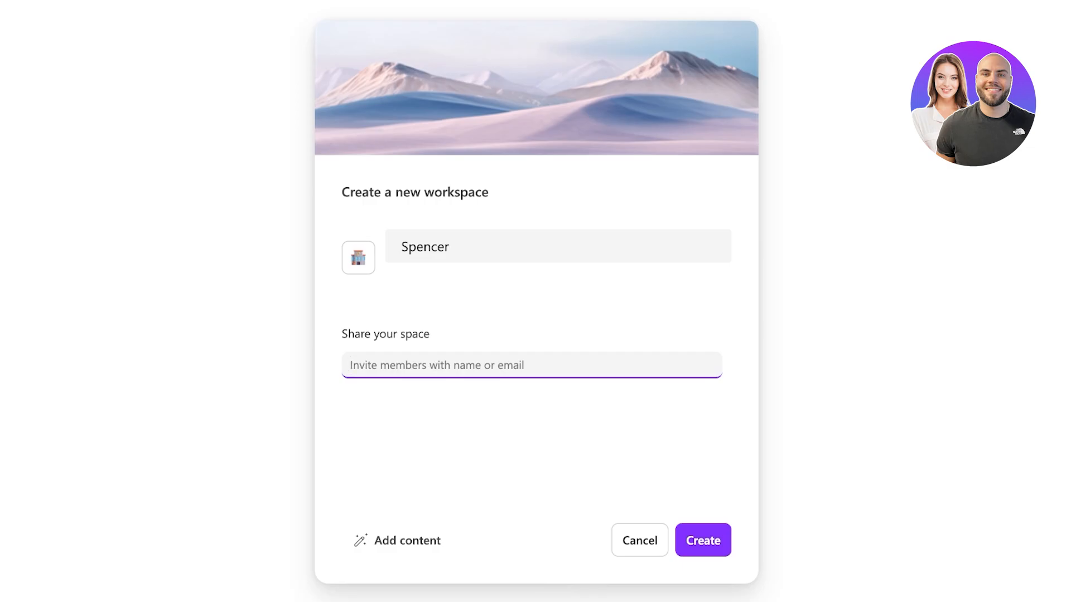
{"action": "left_click", "coordinate": [703, 541]}
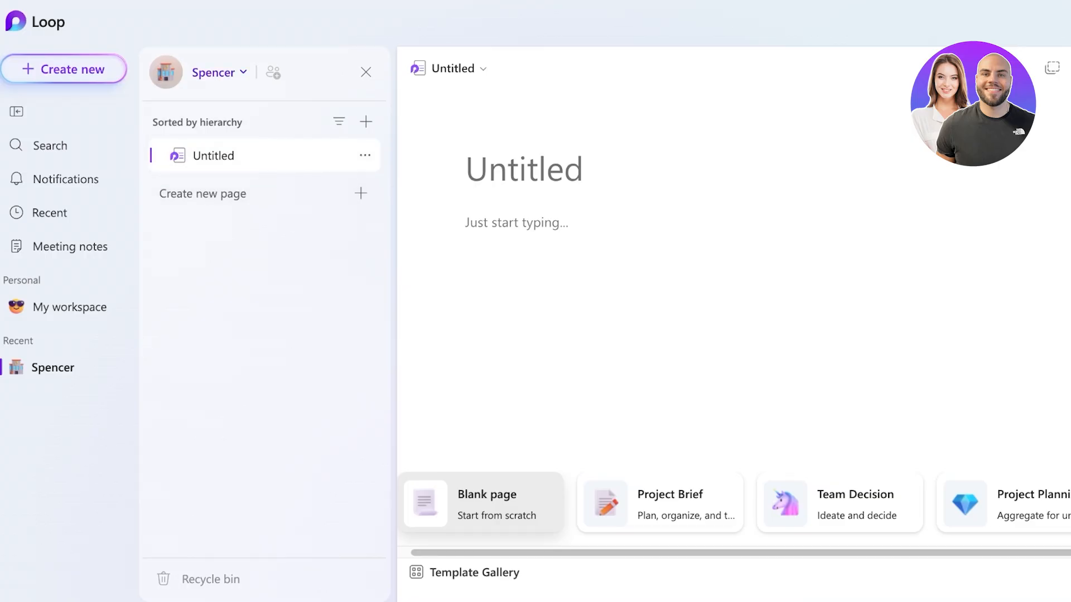
Look at the list for switching workspaces and the additional options available for the untitled page.
{"action": "left_click", "coordinate": [219, 72]}
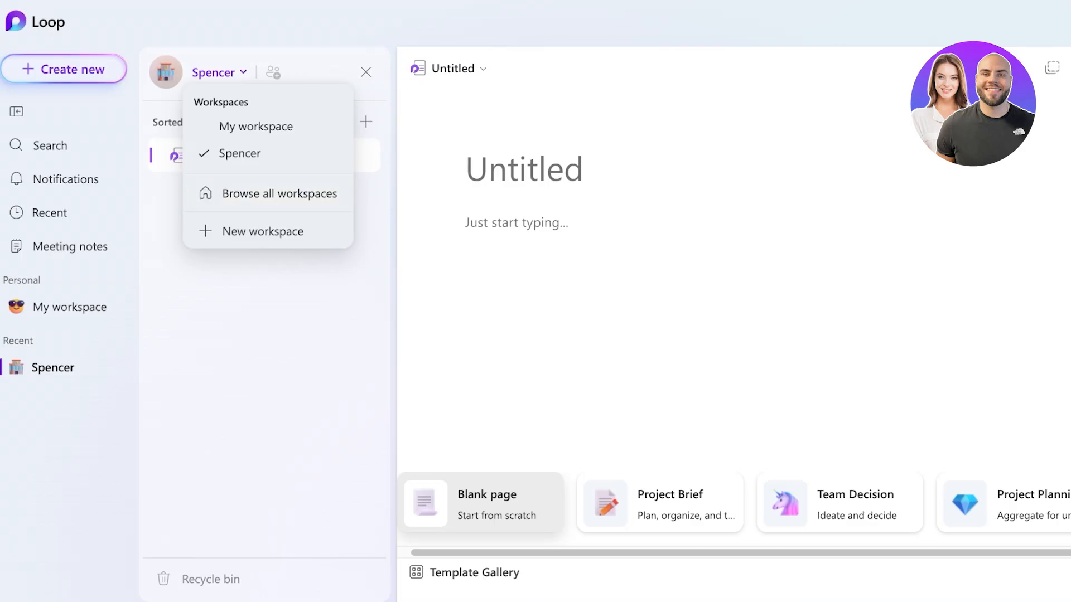
{"action": "key", "text": "Escape"}
{"action": "left_click", "coordinate": [1050, 68]}
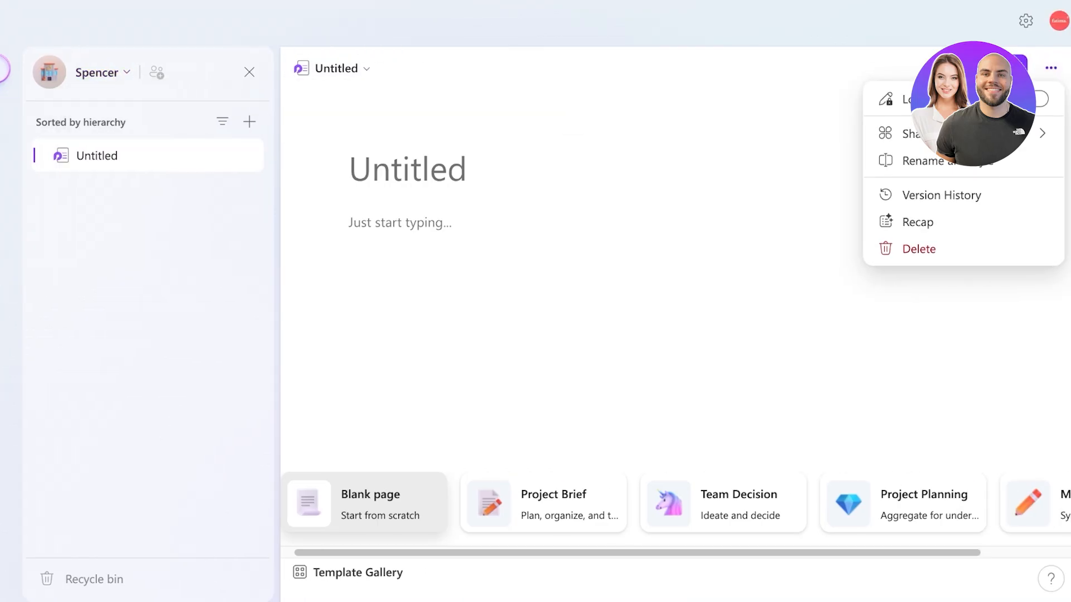
Title the untitled page "SOP of" followed by the workspace's name.
{"action": "left_click", "coordinate": [407, 169]}
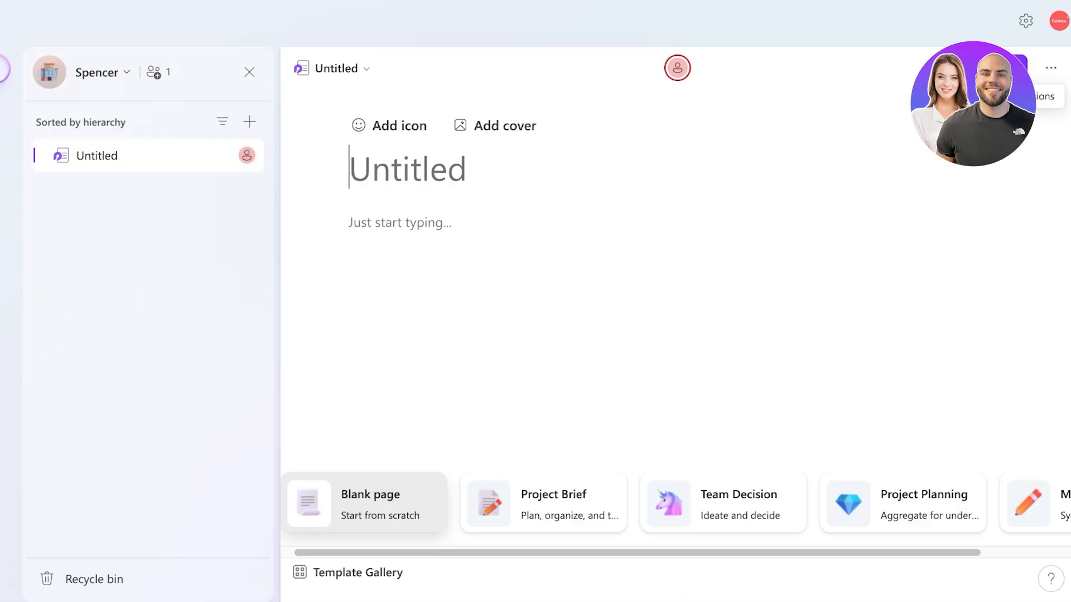
{"action": "type", "text": "S"}
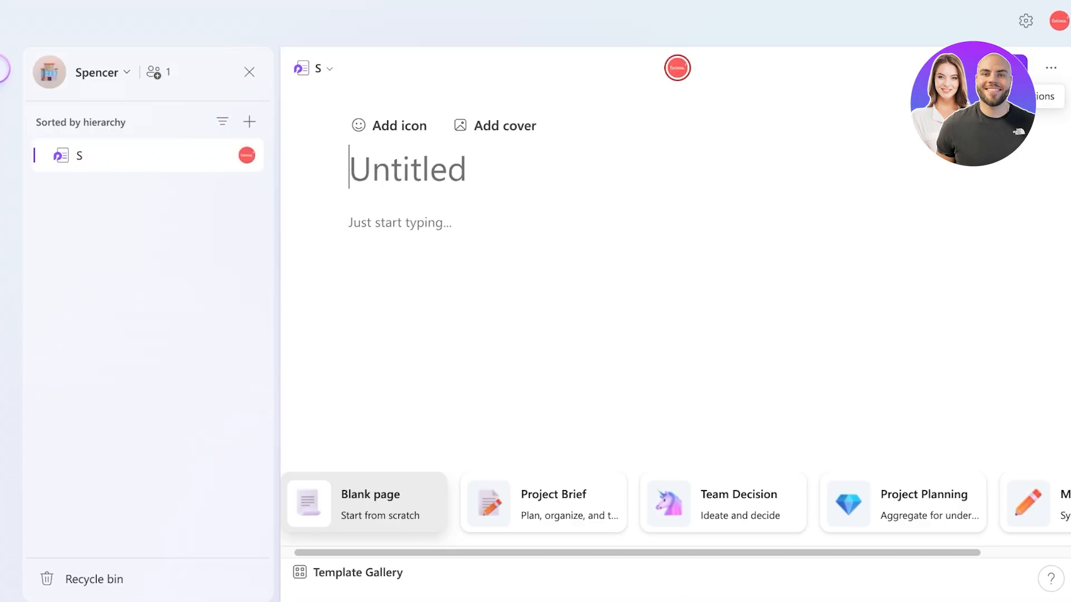
{"action": "type", "text": "SOP"}
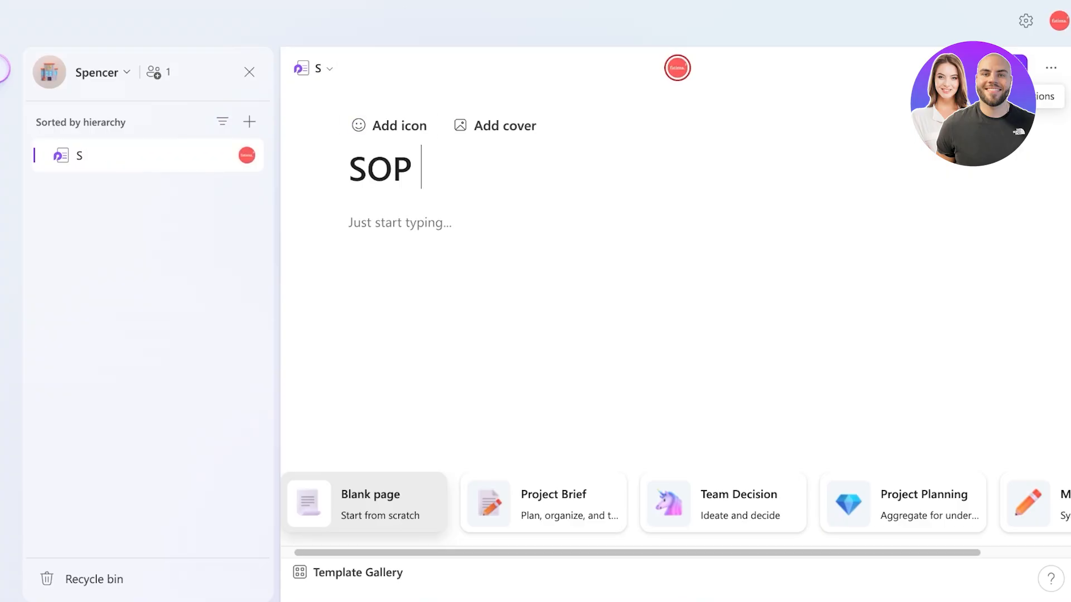
{"action": "type", "text": " of Spencer"}
{"action": "key", "text": "Return"}
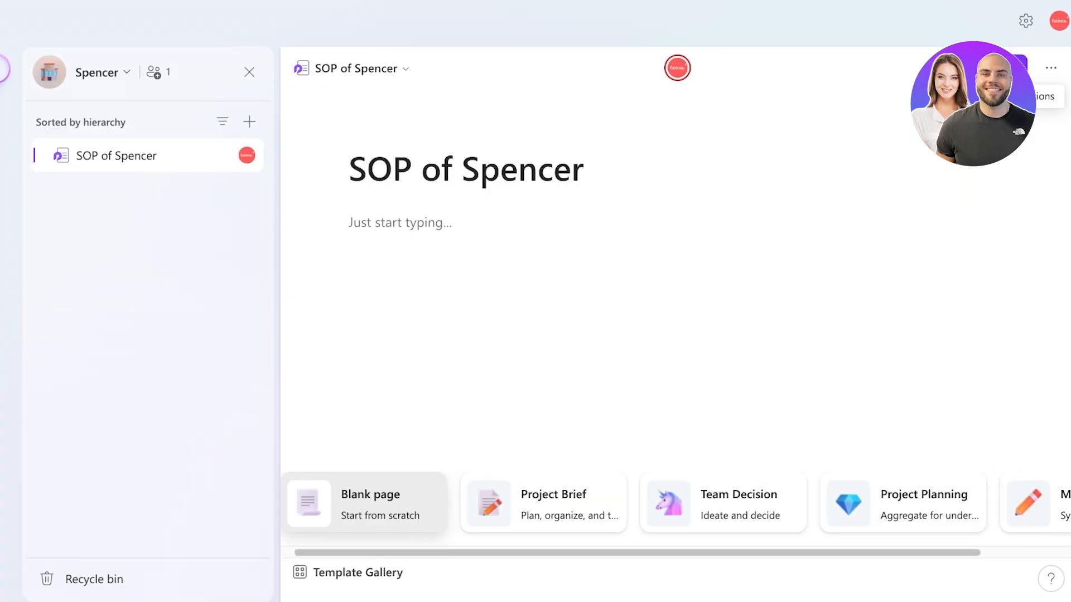
Preview the Project Brief template on the page and turn on its Include content option.
{"action": "left_click_drag", "start_coordinate": [914, 553], "coordinate": [1006, 552]}
{"action": "left_click_drag", "start_coordinate": [704, 553], "coordinate": [613, 552]}
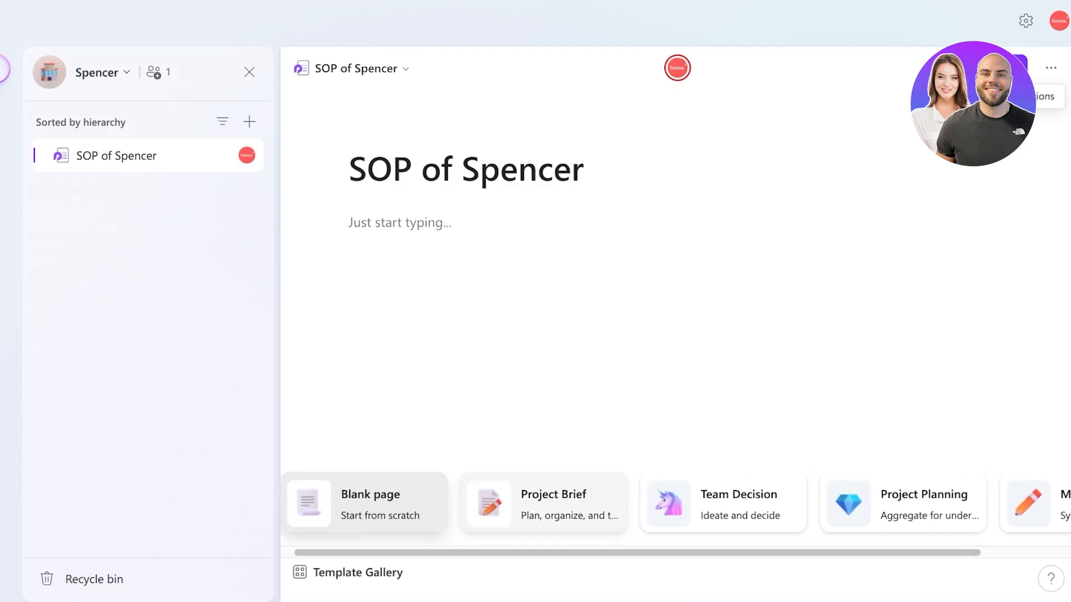
{"action": "left_click", "coordinate": [557, 508]}
{"action": "scroll", "coordinate": [669, 312], "scroll_direction": "down", "scroll_amount": 4}
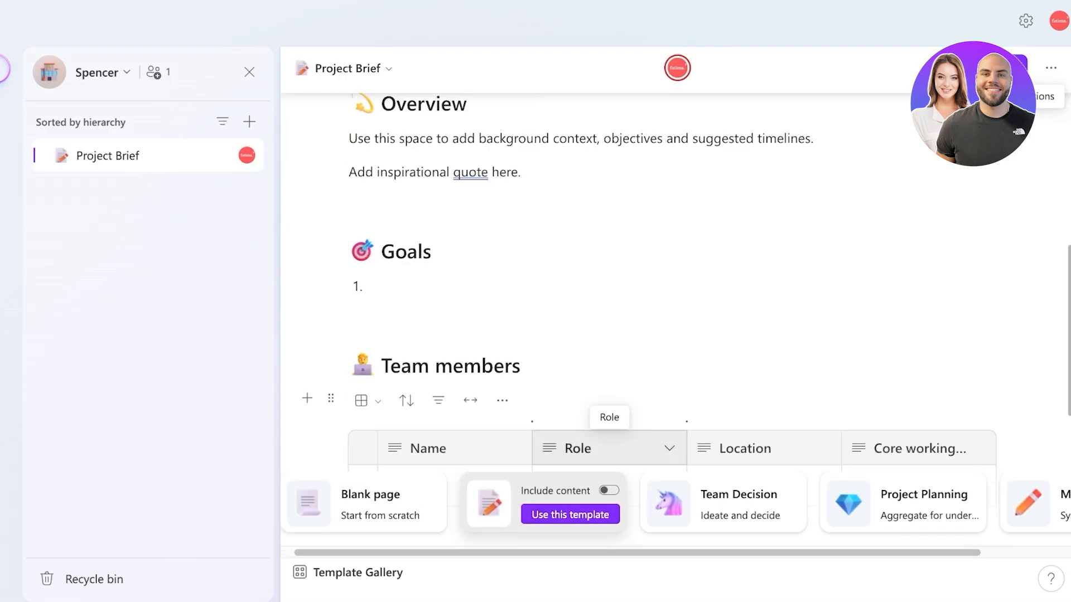
{"action": "scroll", "coordinate": [609, 441], "scroll_direction": "up", "scroll_amount": 3}
{"action": "left_click", "coordinate": [608, 491]}
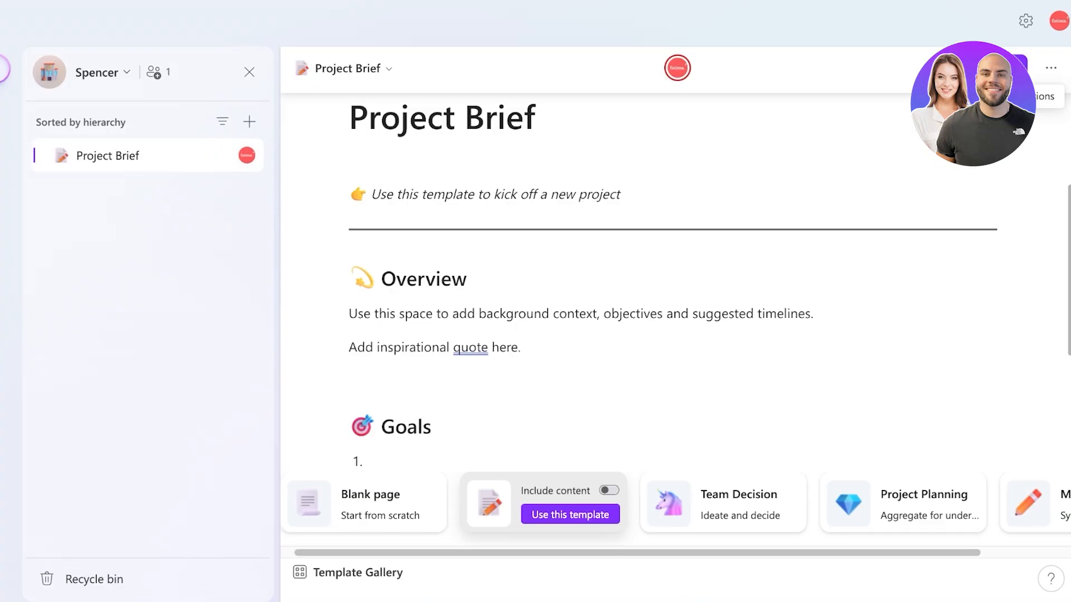
Review the template's sample sections, from Overview to Project deliverables, and apply the Project Brief template to the page.
{"action": "scroll", "coordinate": [613, 329], "scroll_direction": "down", "scroll_amount": 6}
{"action": "scroll", "coordinate": [613, 329], "scroll_direction": "up", "scroll_amount": 9}
{"action": "scroll", "coordinate": [638, 279], "scroll_direction": "down", "scroll_amount": 10}
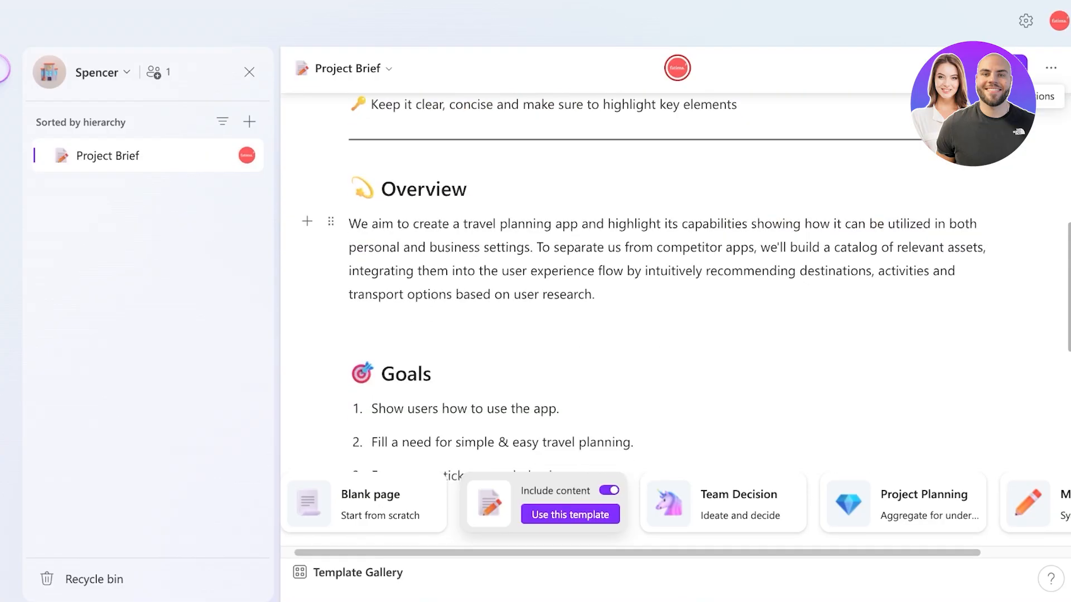
{"action": "scroll", "coordinate": [639, 279], "scroll_direction": "down", "scroll_amount": 3}
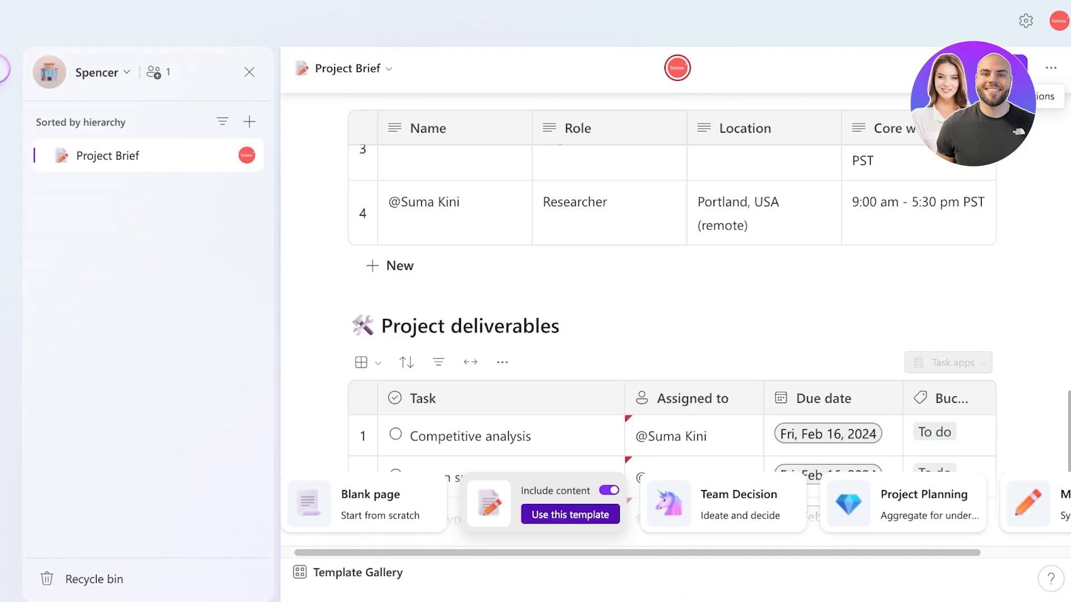
{"action": "scroll", "coordinate": [669, 278], "scroll_direction": "down", "scroll_amount": 5}
{"action": "scroll", "coordinate": [426, 203], "scroll_direction": "up", "scroll_amount": 15}
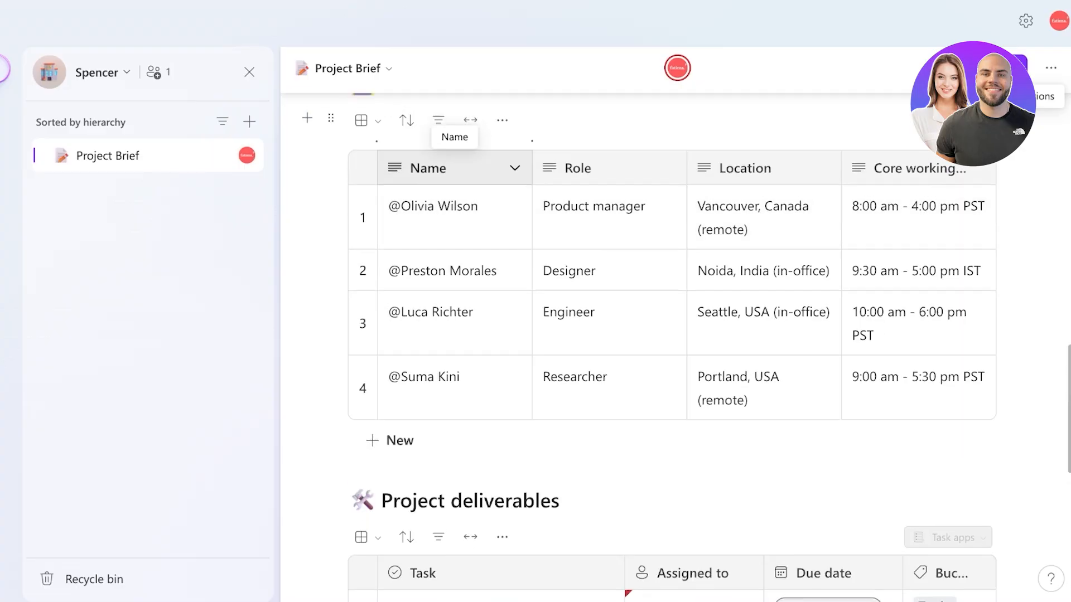
Retitle the project brief page with the workspace's name followed by "Project Brief".
{"action": "scroll", "coordinate": [426, 204], "scroll_direction": "up", "scroll_amount": 3}
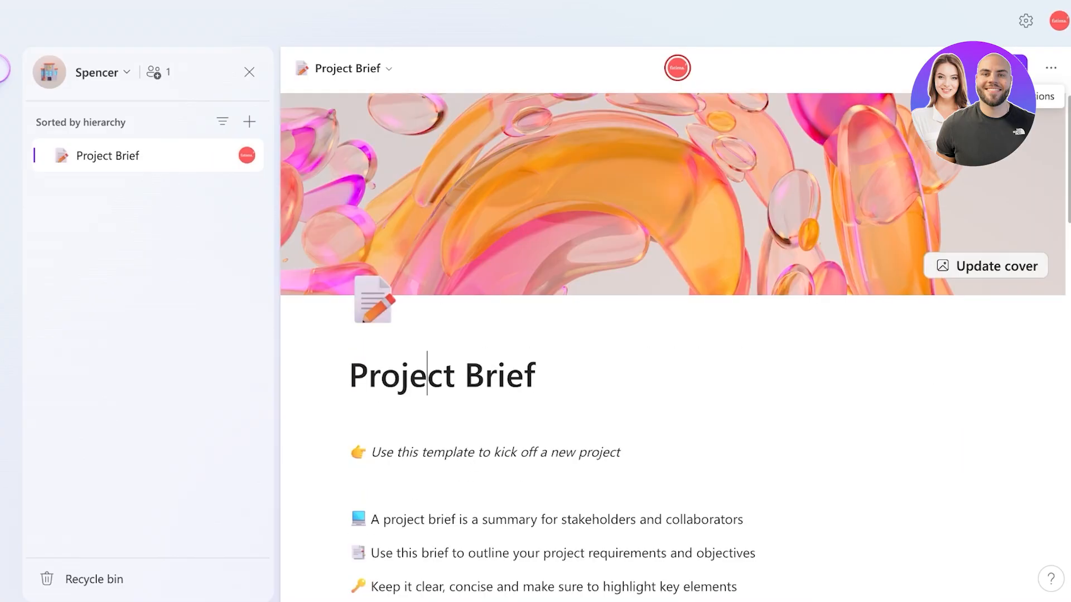
{"action": "scroll", "coordinate": [426, 204], "scroll_direction": "down", "scroll_amount": 1}
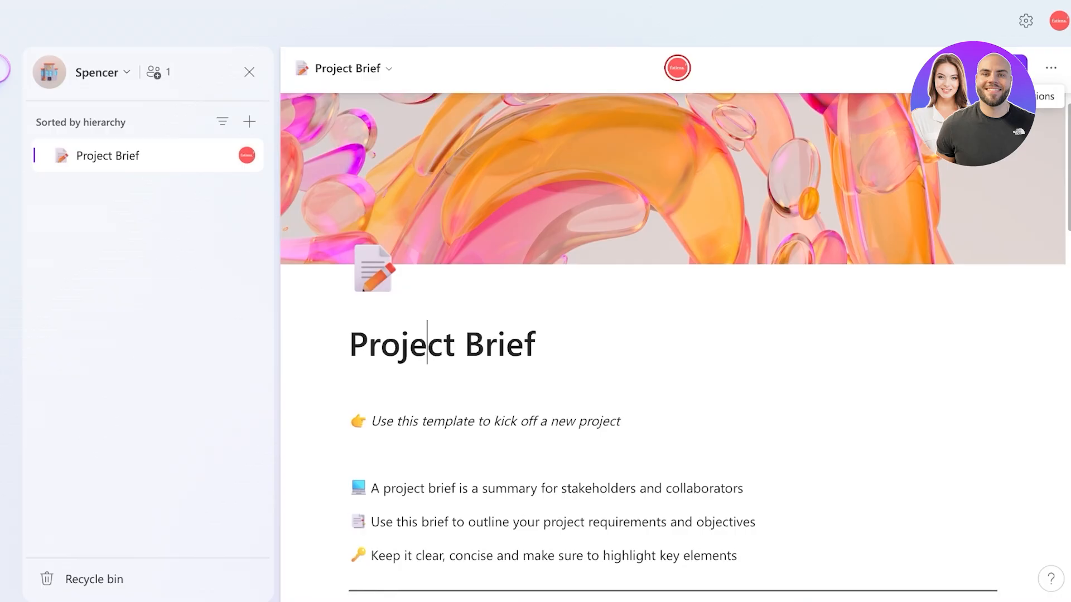
{"action": "scroll", "coordinate": [426, 204], "scroll_direction": "down", "scroll_amount": 4}
{"action": "left_click_drag", "start_coordinate": [537, 141], "coordinate": [349, 141]}
{"action": "type", "text": "S"}
{"action": "key", "text": "BackSpace"}
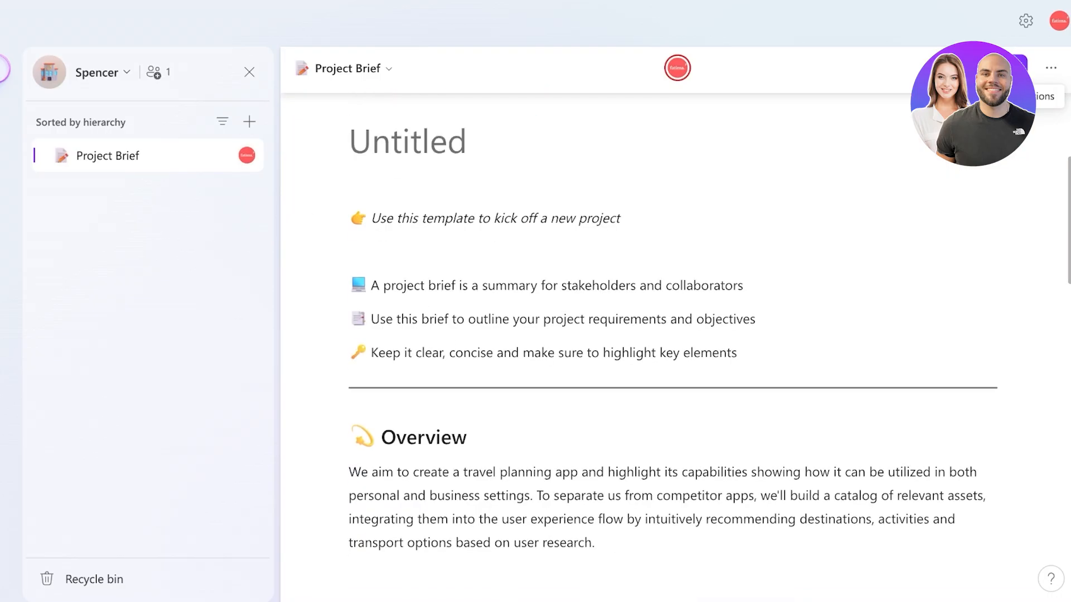
{"action": "type", "text": "Spenc"}
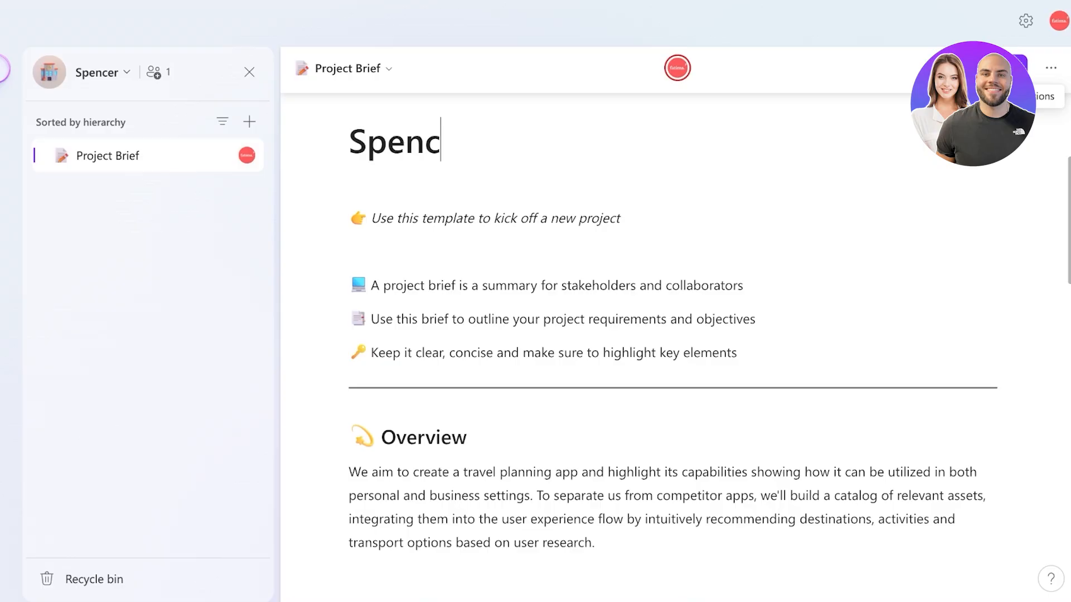
{"action": "type", "text": "er Projec"}
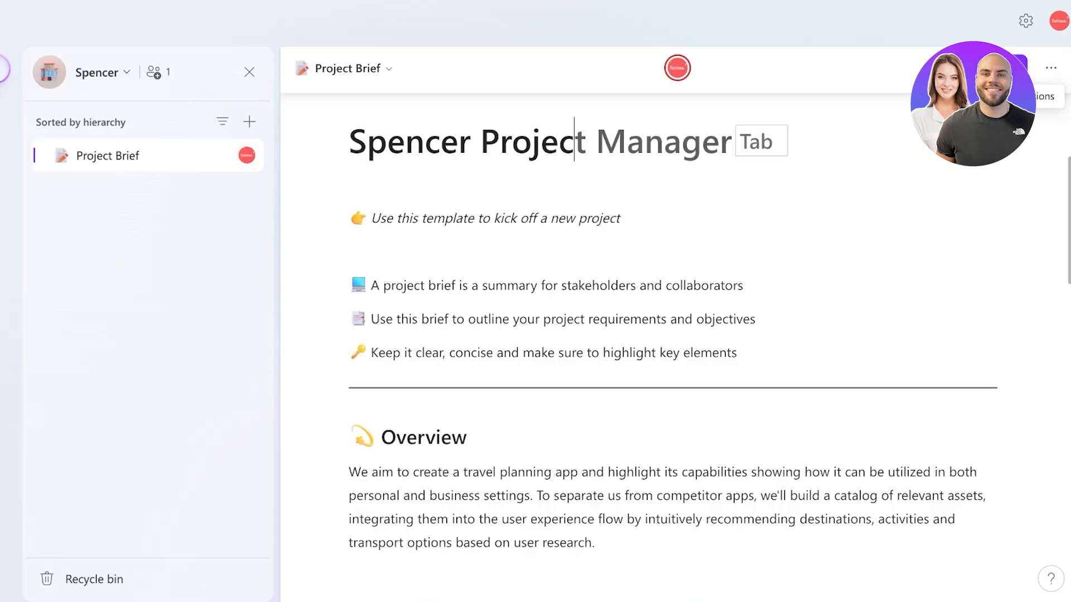
{"action": "type", "text": "t Brief"}
Delete the line "Use this template to kick off a new project" below the page title.
{"action": "left_click", "coordinate": [466, 218]}
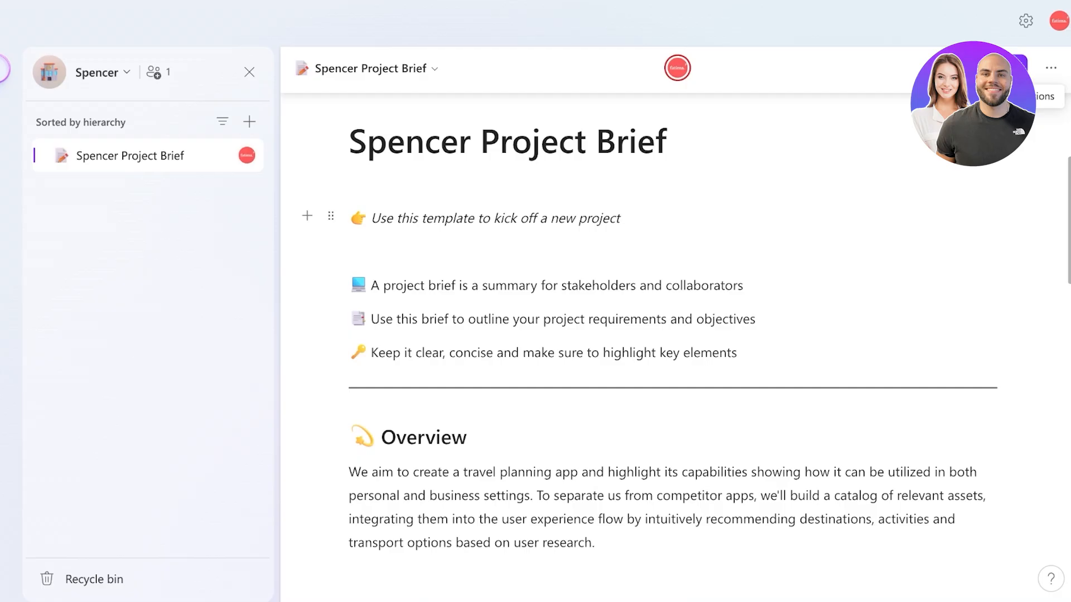
{"action": "triple_click", "coordinate": [445, 218]}
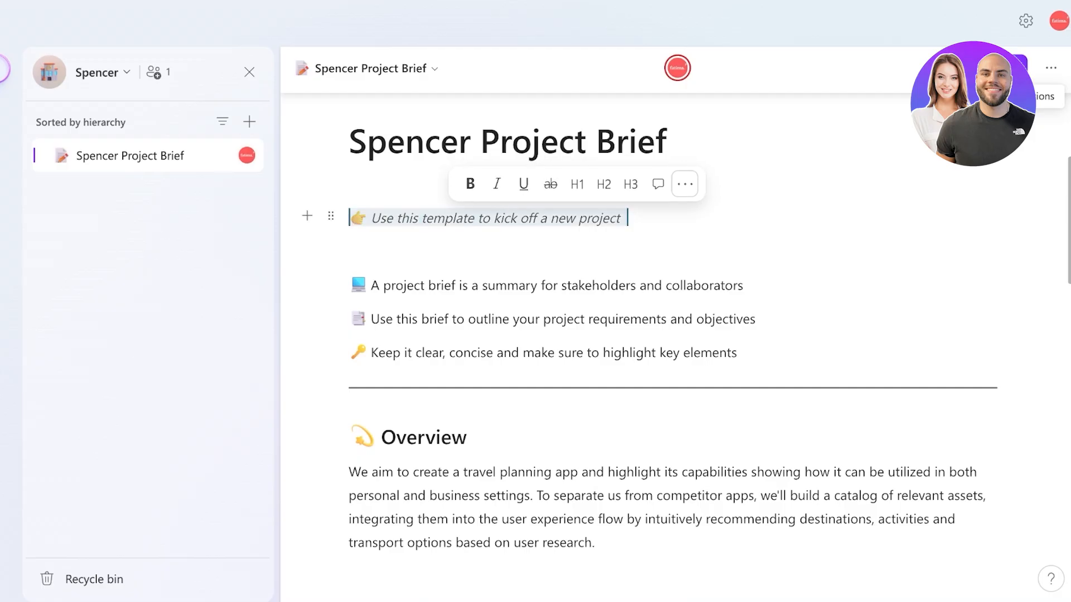
{"action": "key", "text": "BackSpace"}
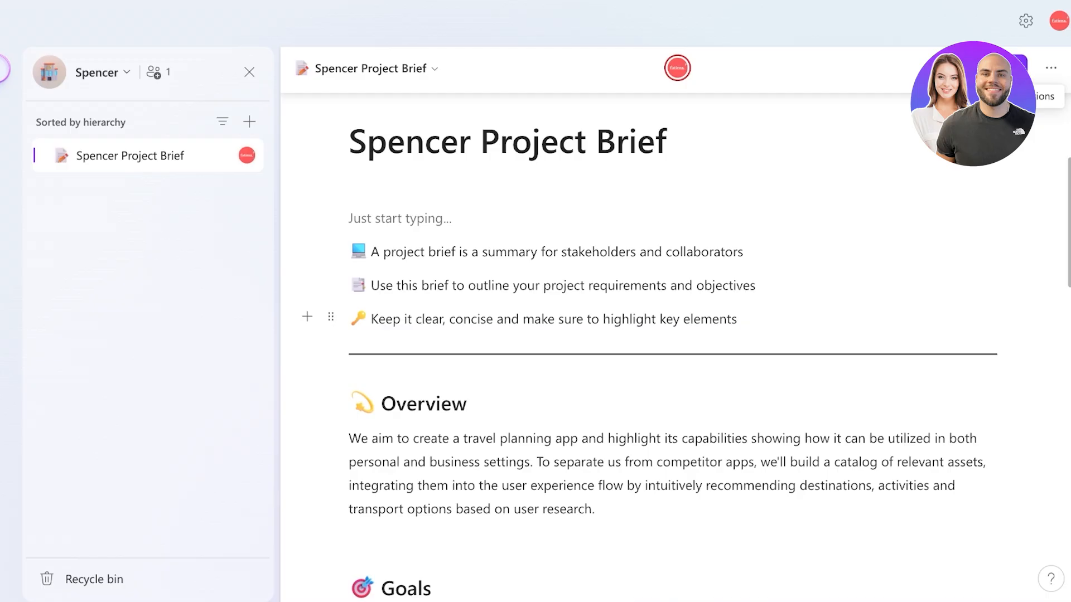
Look through the Overview and Goals sections and check the view options of the Team members table.
{"action": "scroll", "coordinate": [614, 335], "scroll_direction": "down", "scroll_amount": 7}
{"action": "scroll", "coordinate": [614, 335], "scroll_direction": "up", "scroll_amount": 3}
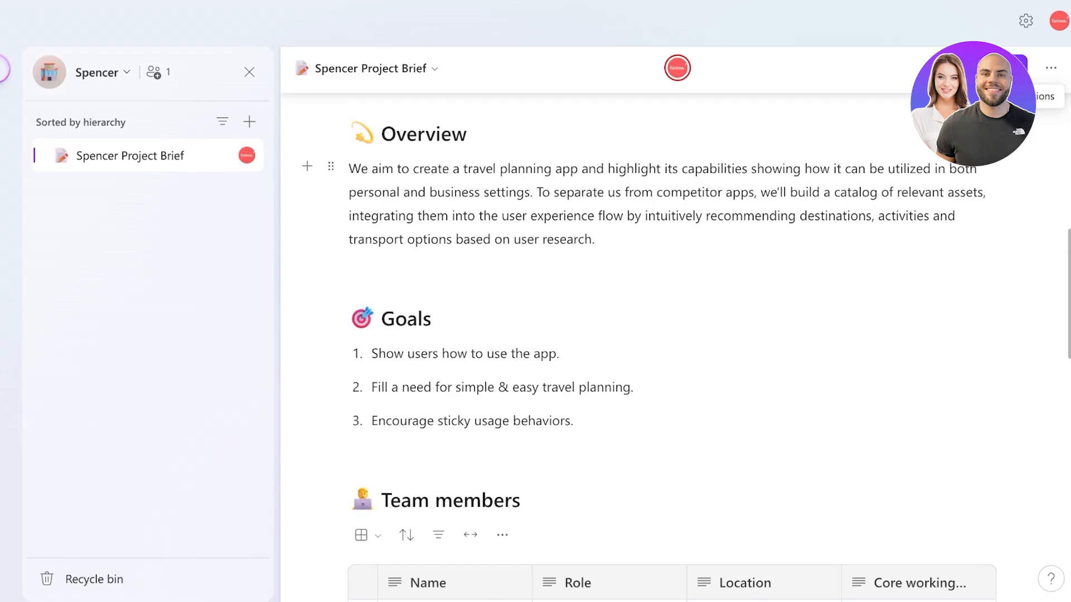
{"action": "scroll", "coordinate": [575, 363], "scroll_direction": "down", "scroll_amount": 4}
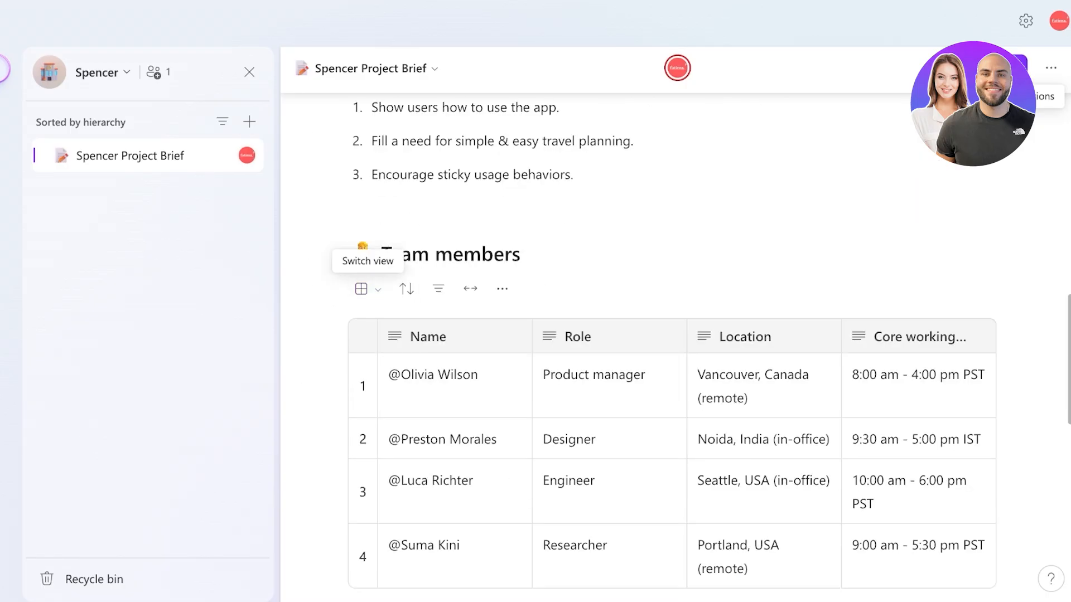
{"action": "left_click", "coordinate": [361, 288]}
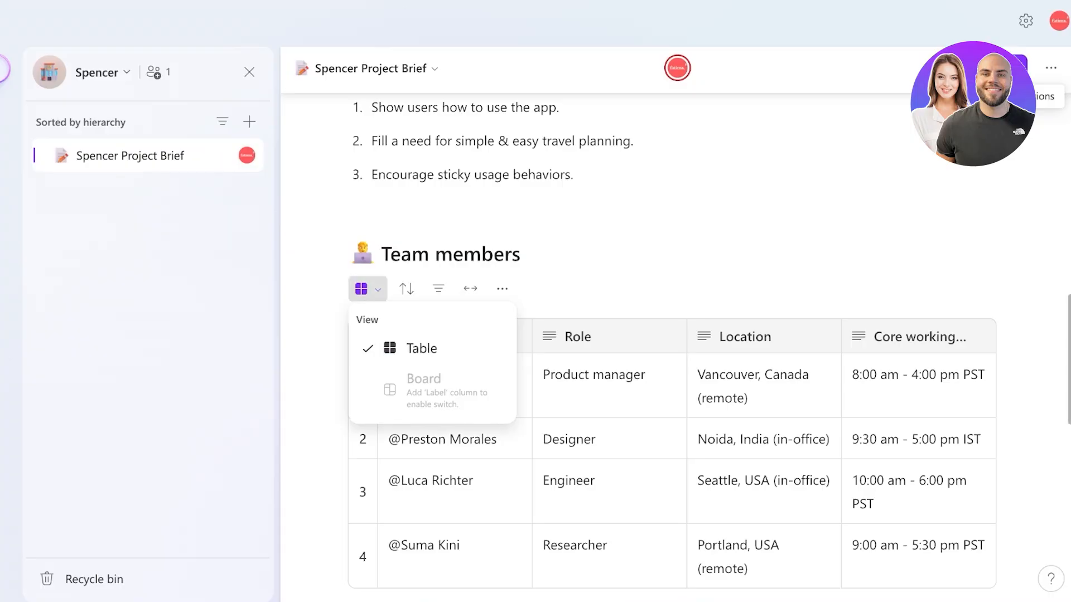
{"action": "left_click", "coordinate": [331, 286]}
Examine the content types that can be inserted below the Team members table and look over the Project deliverables section.
{"action": "left_click", "coordinate": [307, 287]}
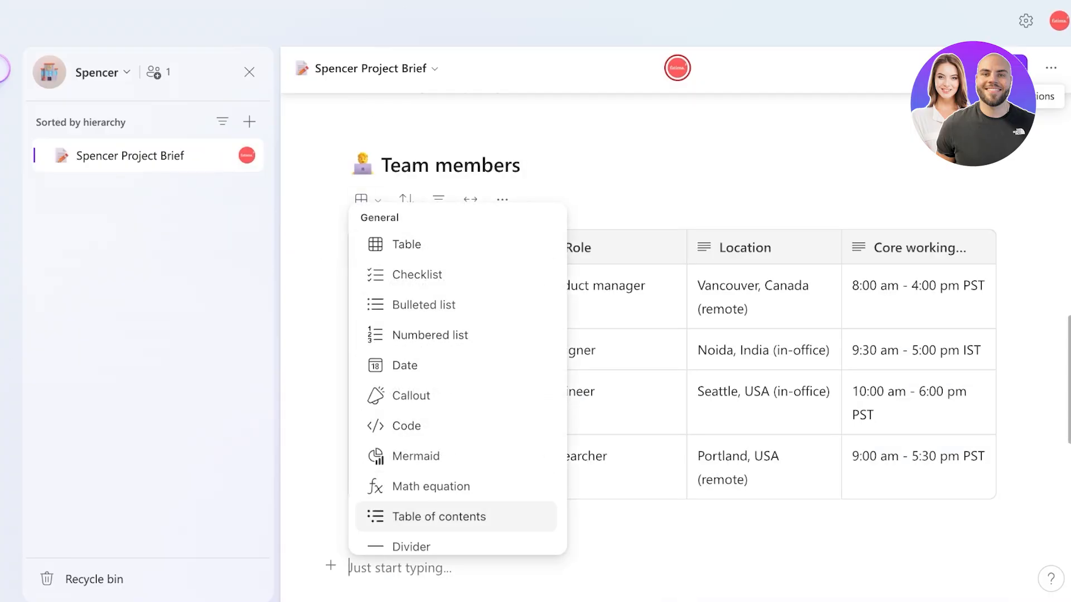
{"action": "scroll", "coordinate": [458, 332], "scroll_direction": "down", "scroll_amount": 3}
{"action": "scroll", "coordinate": [458, 331], "scroll_direction": "up", "scroll_amount": 3}
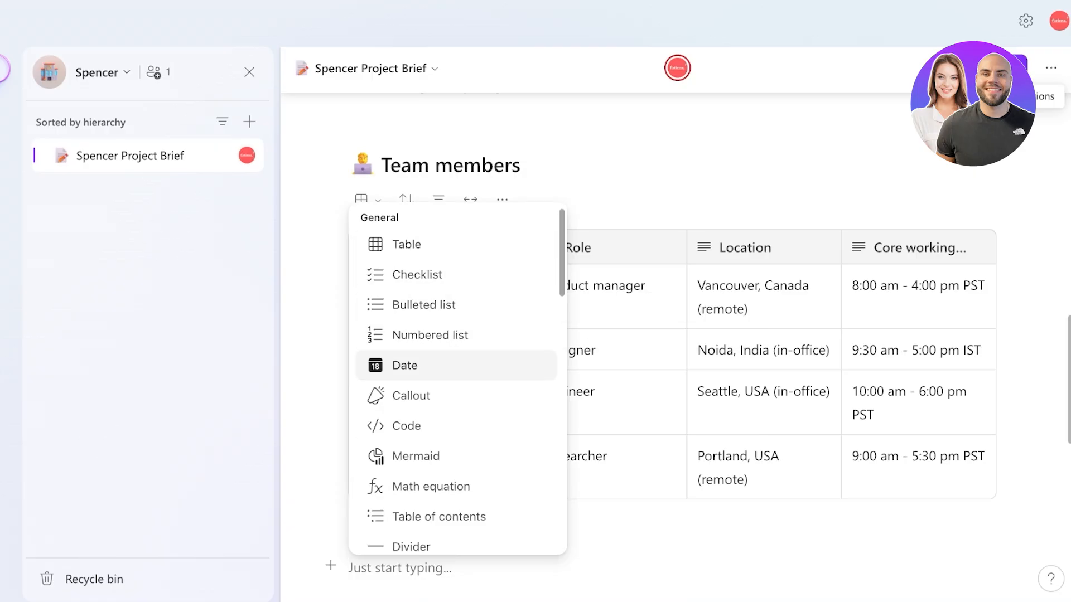
{"action": "scroll", "coordinate": [457, 418], "scroll_direction": "down", "scroll_amount": 3}
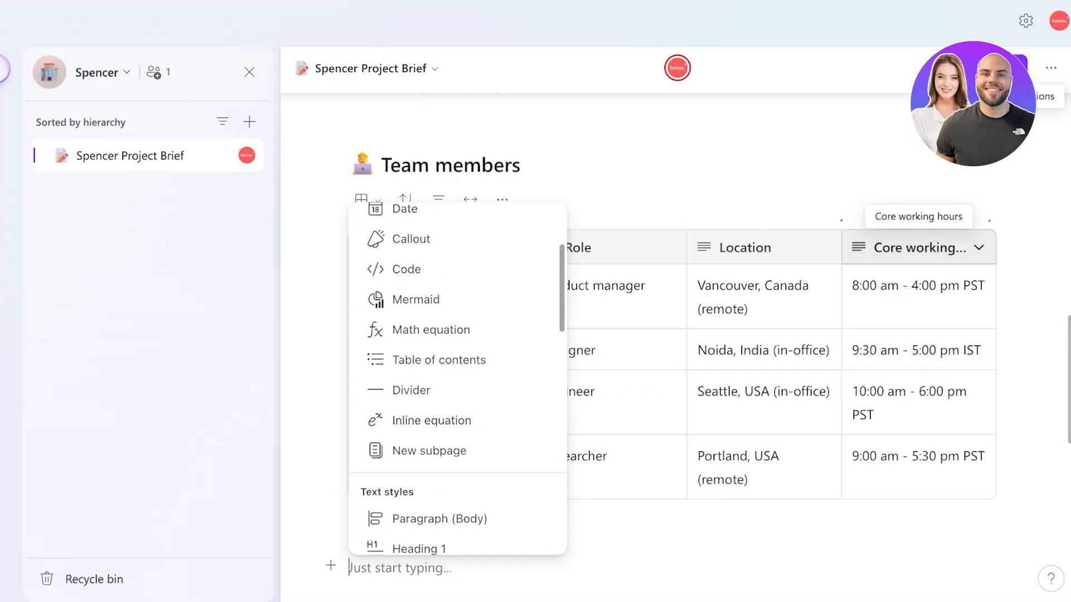
{"action": "scroll", "coordinate": [457, 362], "scroll_direction": "down", "scroll_amount": 5}
{"action": "scroll", "coordinate": [613, 312], "scroll_direction": "down", "scroll_amount": 9}
{"action": "scroll", "coordinate": [505, 239], "scroll_direction": "up", "scroll_amount": 13}
{"action": "scroll", "coordinate": [614, 345], "scroll_direction": "down", "scroll_amount": 10}
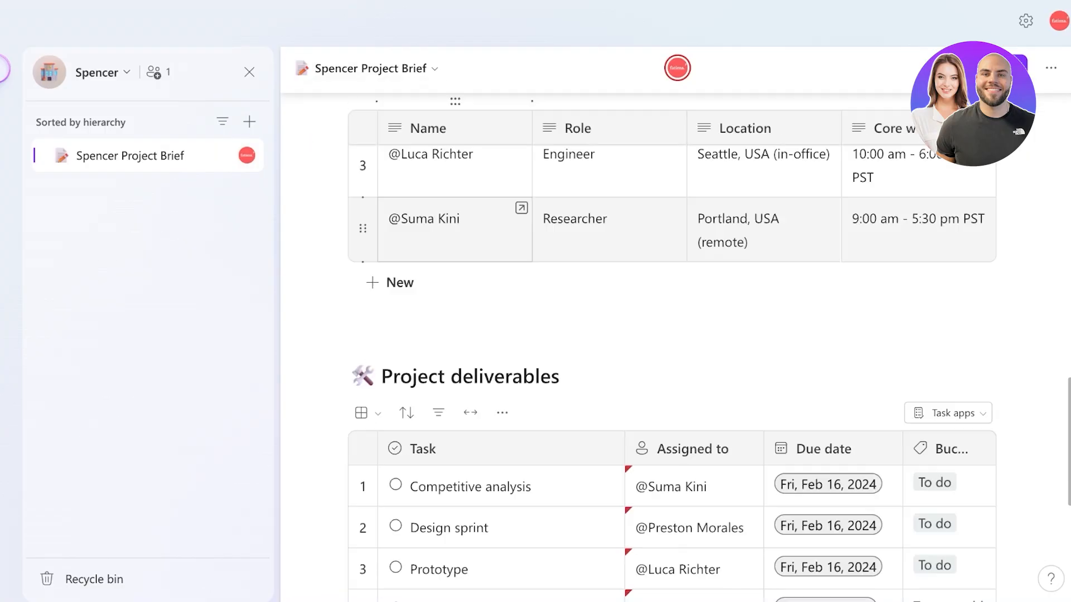
{"action": "scroll", "coordinate": [669, 346], "scroll_direction": "up", "scroll_amount": 8}
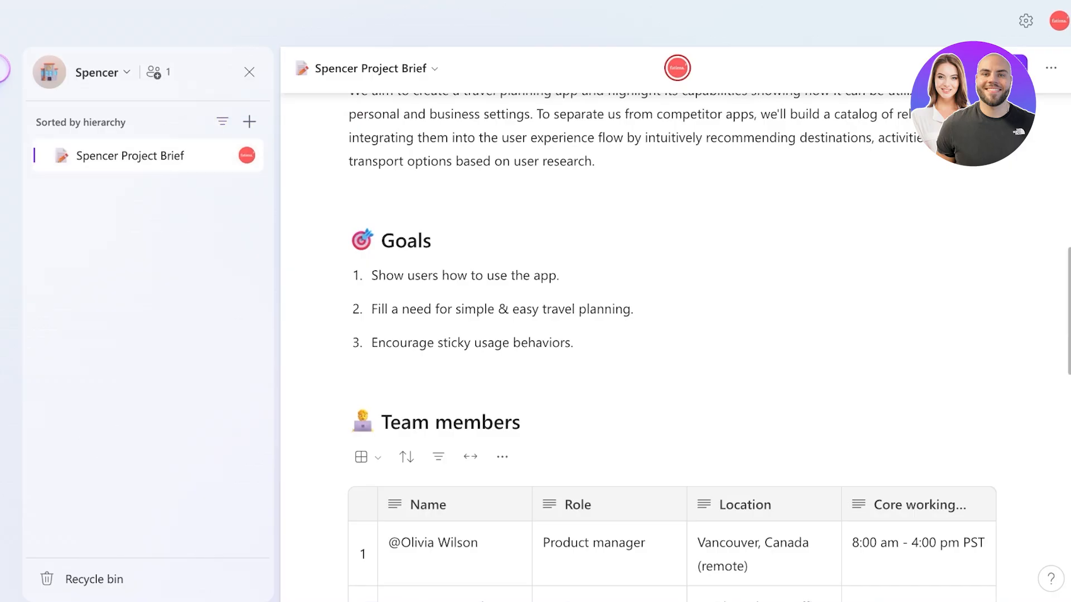
Create a new blank page in the workspace and title it with the workspace's name followed by "Project Brief".
{"action": "left_click", "coordinate": [249, 121]}
{"action": "left_click", "coordinate": [288, 180]}
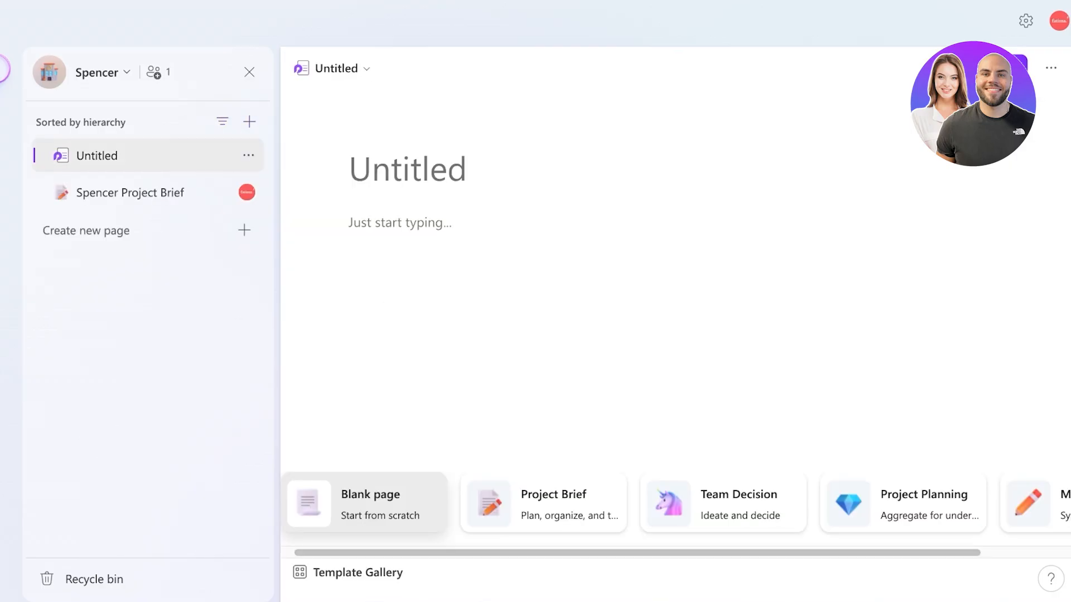
{"action": "type", "text": "Spen"}
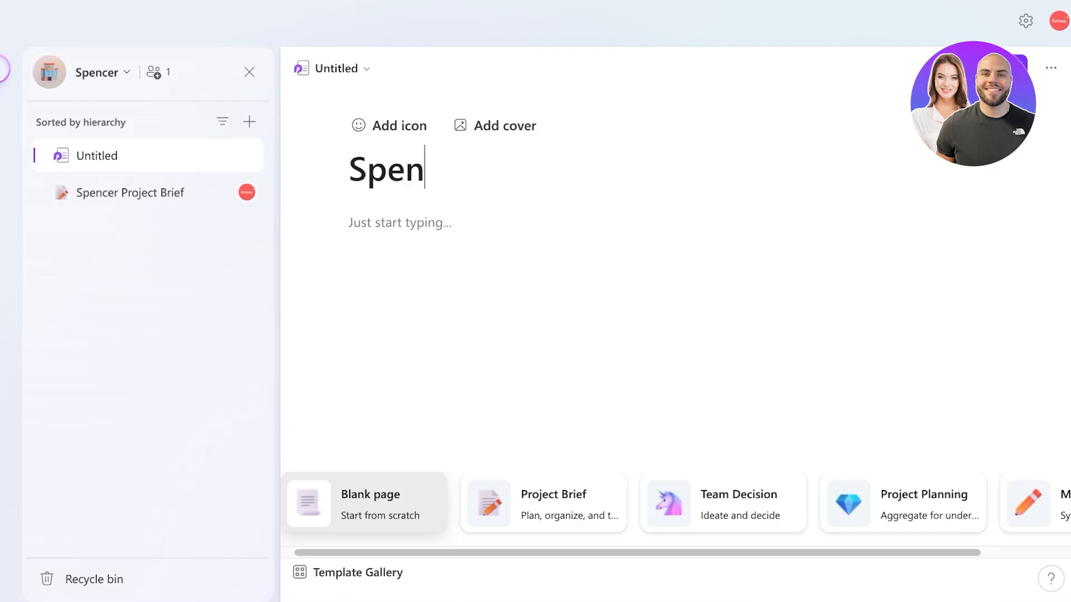
{"action": "type", "text": "cer Prokect Bried"}
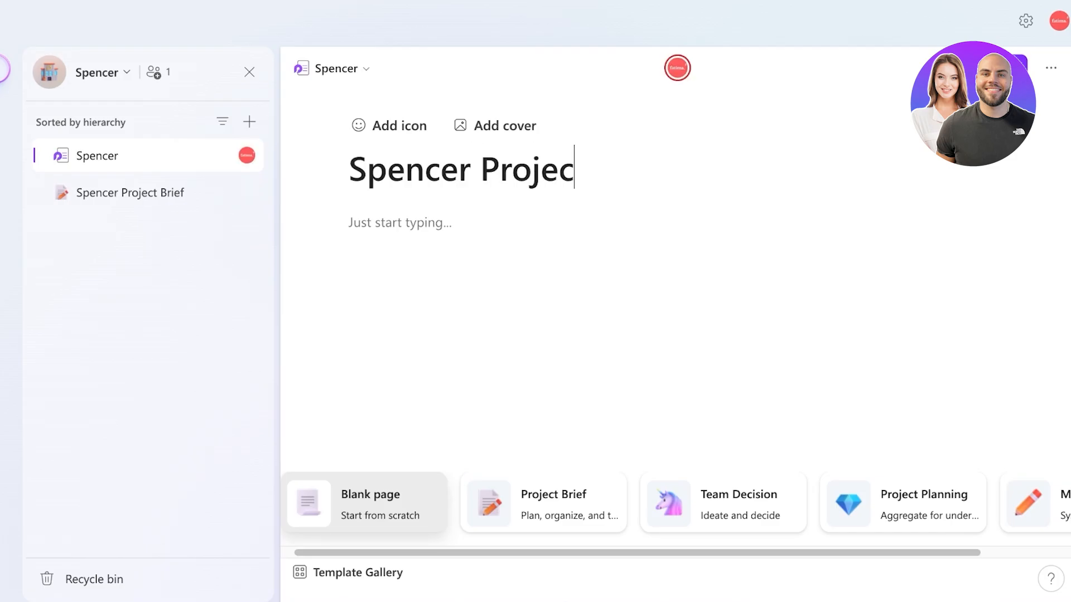
{"action": "key", "text": "Return"}
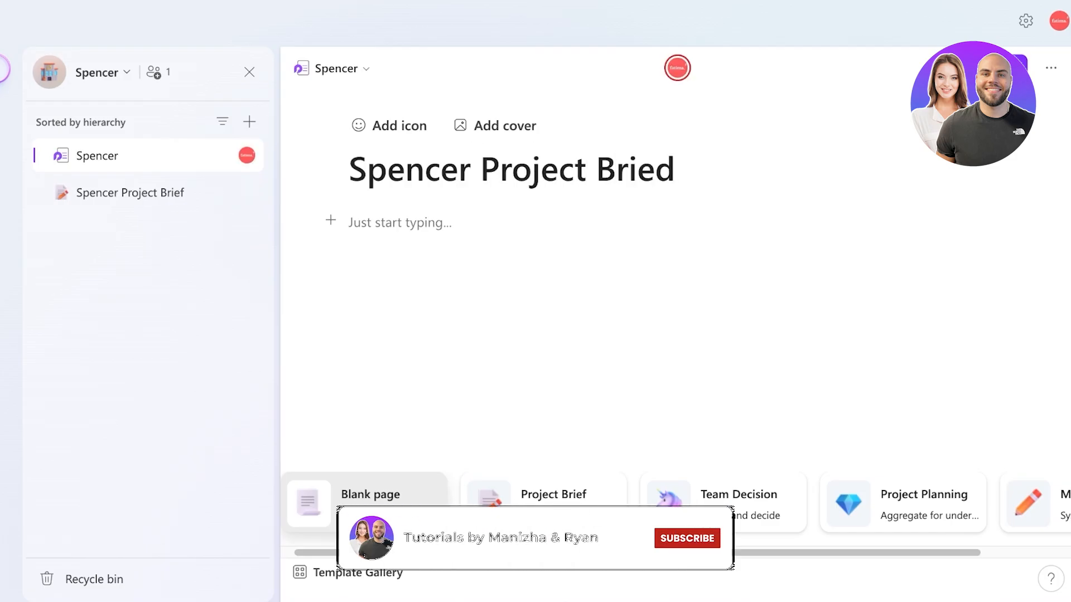
{"action": "left_click", "coordinate": [676, 170]}
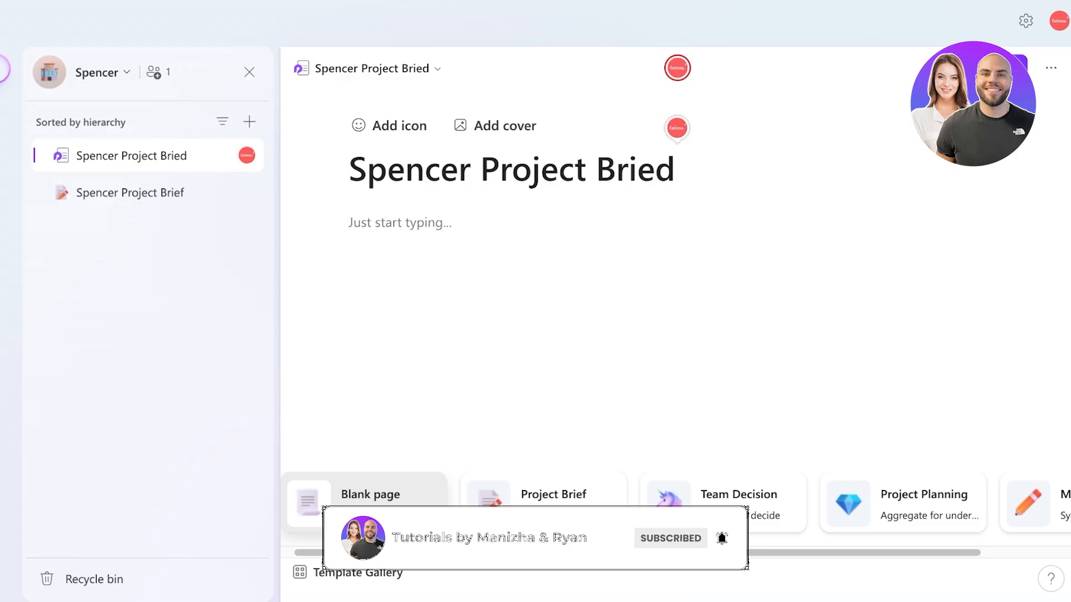
{"action": "key", "text": "BackSpace"}
{"action": "type", "text": "f"}
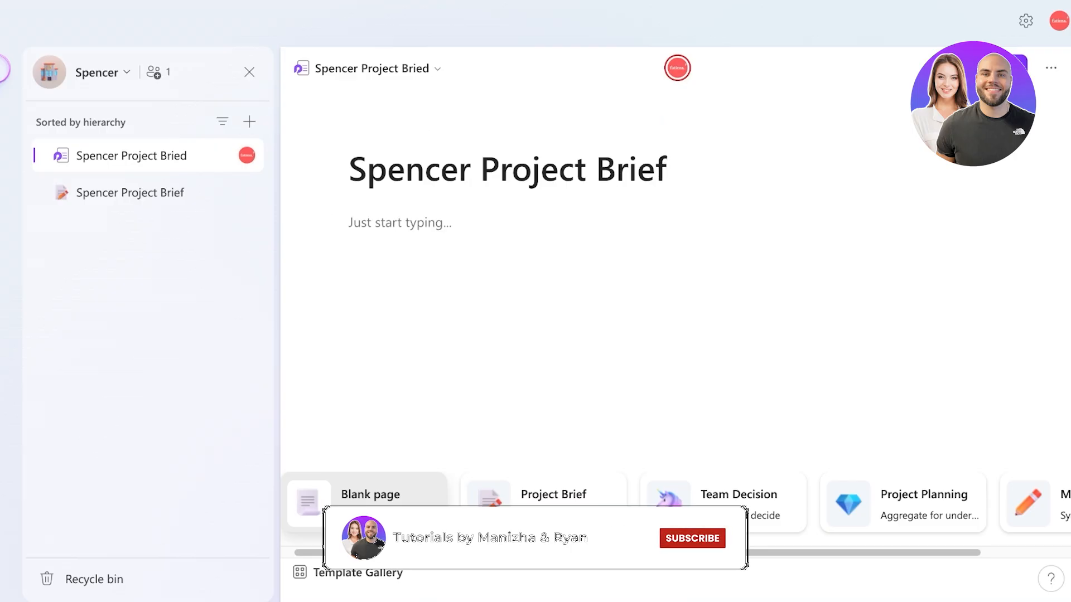
Write "Overview" as the first body line, with two single-dot placeholder lines and blank space below it.
{"action": "key", "text": "Return"}
{"action": "type", "text": "Overv"}
{"action": "key", "text": "Tab"}
{"action": "key", "text": "Return"}
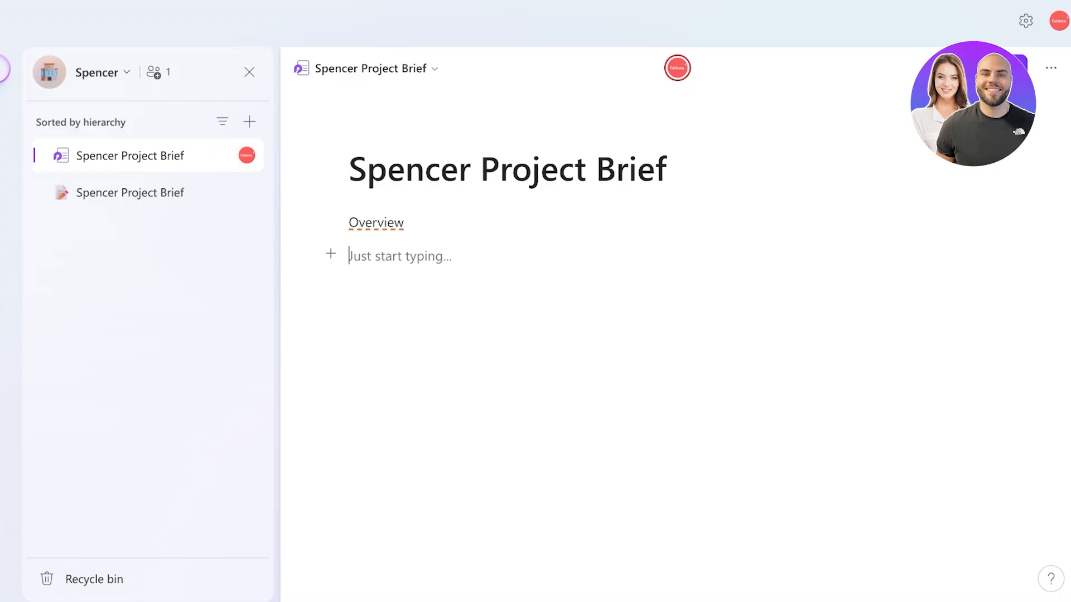
{"action": "type", "text": ","}
{"action": "key", "text": "Return"}
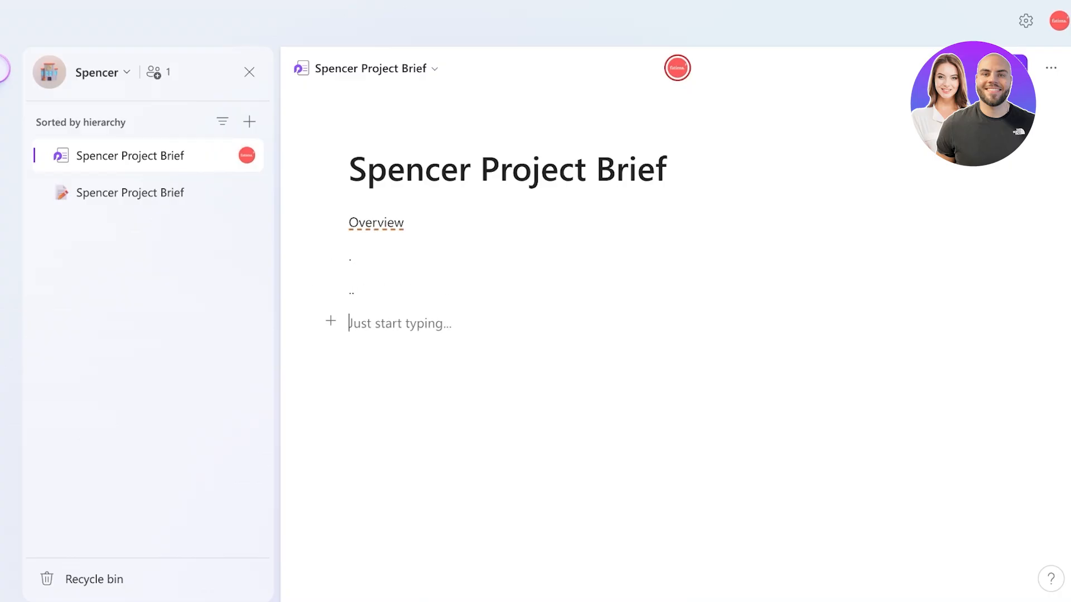
{"action": "key", "text": "BackSpace"}
{"action": "key", "text": "Return"}
{"action": "key", "text": "Return"}
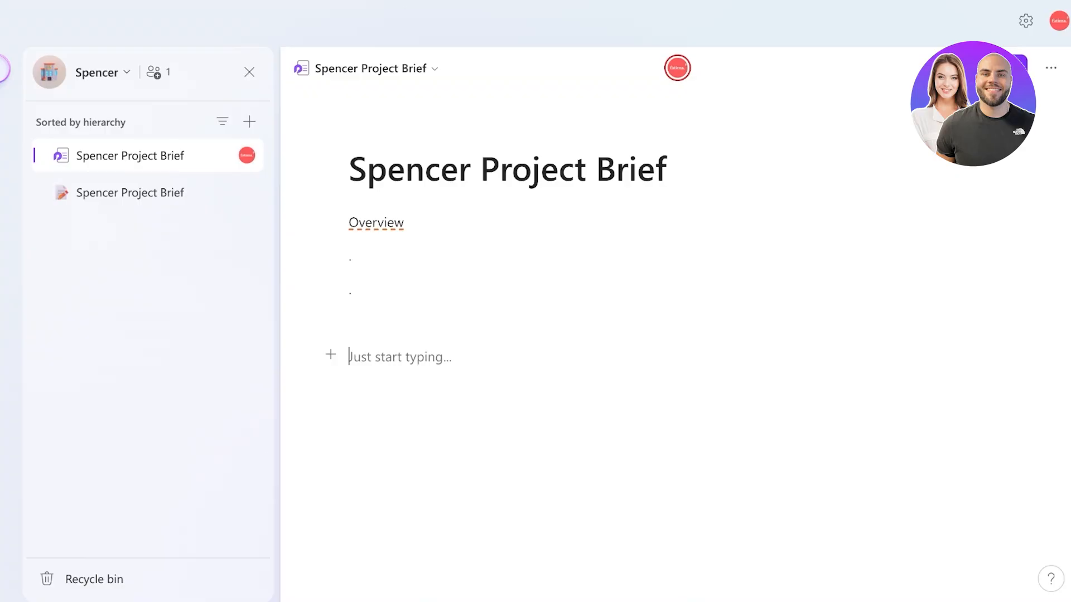
Write "Objectives" as a line below the Overview placeholders and start a bulleted list beneath it.
{"action": "type", "text": "Objectiv"}
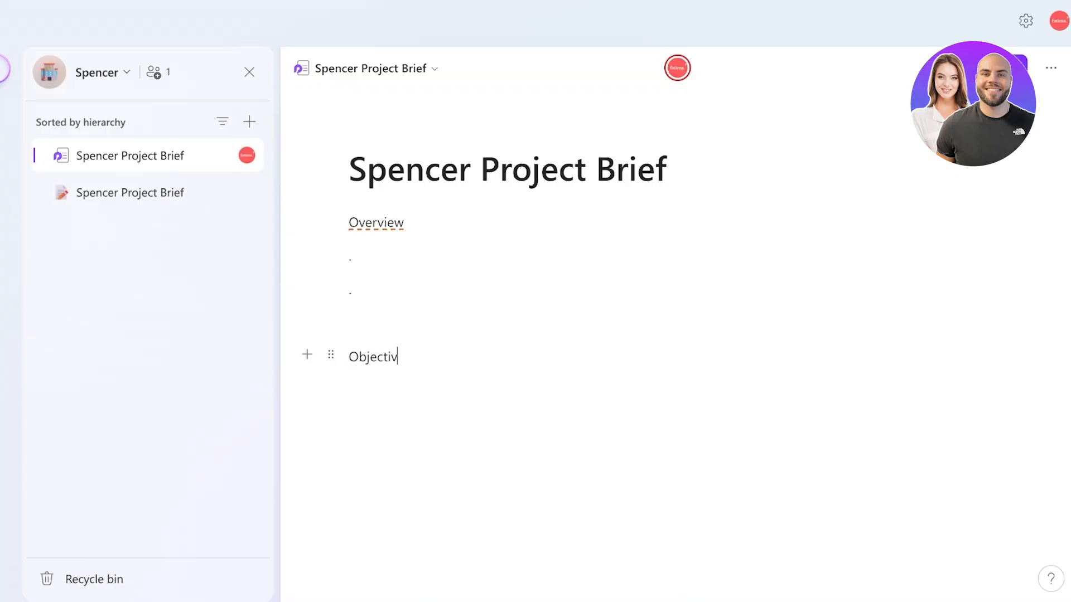
{"action": "type", "text": "es"}
{"action": "key", "text": "Return"}
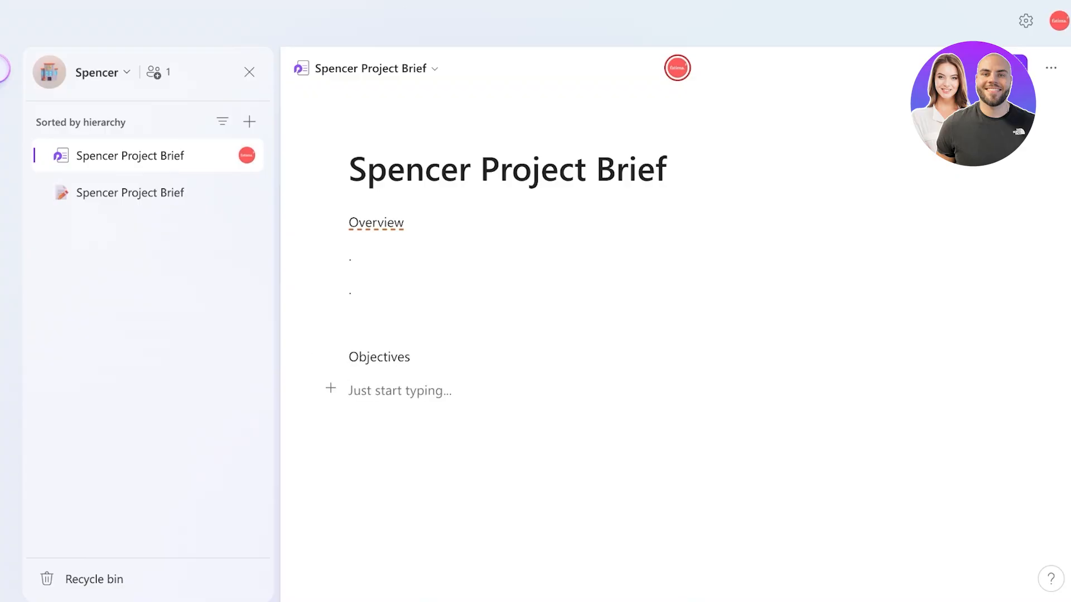
{"action": "left_click", "coordinate": [331, 388]}
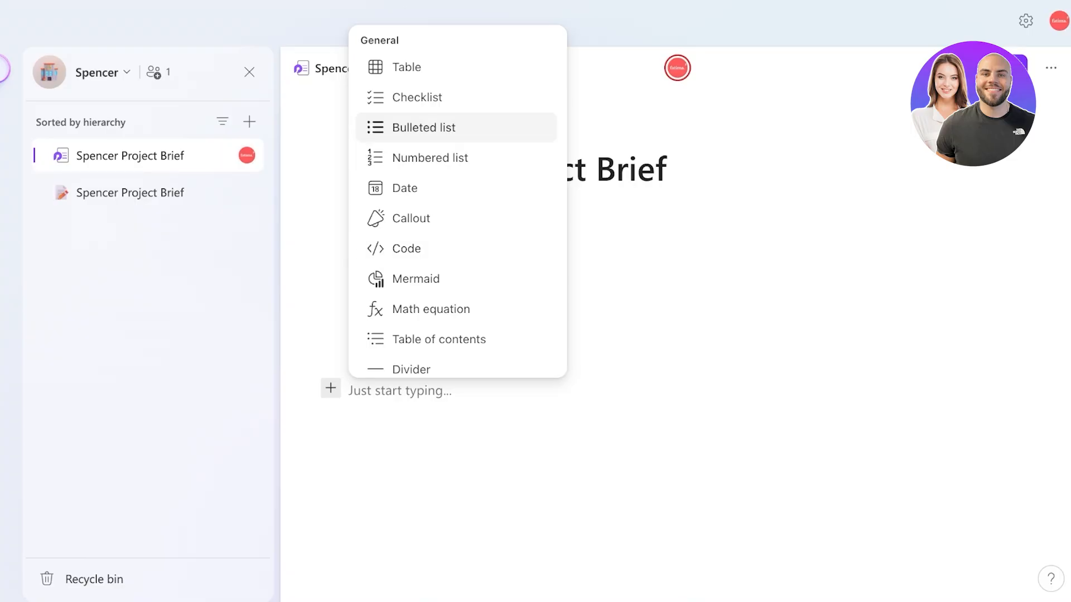
{"action": "left_click", "coordinate": [424, 128]}
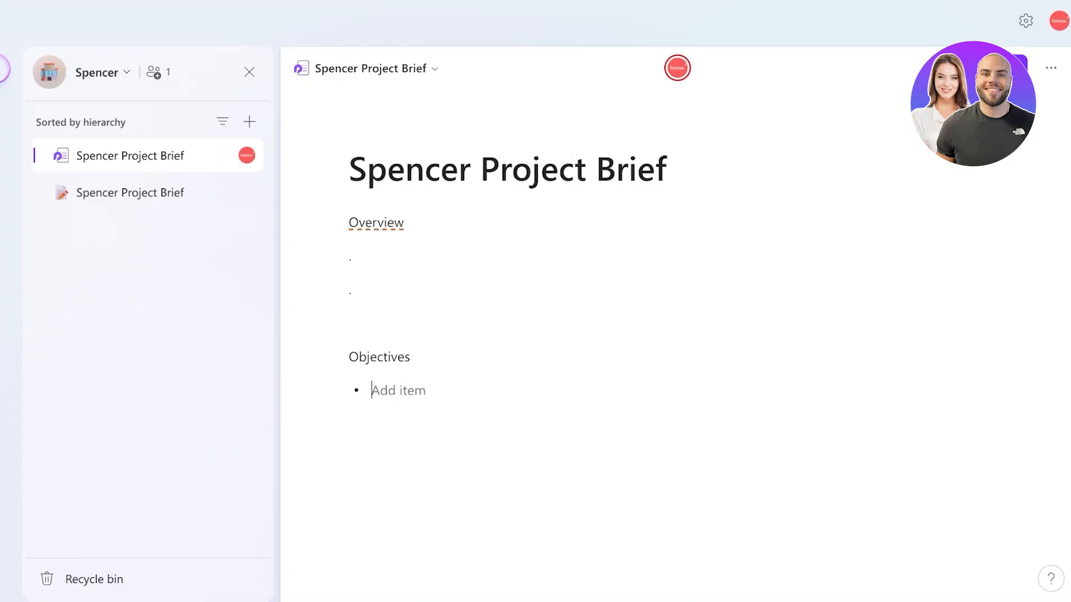
Fill the bulleted list under Objectives with the items "obj 1", "objj 2" and "obj 3".
{"action": "type", "text": "obj 1"}
{"action": "key", "text": "Return"}
{"action": "type", "text": "objj 2"}
{"action": "key", "text": "Return"}
{"action": "type", "text": "ob"}
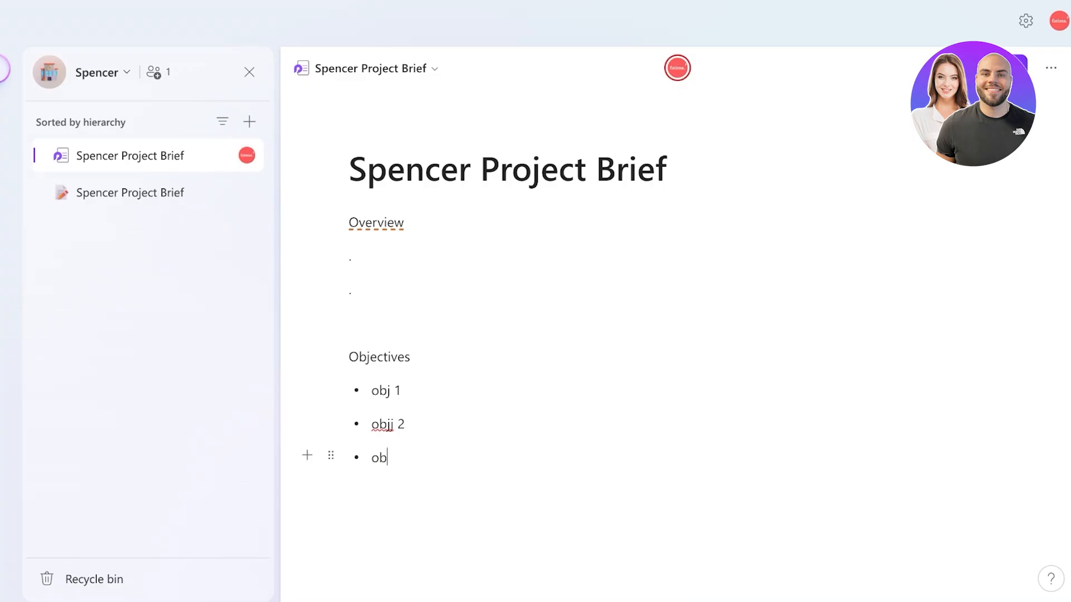
{"action": "key", "text": "Return"}
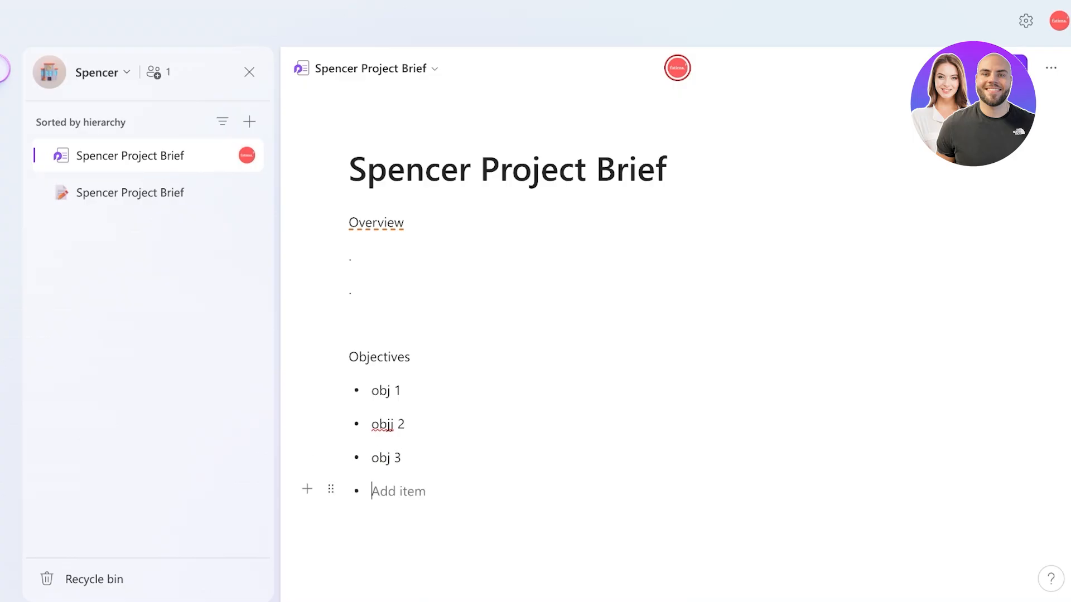
Correct the second bullet under Objectives to read "obj 2".
{"action": "key", "text": "Up"}
{"action": "key", "text": "Up"}
{"action": "key", "text": "Up"}
{"action": "key", "text": "Down"}
{"action": "key", "text": "Right"}
{"action": "key", "text": "Right"}
{"action": "key", "text": "Right"}
{"action": "key", "text": "Right"}
{"action": "key", "text": "BackSpace"}
Format the Overview line as Heading 1 and the Objectives line as a bold Heading 2.
{"action": "double_click", "coordinate": [372, 223]}
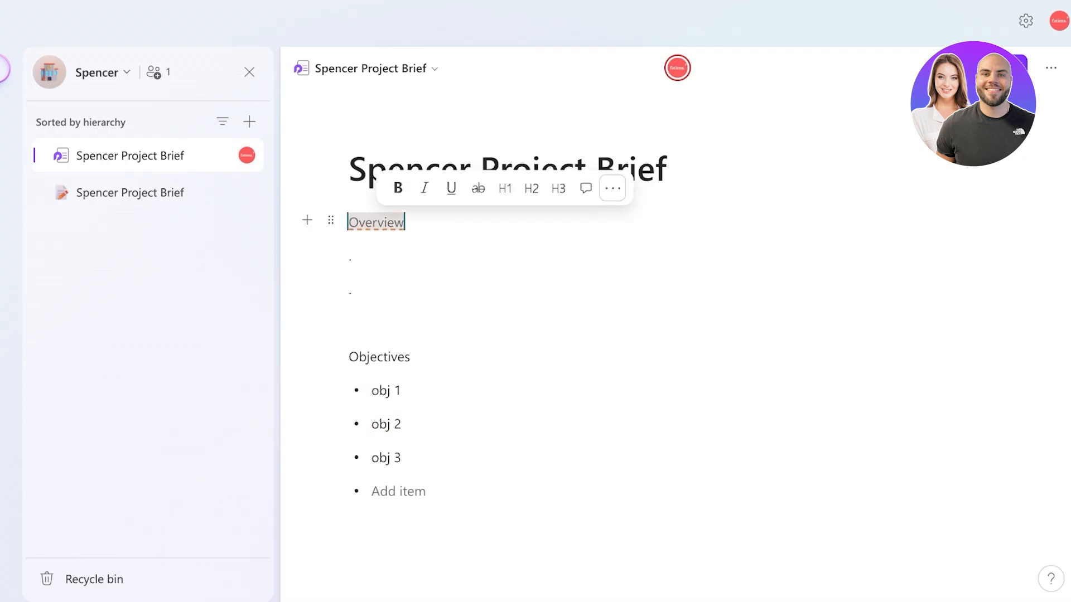
{"action": "key", "text": "Down"}
{"action": "key", "text": "Return"}
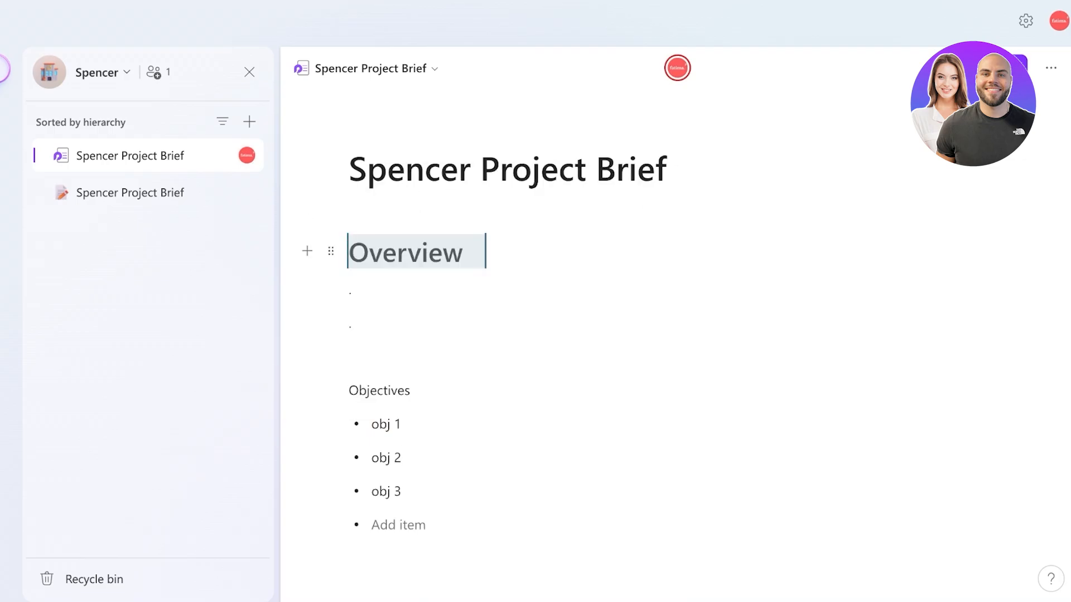
{"action": "triple_click", "coordinate": [387, 391]}
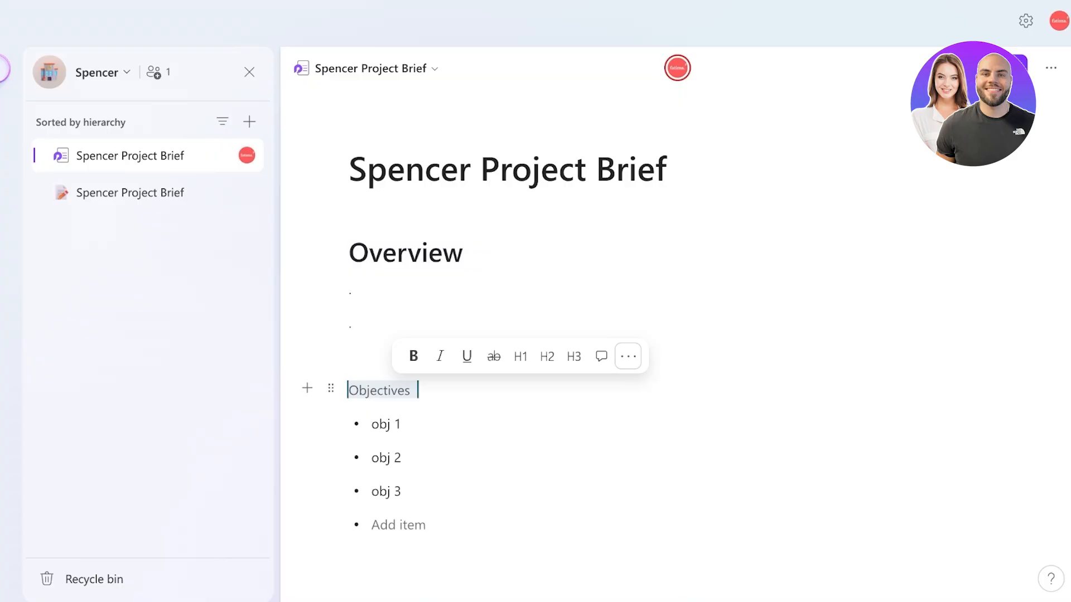
{"action": "left_click", "coordinate": [413, 356]}
{"action": "left_click", "coordinate": [400, 390]}
{"action": "right_click", "coordinate": [402, 393]}
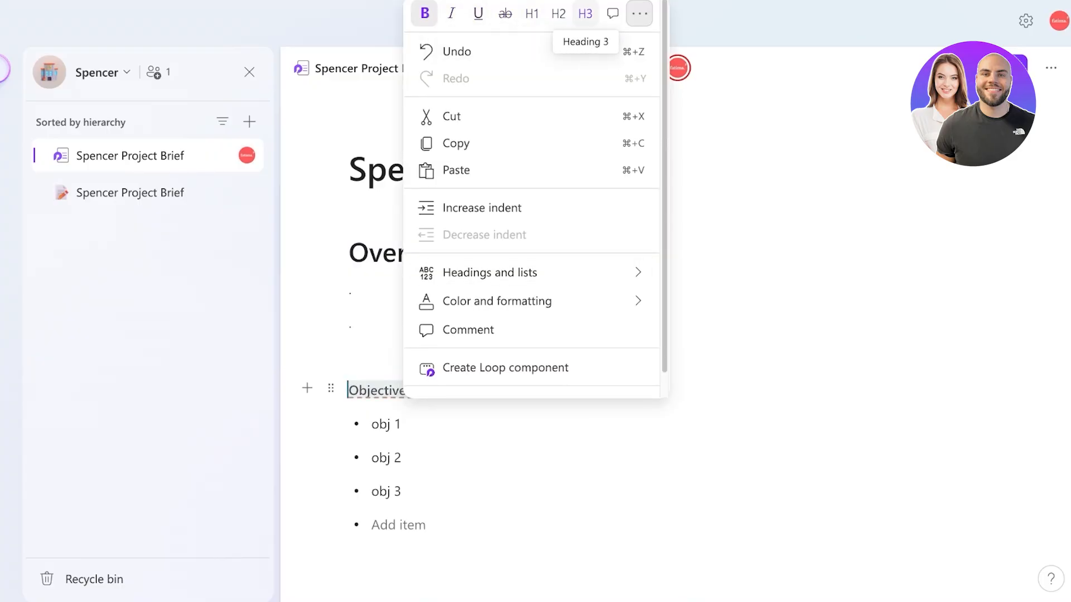
{"action": "left_click", "coordinate": [559, 13]}
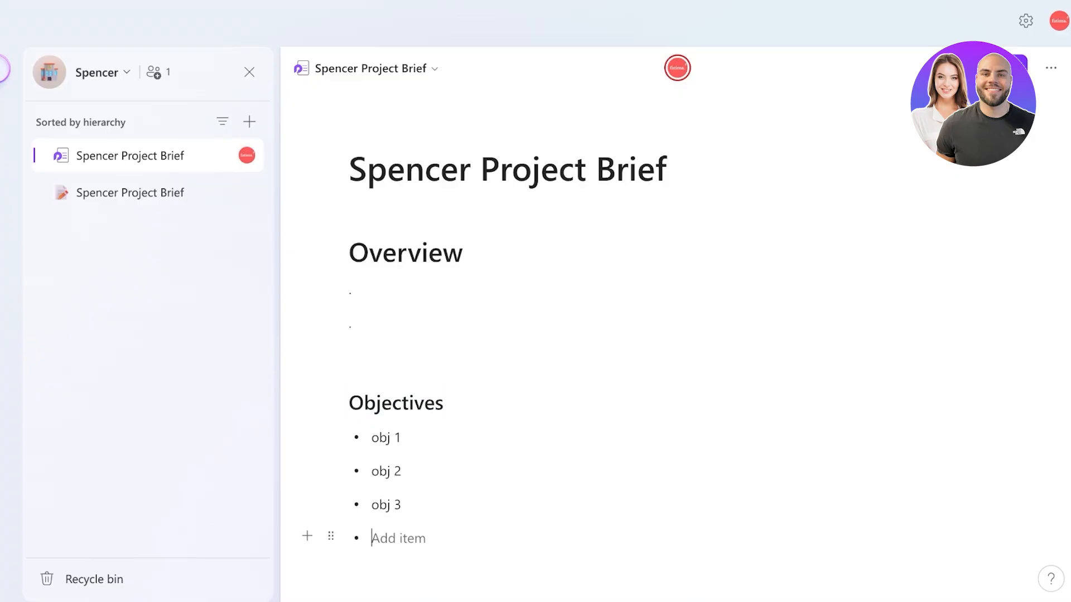
Add a page cover using the Landscape stock image of a terrace looking out over the sea.
{"action": "left_click", "coordinate": [493, 125]}
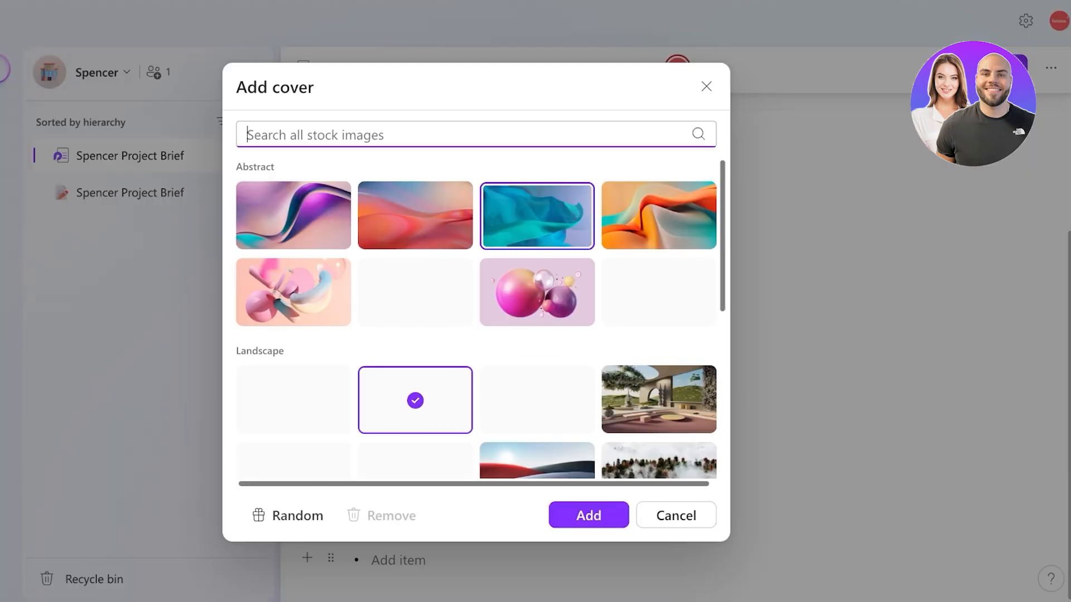
{"action": "left_click", "coordinate": [447, 215]}
{"action": "left_click", "coordinate": [569, 292]}
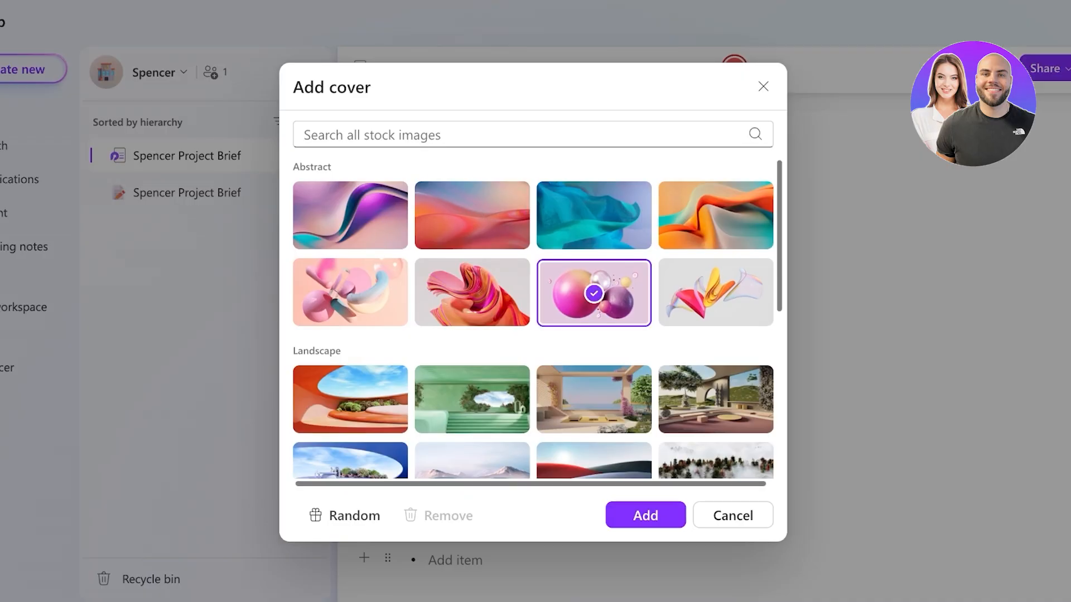
{"action": "left_click", "coordinate": [594, 399]}
{"action": "left_click", "coordinate": [645, 515]}
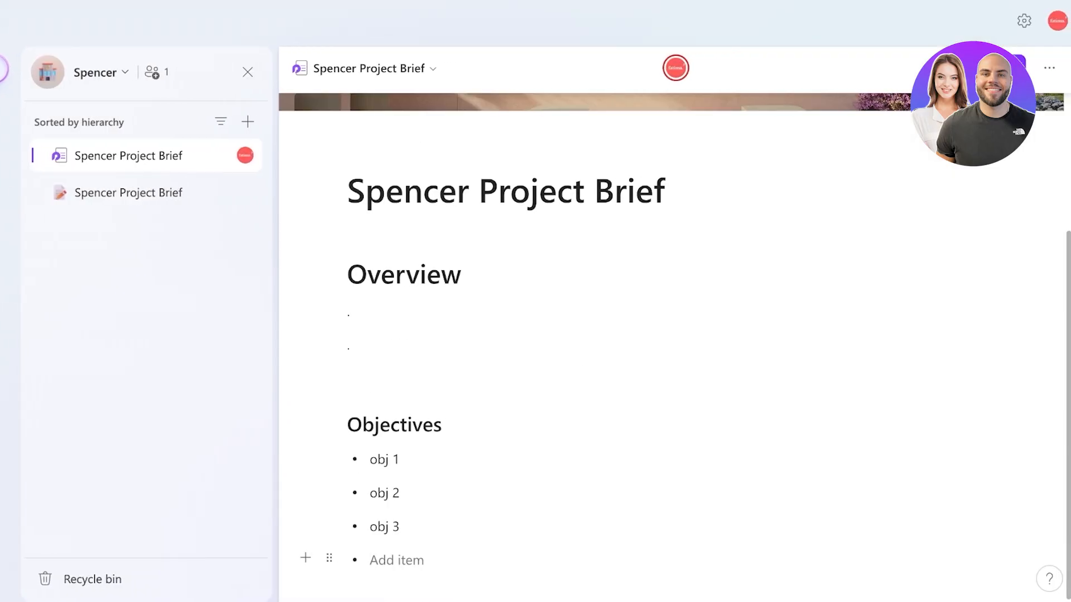
Remove the empty bullet after "obj 3" to end the Objectives list.
{"action": "left_click", "coordinate": [306, 557]}
{"action": "left_click", "coordinate": [400, 526]}
{"action": "key", "text": "BackSpace"}
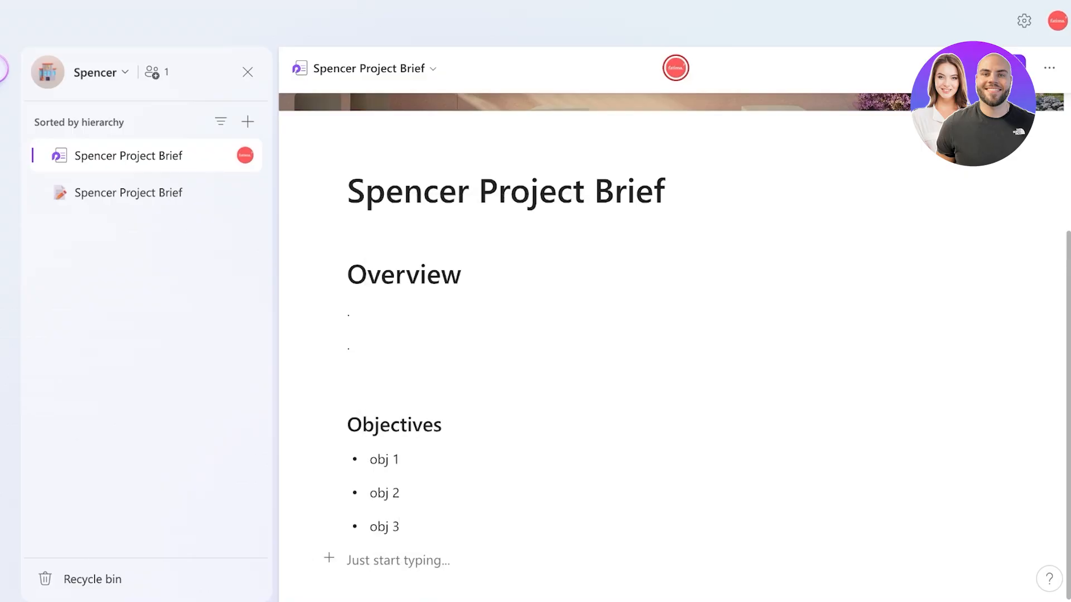
Leave a few blank lines below the Objectives list and insert a divider there.
{"action": "key", "text": "Return"}
{"action": "key", "text": "Return"}
{"action": "key", "text": "Return"}
{"action": "key", "text": "Return"}
{"action": "key", "text": "Return"}
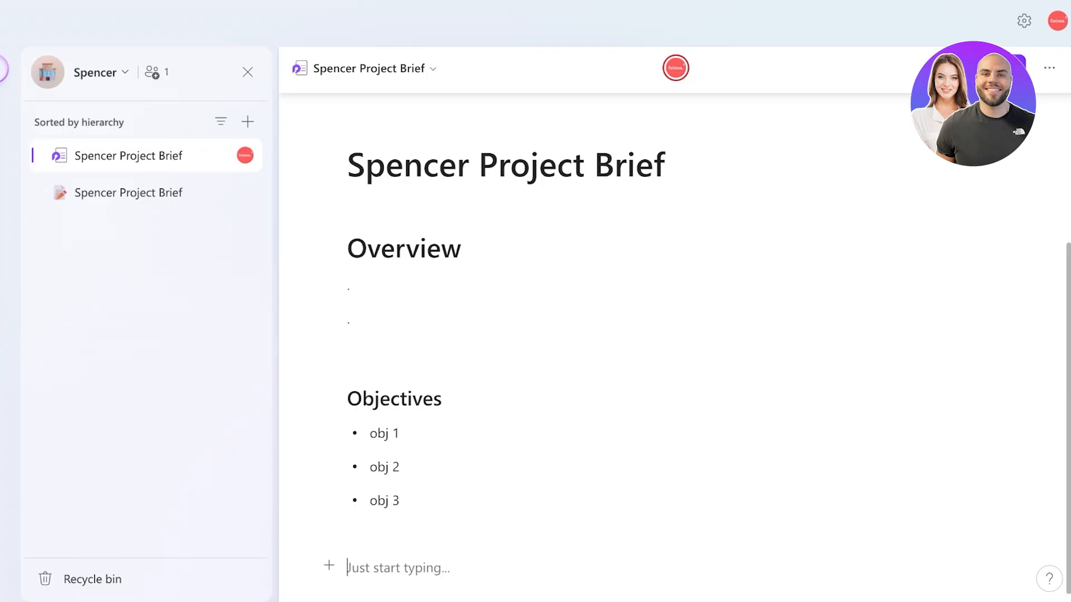
{"action": "key", "text": "BackSpace"}
{"action": "key", "text": "BackSpace"}
{"action": "key", "text": "BackSpace"}
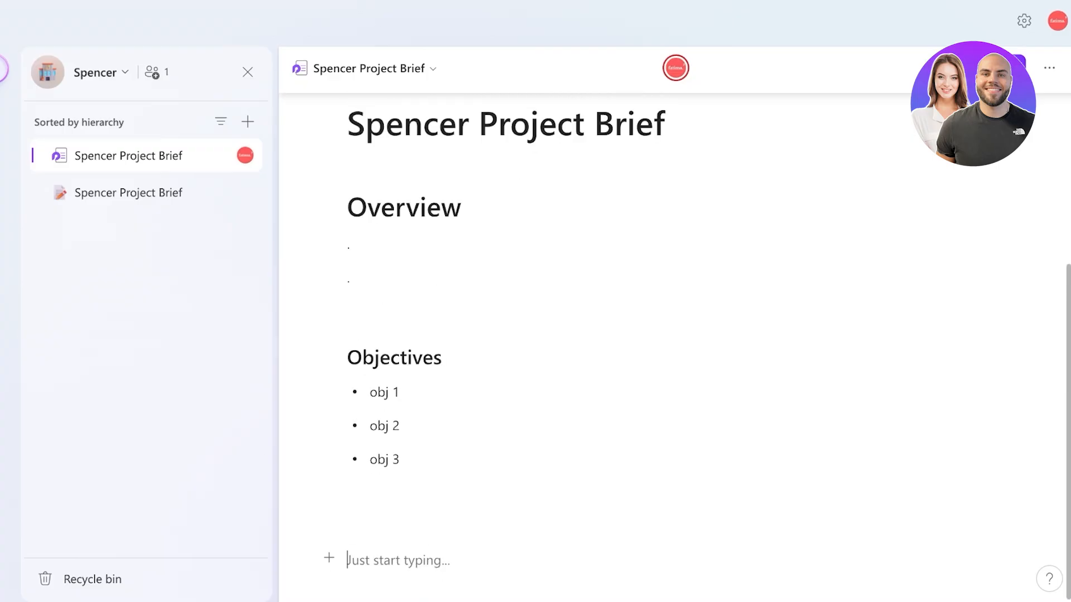
{"action": "left_click", "coordinate": [329, 557]}
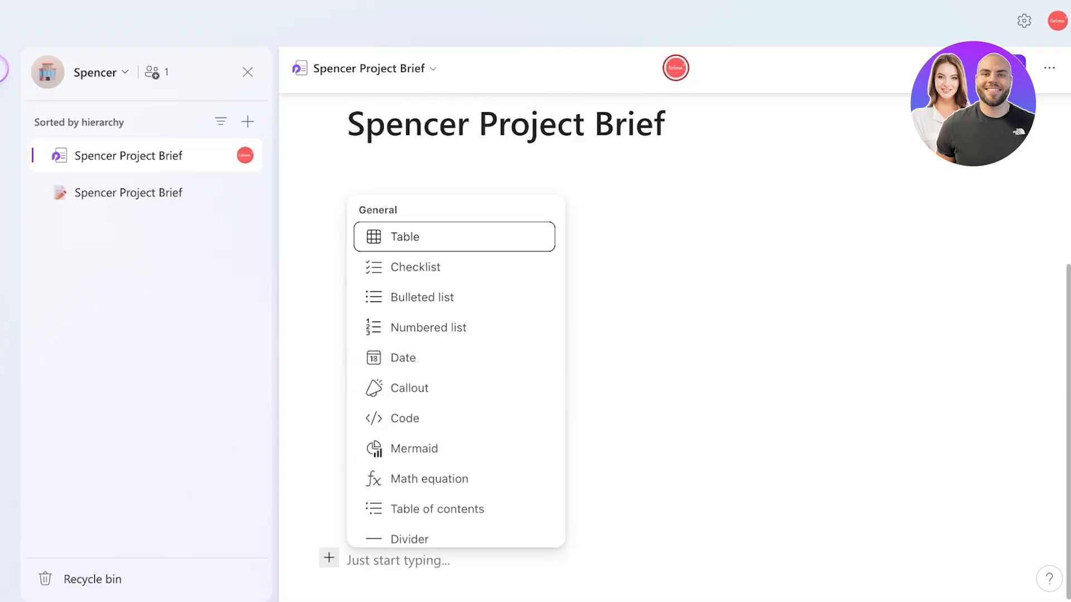
{"action": "key", "text": "Return"}
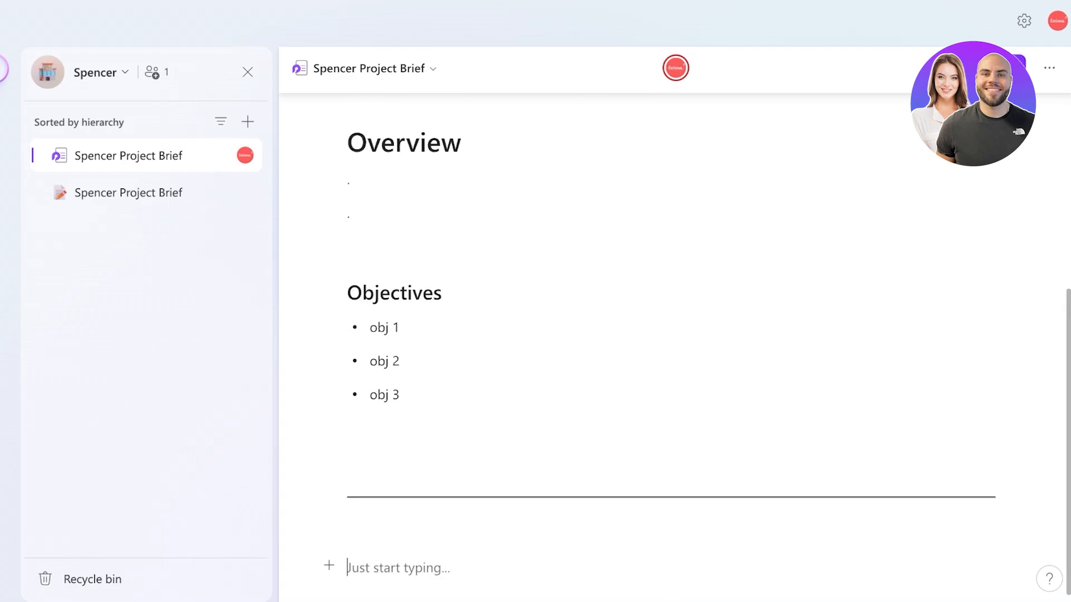
Write "Team Memder" as a line below the divider and start a new line under it.
{"action": "type", "text": "Team Mem"}
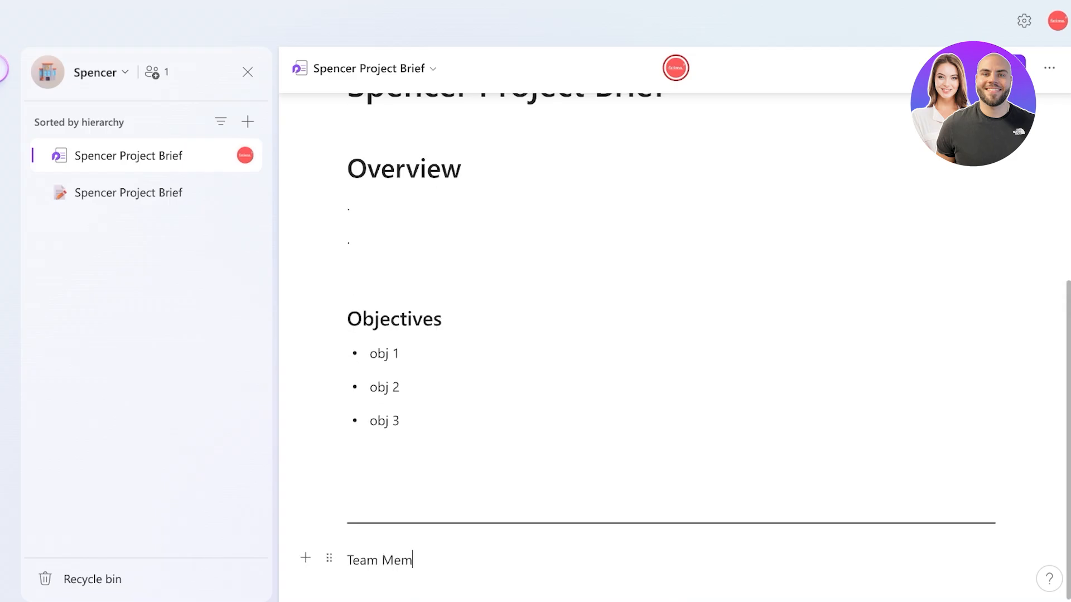
{"action": "type", "text": "der"}
{"action": "key", "text": "Return"}
{"action": "key", "text": "BackSpace"}
{"action": "key", "text": "BackSpace"}
{"action": "type", "text": "der"}
{"action": "key", "text": "Return"}
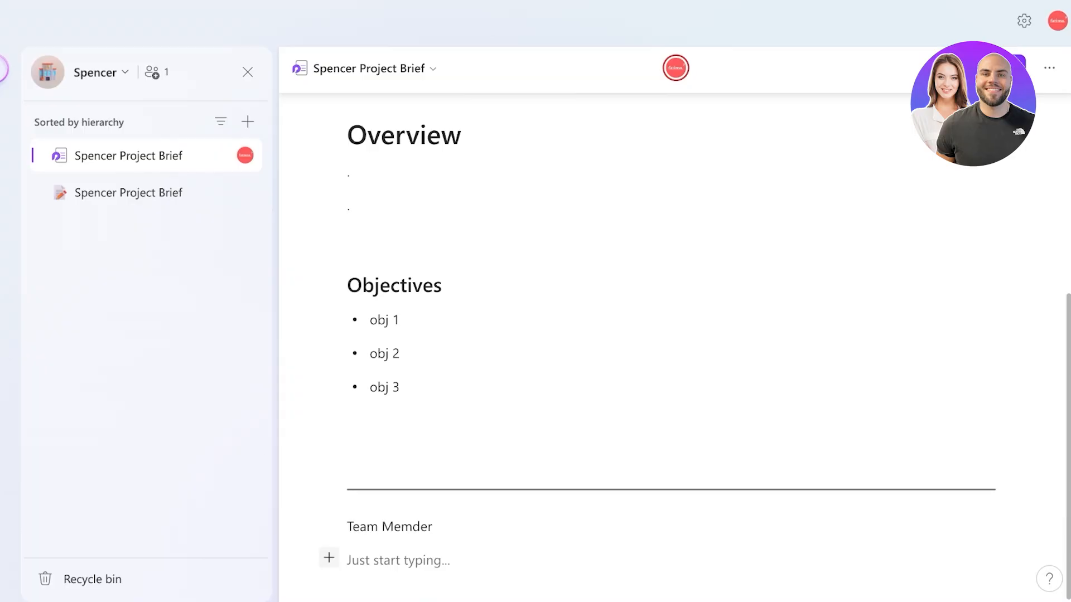
Insert a mention of a suggested person below the team member line.
{"action": "left_click", "coordinate": [329, 557]}
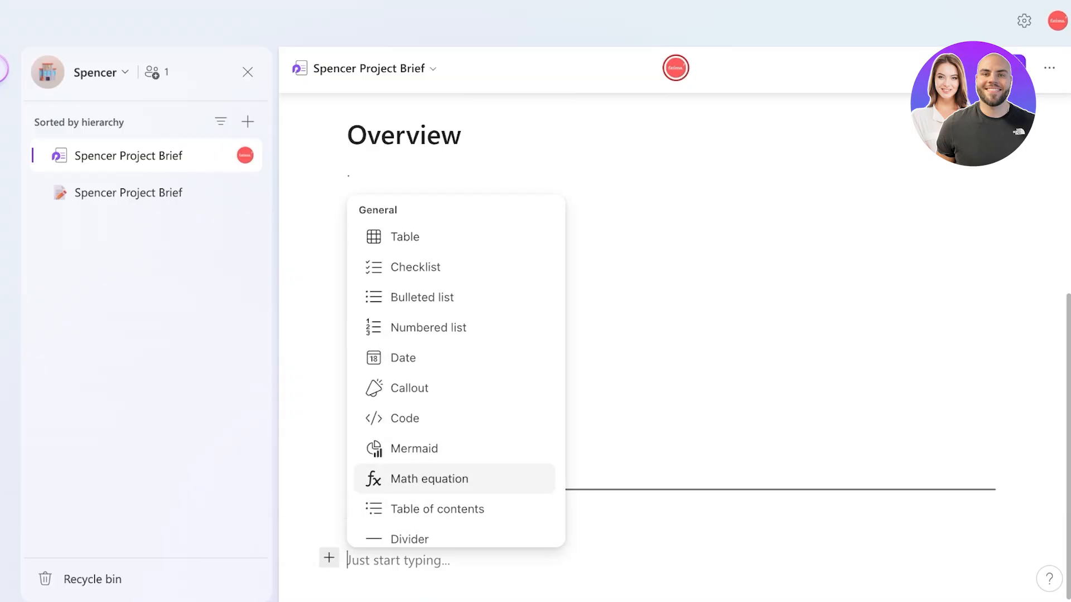
{"action": "scroll", "coordinate": [454, 469], "scroll_direction": "down", "scroll_amount": 10}
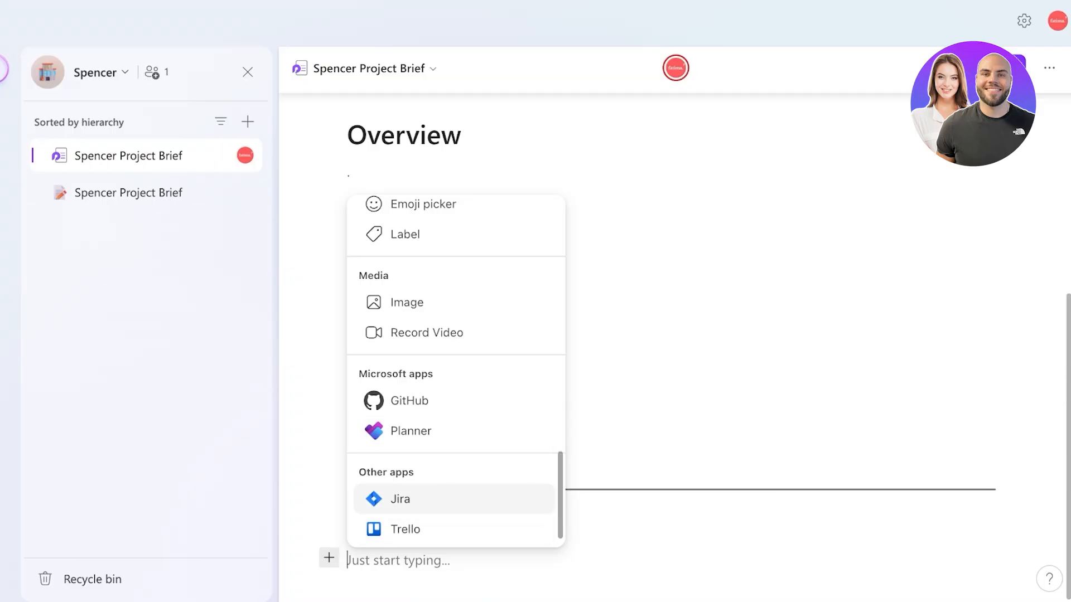
{"action": "scroll", "coordinate": [454, 490], "scroll_direction": "up", "scroll_amount": 3}
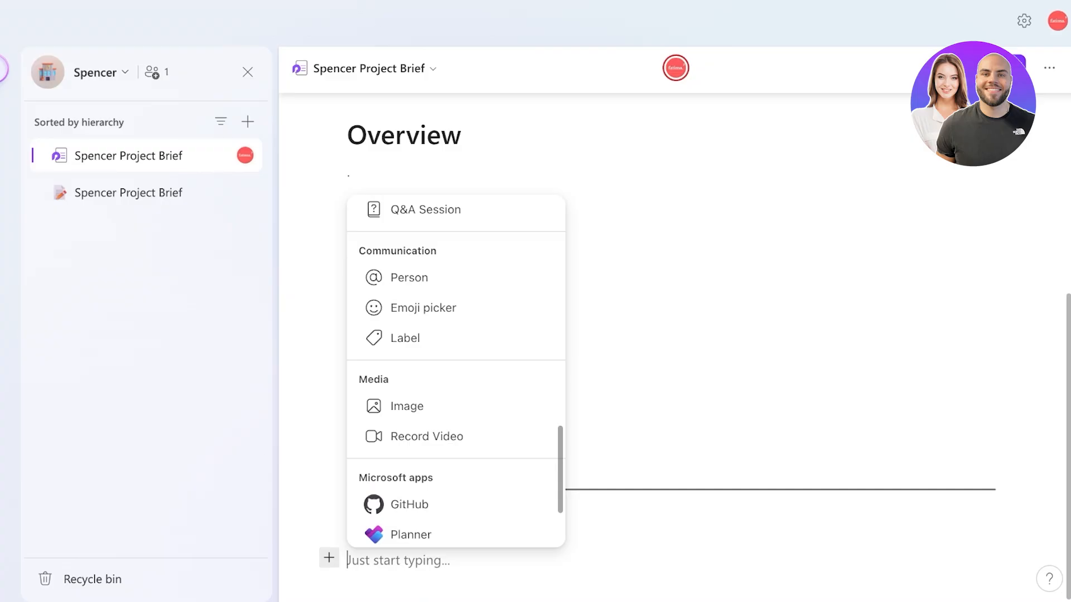
{"action": "scroll", "coordinate": [424, 468], "scroll_direction": "up", "scroll_amount": 1}
{"action": "left_click", "coordinate": [409, 311]}
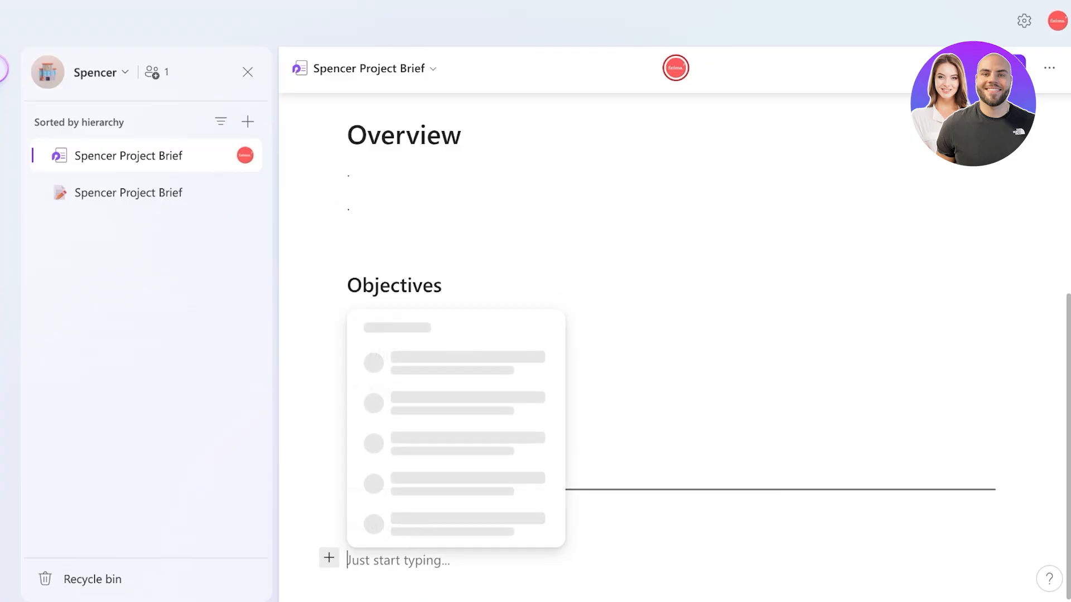
{"action": "left_click", "coordinate": [446, 444]}
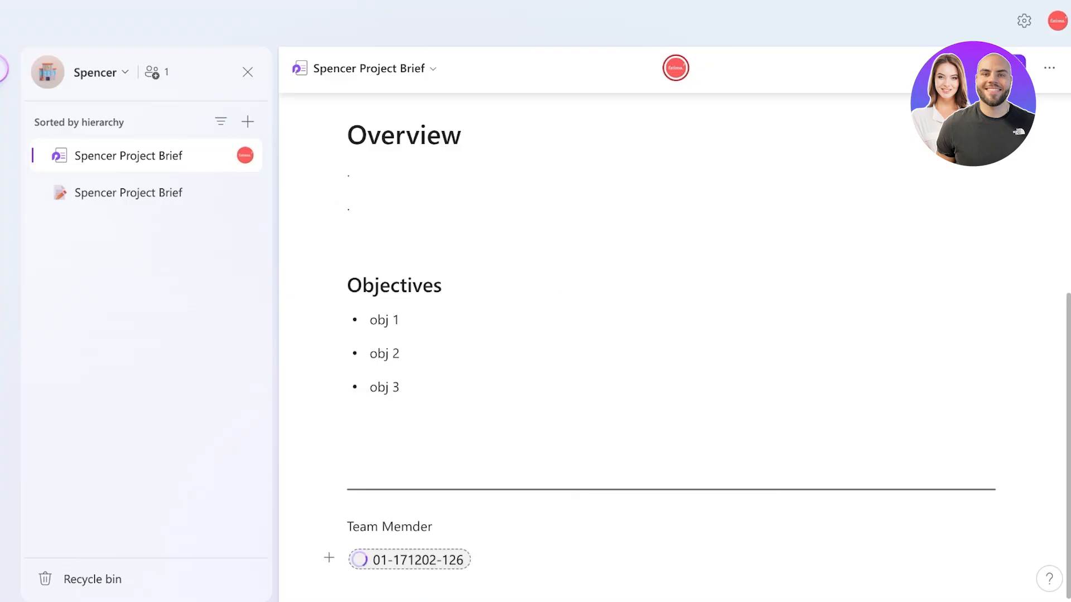
Correct the line below the divider to "Team Member" and replace the person mention with four single-dot placeholder lines.
{"action": "left_click", "coordinate": [412, 526]}
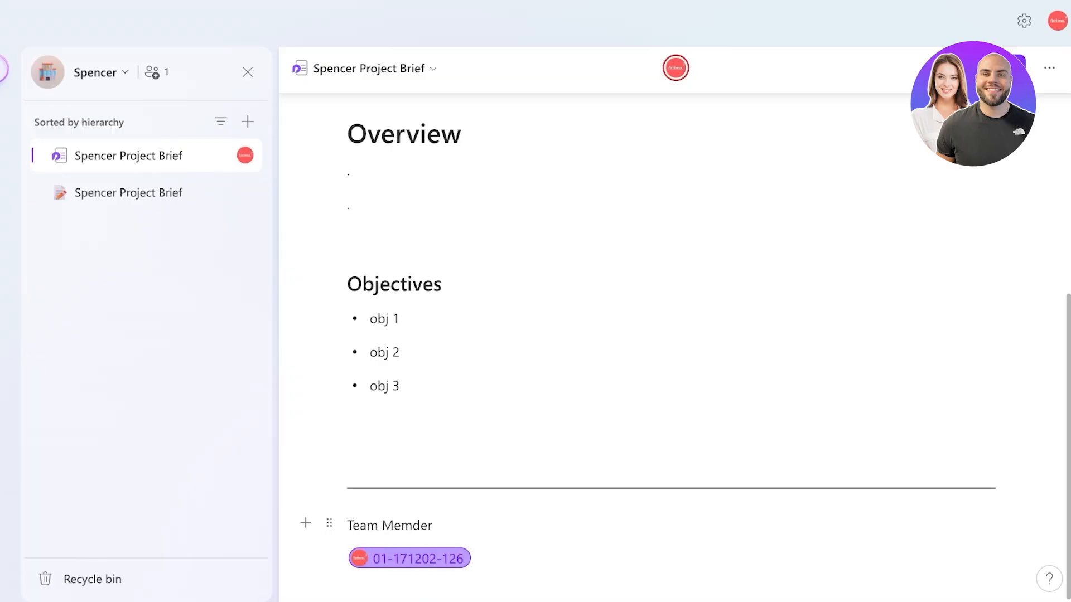
{"action": "key", "text": "Delete"}
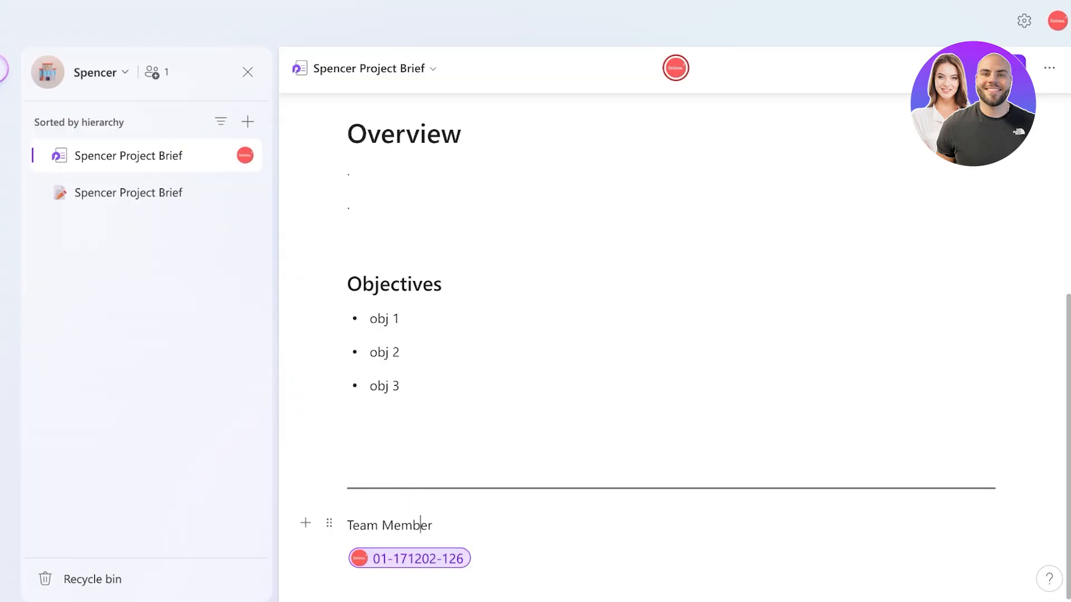
{"action": "left_click", "coordinate": [484, 558]}
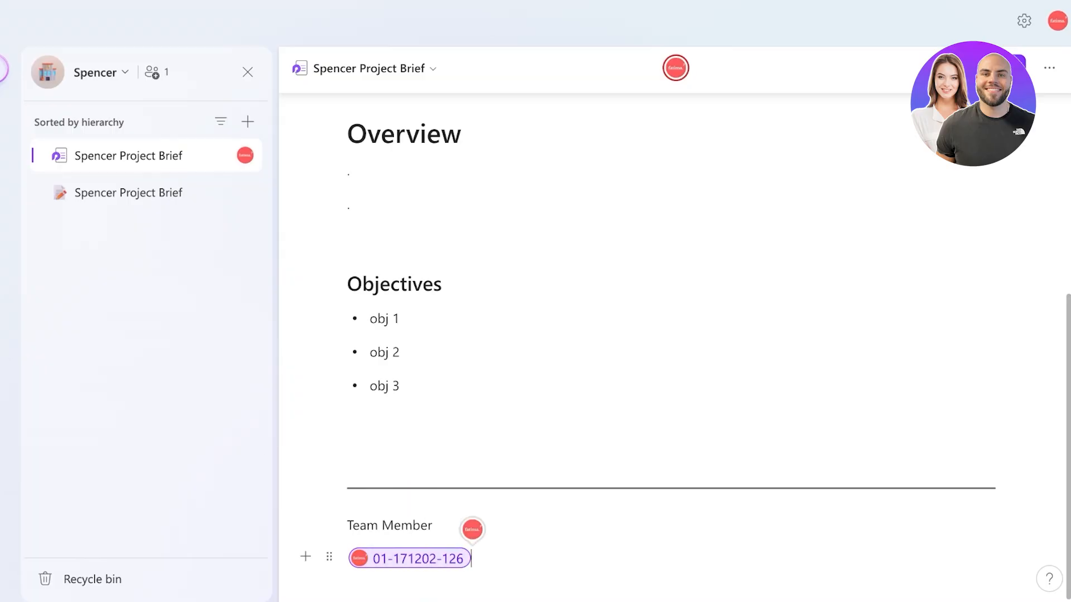
{"action": "key", "text": "BackSpace"}
{"action": "key", "text": "Return"}
{"action": "key", "text": "Return"}
{"action": "key", "text": "Return"}
{"action": "key", "text": "Return"}
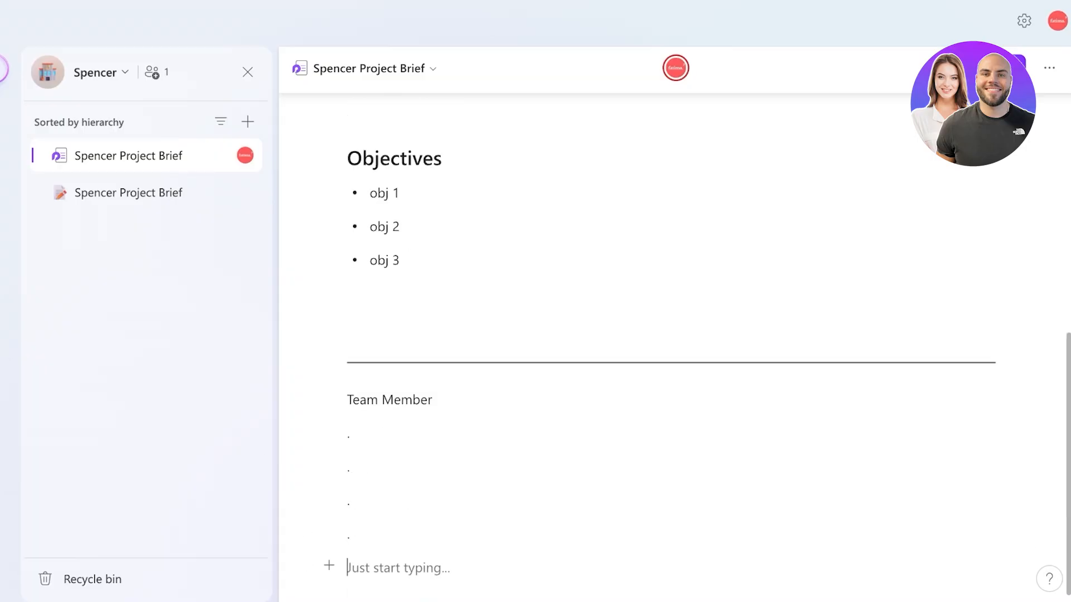
{"action": "key", "text": "Return"}
{"action": "key", "text": "BackSpace"}
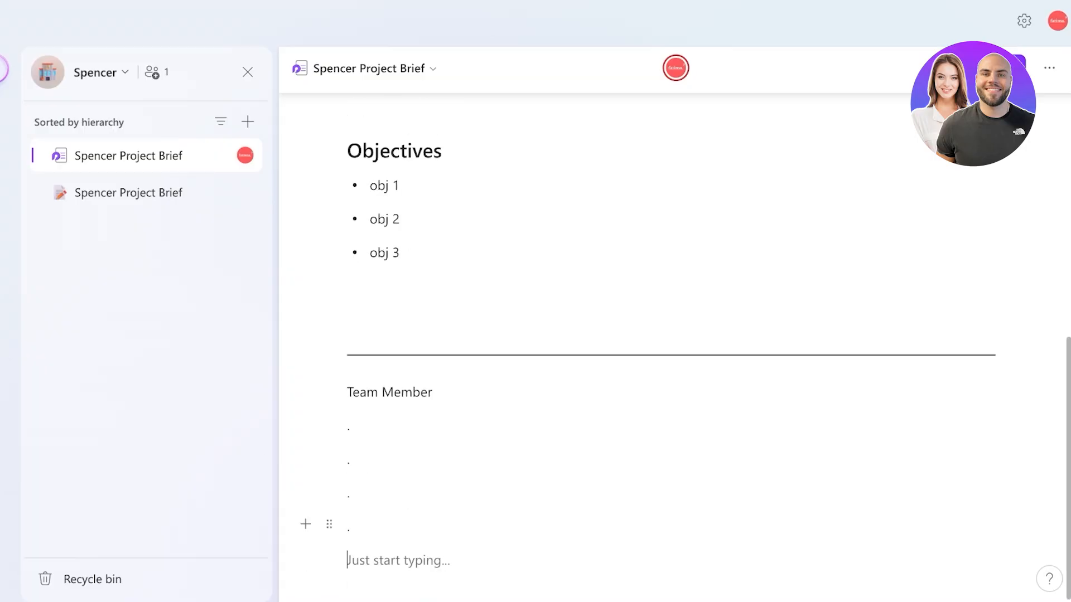
Insert a table below the Team Member placeholder lines and rename its first column "Tasks".
{"action": "left_click", "coordinate": [329, 558]}
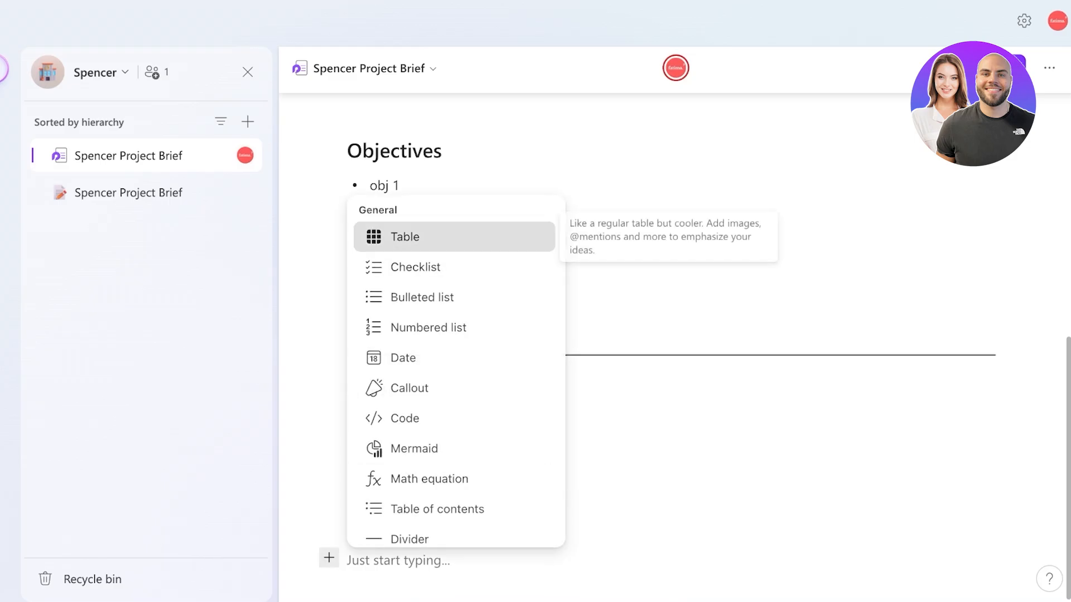
{"action": "left_click", "coordinate": [385, 236]}
{"action": "scroll", "coordinate": [468, 355], "scroll_direction": "down", "scroll_amount": 4}
{"action": "left_click", "coordinate": [410, 402]}
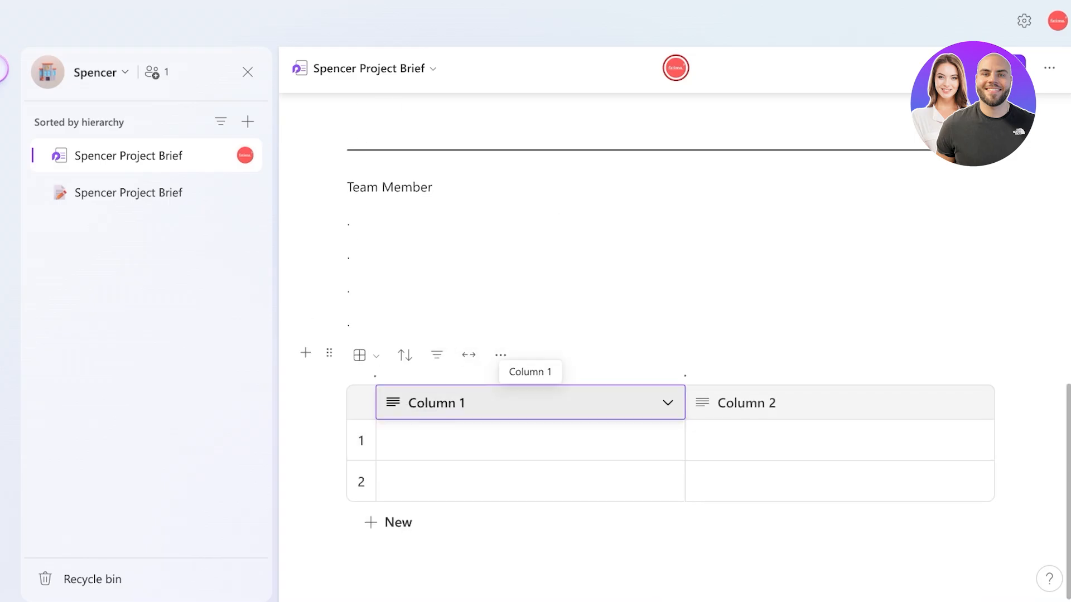
{"action": "left_click_drag", "start_coordinate": [409, 403], "coordinate": [466, 402]}
{"action": "type", "text": "Tasks"}
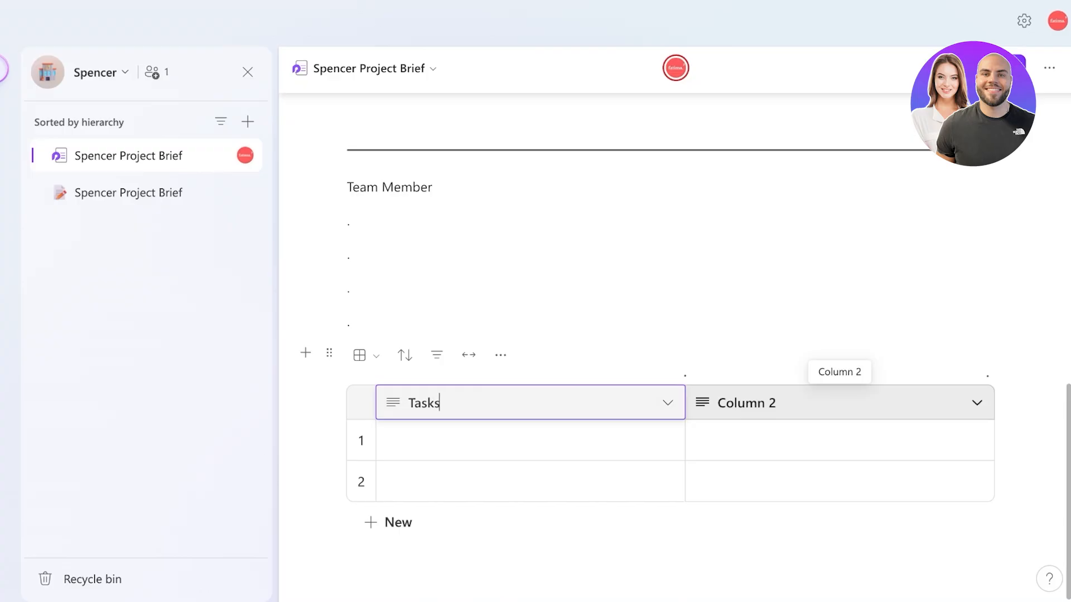
Examine the column options for Column 2 and browse the list of insertable content, including its templates.
{"action": "left_click", "coordinate": [775, 402]}
{"action": "double_click", "coordinate": [747, 402]}
{"action": "left_click", "coordinate": [976, 403]}
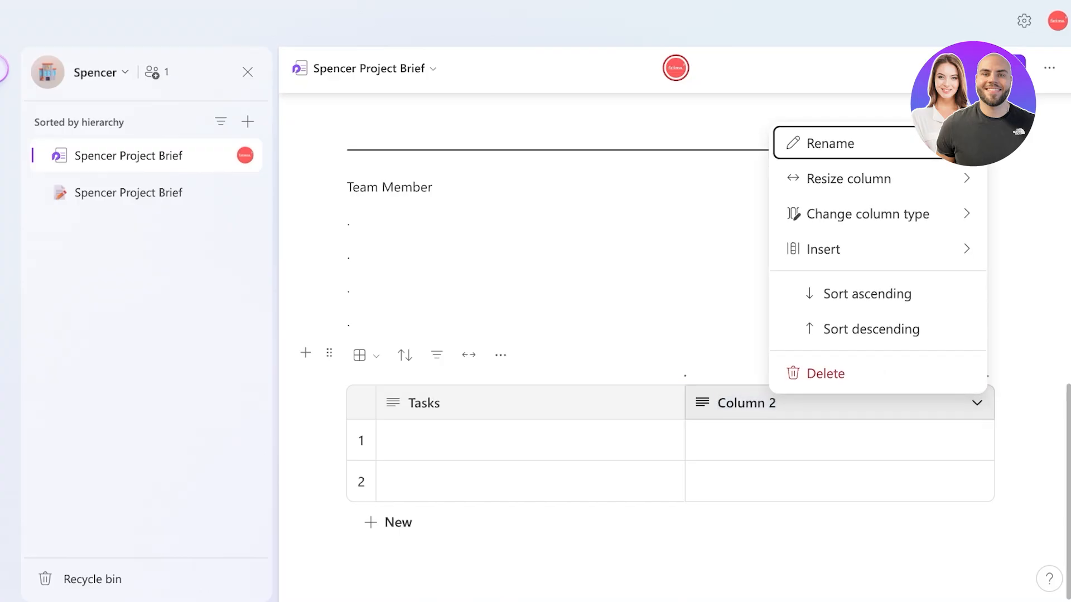
{"action": "left_click", "coordinate": [500, 355]}
{"action": "left_click", "coordinate": [305, 351]}
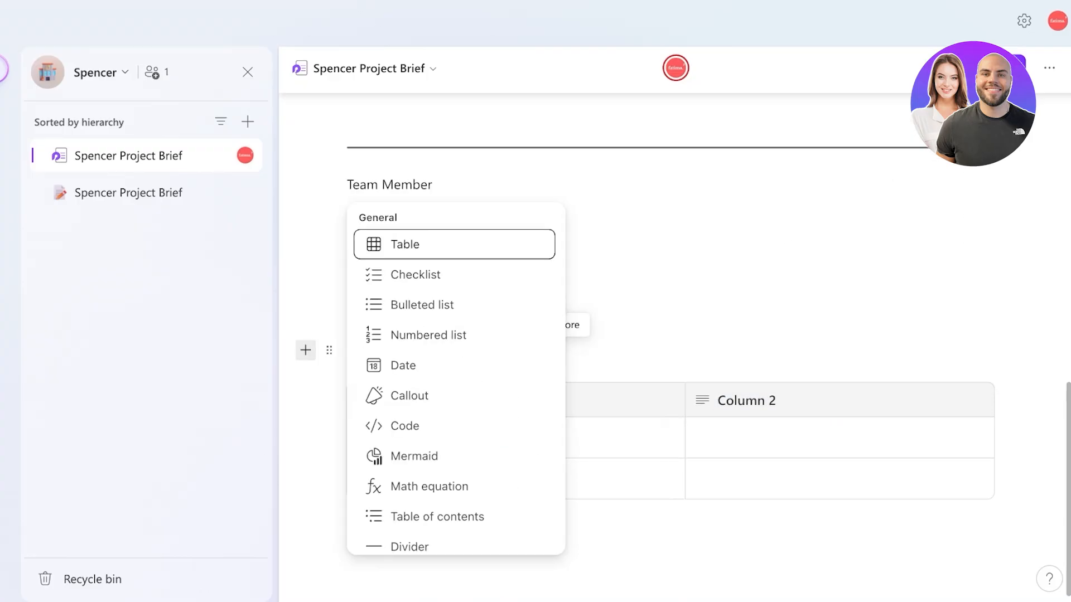
{"action": "scroll", "coordinate": [455, 380], "scroll_direction": "down", "scroll_amount": 5}
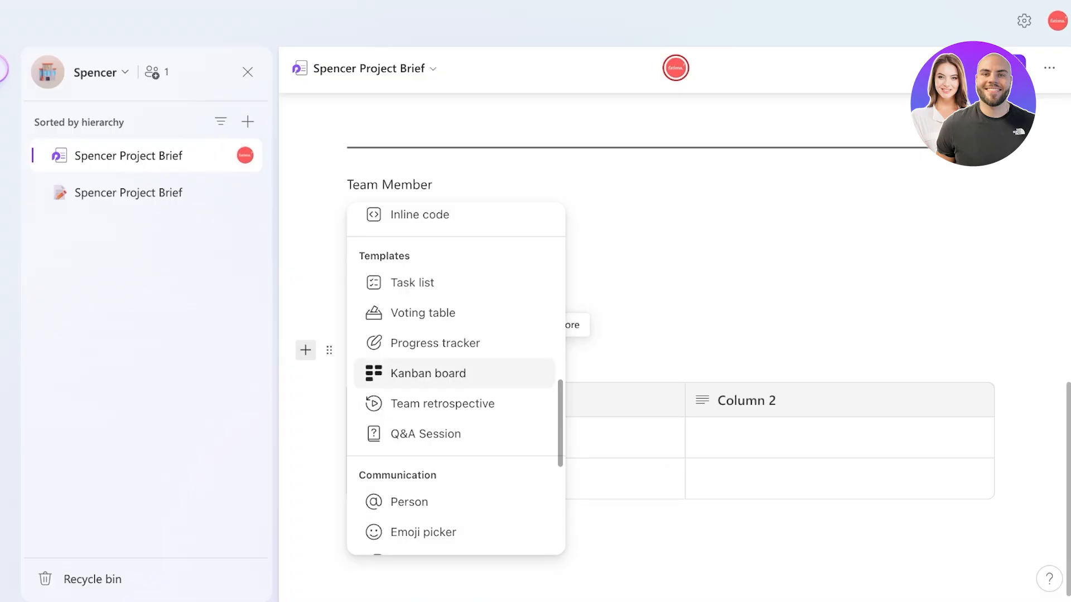
{"action": "scroll", "coordinate": [456, 379], "scroll_direction": "up", "scroll_amount": 5}
{"action": "scroll", "coordinate": [455, 379], "scroll_direction": "down", "scroll_amount": 6}
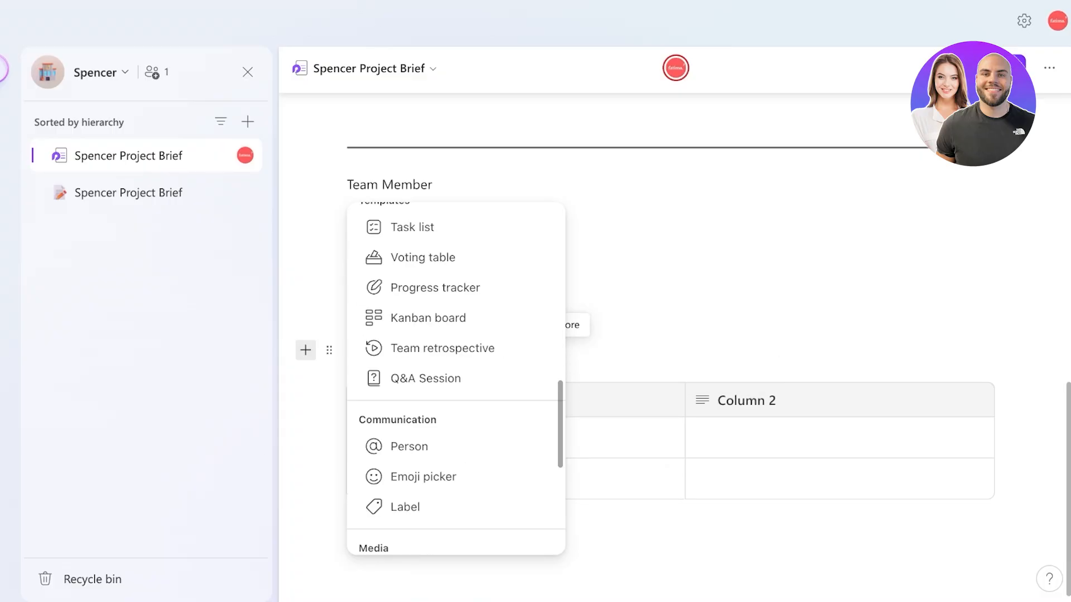
{"action": "scroll", "coordinate": [456, 348], "scroll_direction": "up", "scroll_amount": 3}
{"action": "scroll", "coordinate": [455, 279], "scroll_direction": "up", "scroll_amount": 1}
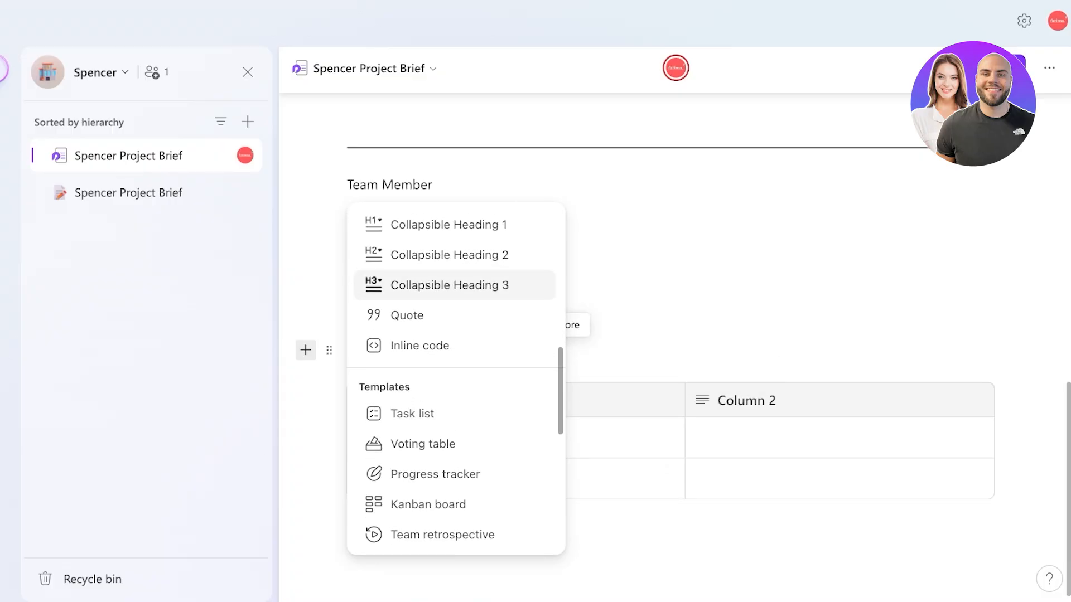
{"action": "scroll", "coordinate": [456, 368], "scroll_direction": "down", "scroll_amount": 1}
{"action": "scroll", "coordinate": [455, 371], "scroll_direction": "down", "scroll_amount": 1}
{"action": "left_click", "coordinate": [455, 436]}
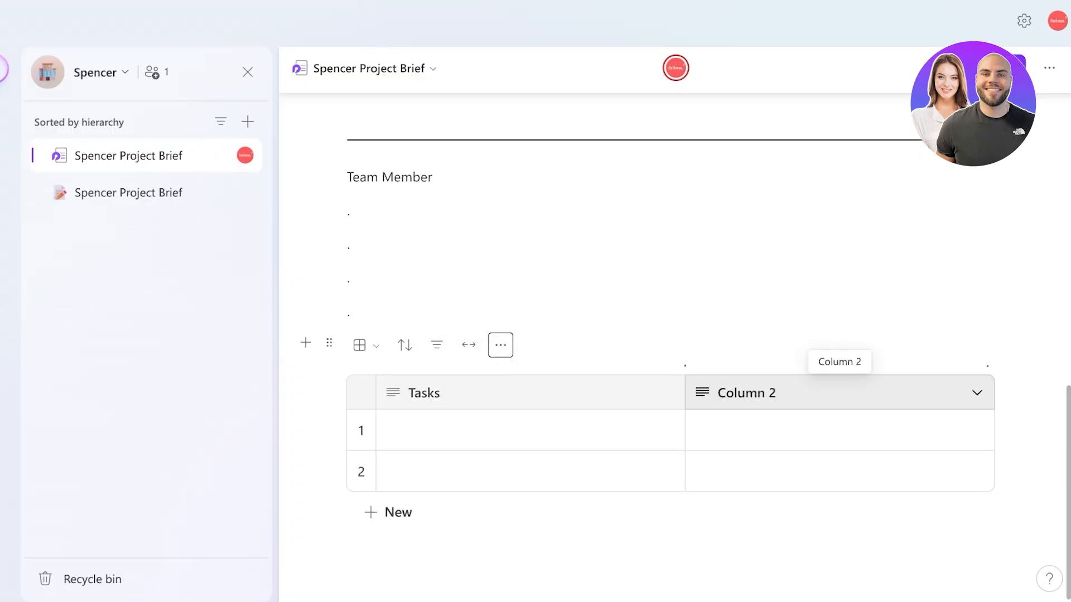
Move the Tasks table up so it sits above the last Team Member placeholder line.
{"action": "left_click", "coordinate": [500, 345]}
{"action": "left_click_drag", "start_coordinate": [329, 343], "coordinate": [331, 317]}
{"action": "left_click", "coordinate": [348, 392]}
{"action": "scroll", "coordinate": [529, 357], "scroll_direction": "down", "scroll_amount": 4}
{"action": "left_click", "coordinate": [352, 526]}
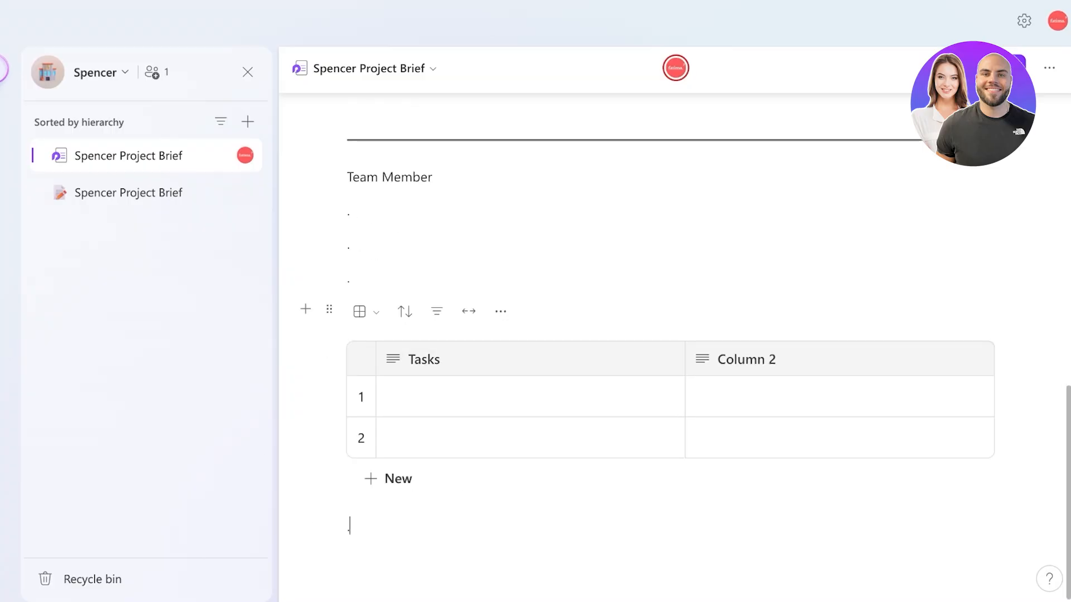
Check the Tasks table's additional options and expand the table to the wider layout.
{"action": "left_click", "coordinate": [500, 311]}
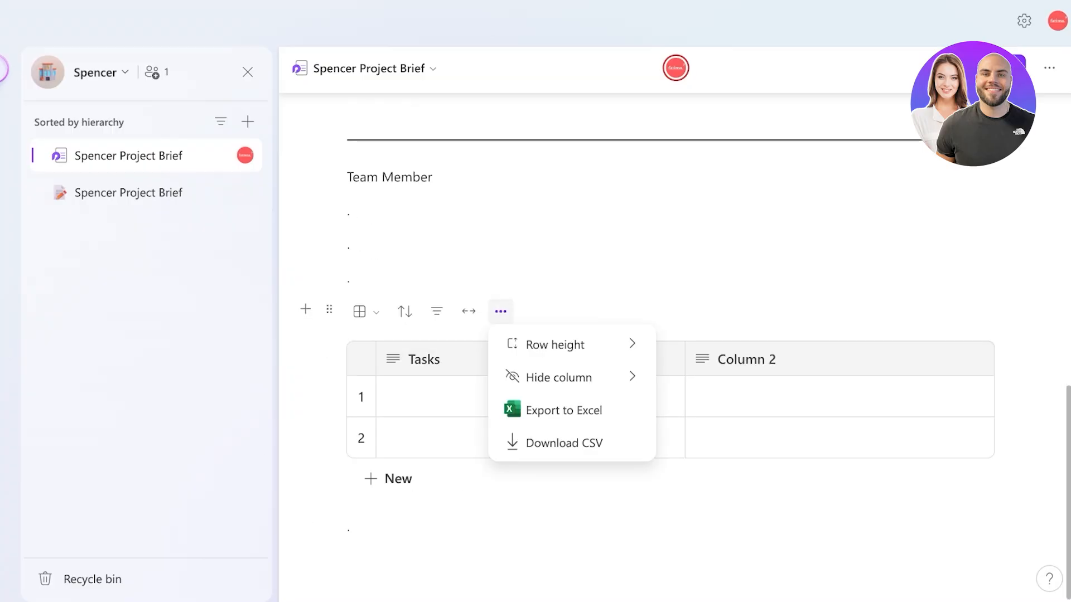
{"action": "mouse_move", "coordinate": [555, 348]}
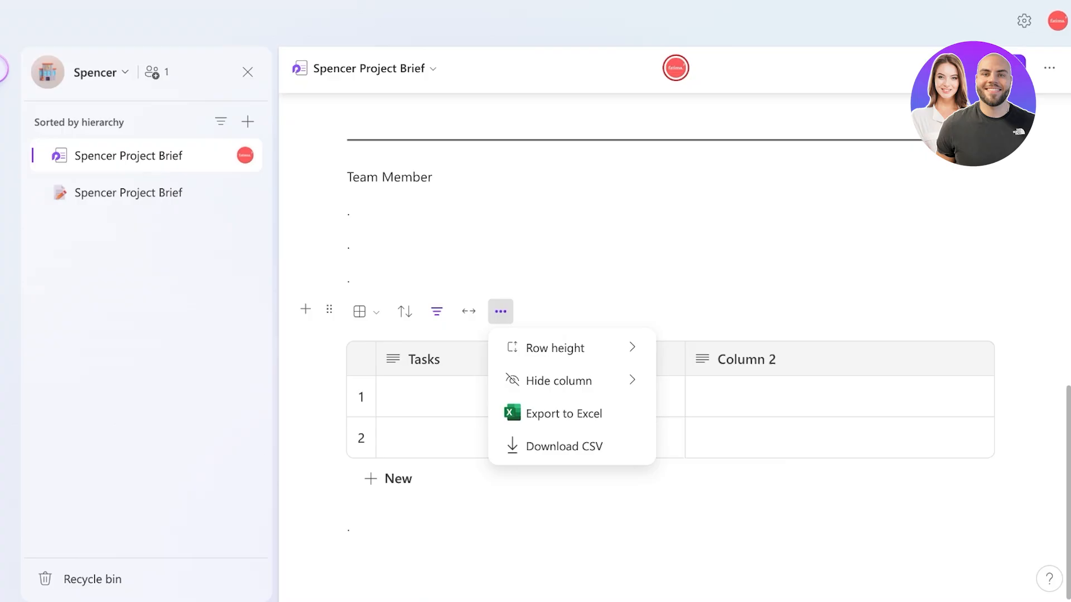
{"action": "left_click", "coordinate": [469, 311]}
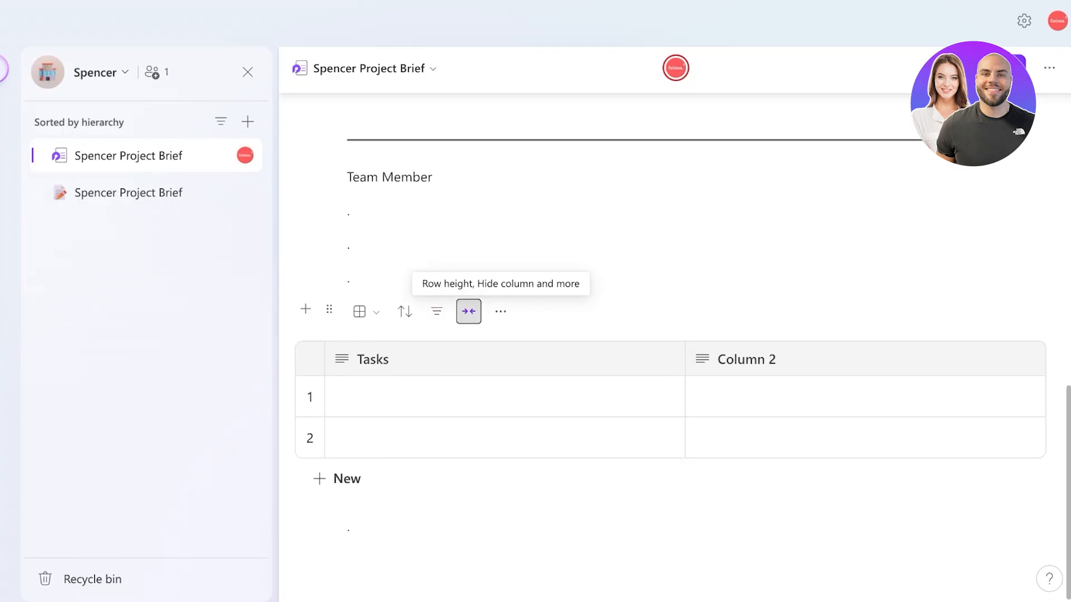
{"action": "left_click", "coordinate": [405, 311]}
{"action": "left_click", "coordinate": [366, 311]}
{"action": "left_click", "coordinate": [418, 370]}
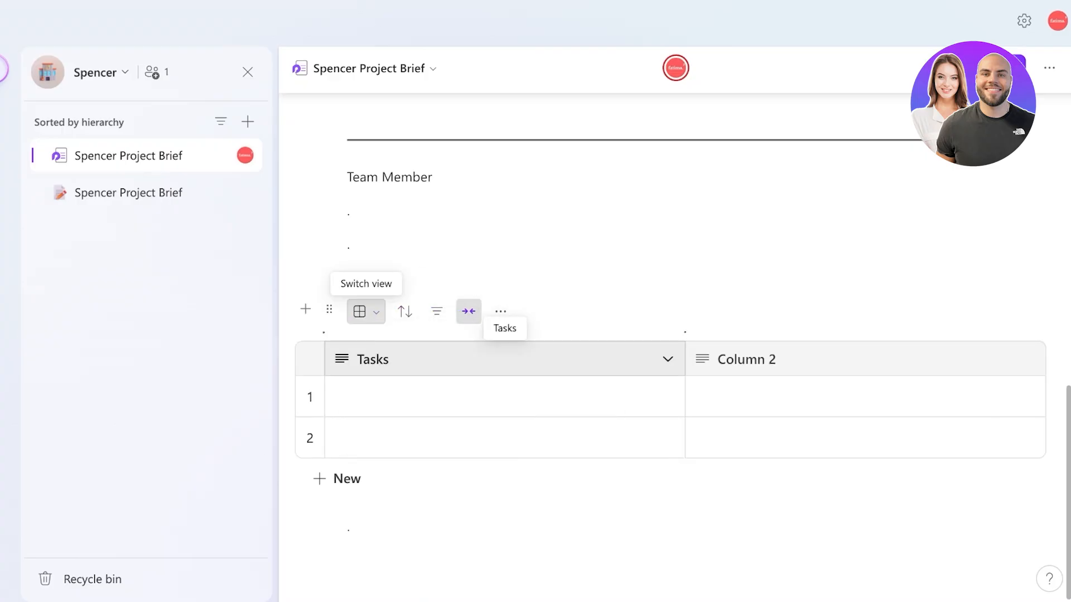
Delete the Tasks table and insert a Kanban board below the Team Member placeholder lines.
{"action": "left_click", "coordinate": [329, 309]}
{"action": "left_click", "coordinate": [375, 527]}
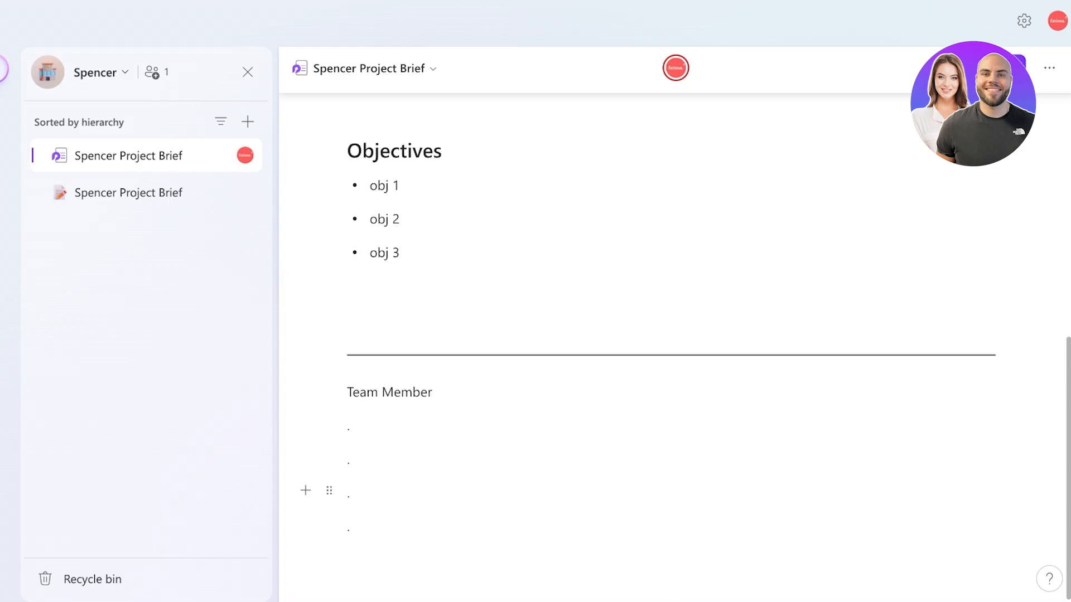
{"action": "left_click", "coordinate": [329, 558]}
{"action": "scroll", "coordinate": [424, 502], "scroll_direction": "down", "scroll_amount": 10}
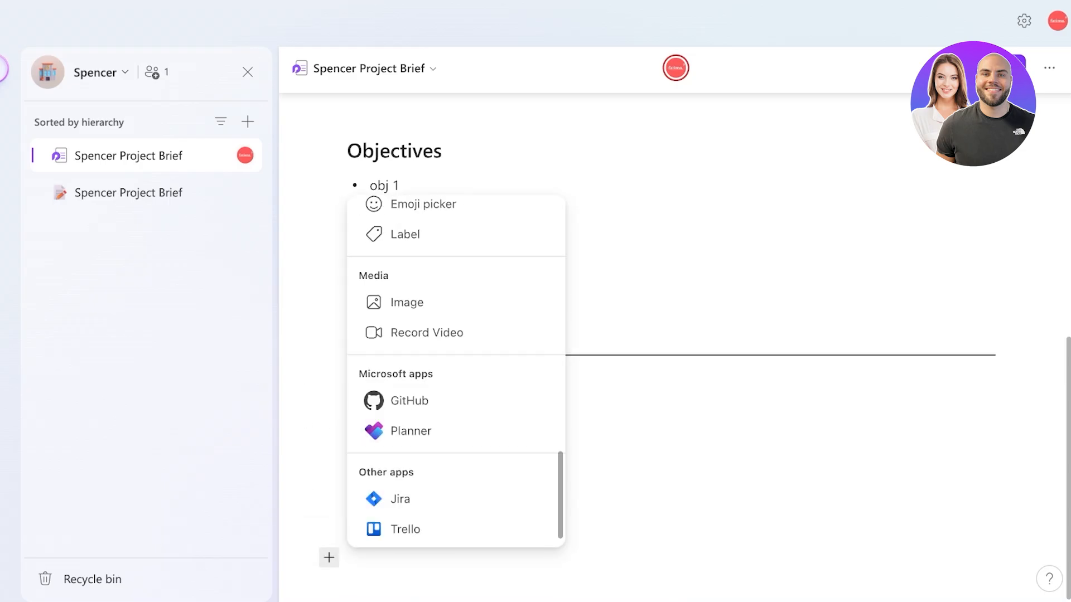
{"action": "scroll", "coordinate": [424, 334], "scroll_direction": "up", "scroll_amount": 4}
{"action": "left_click", "coordinate": [424, 247]}
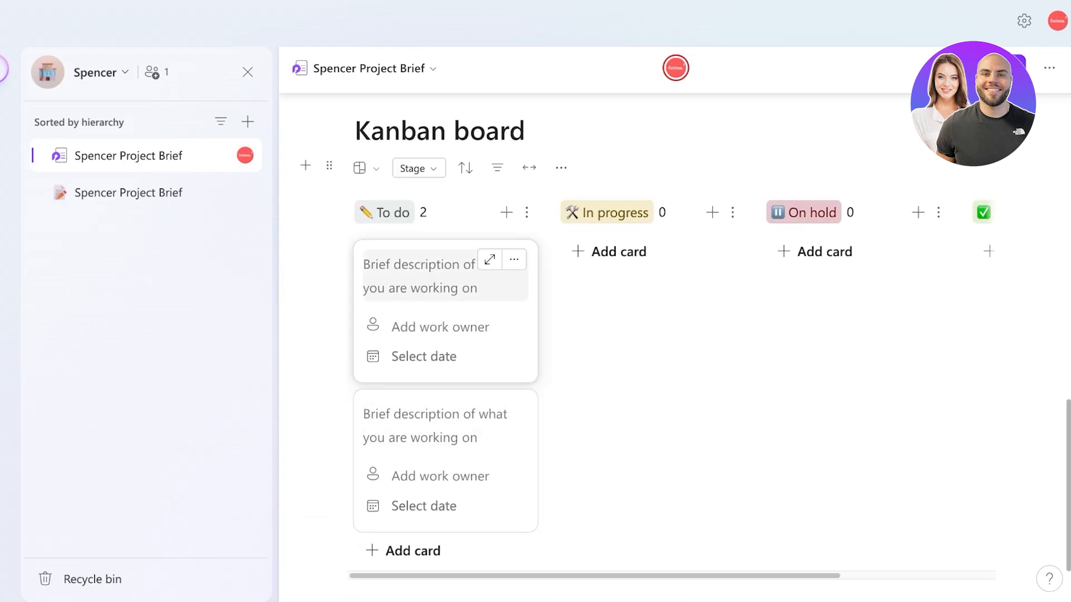
Try to replace the "Kanban board" heading text above the board.
{"action": "triple_click", "coordinate": [430, 130]}
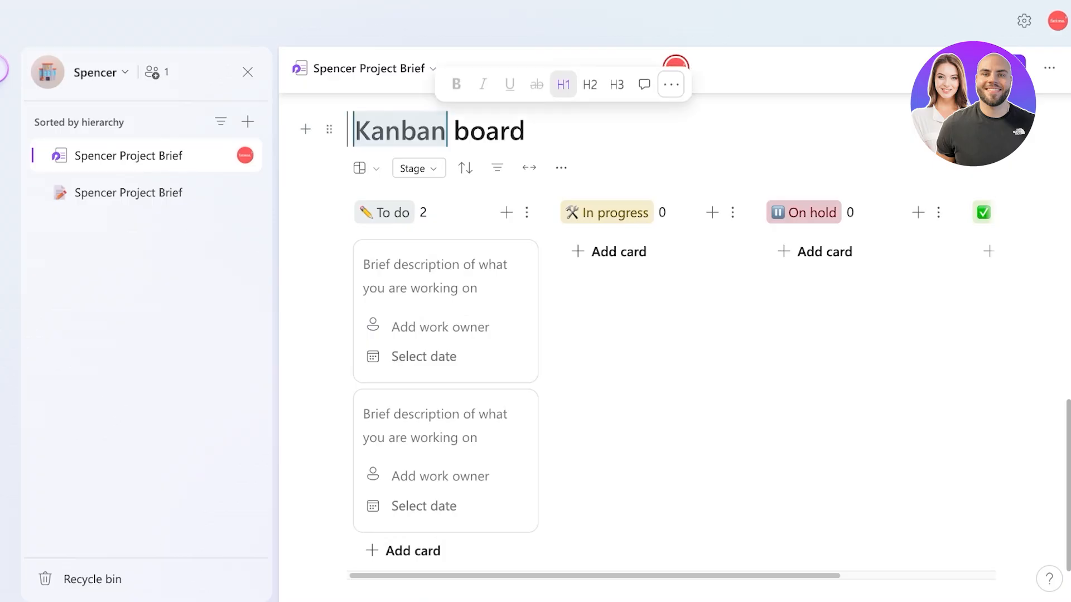
{"action": "type", "text": "ED"}
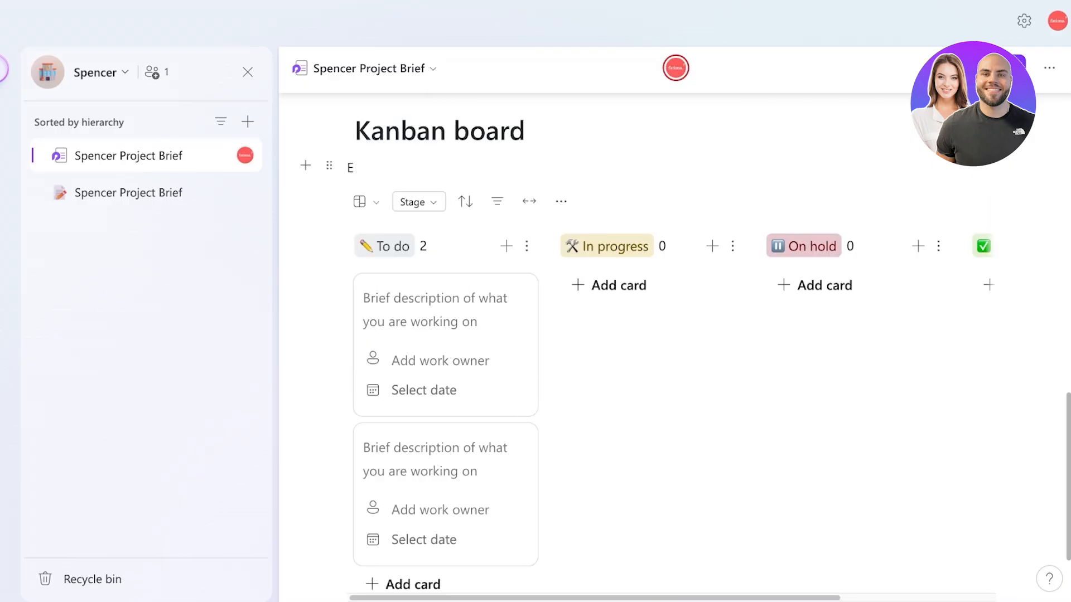
{"action": "key", "text": "BackSpace"}
{"action": "key", "text": "BackSpace"}
{"action": "key", "text": "shift+Home"}
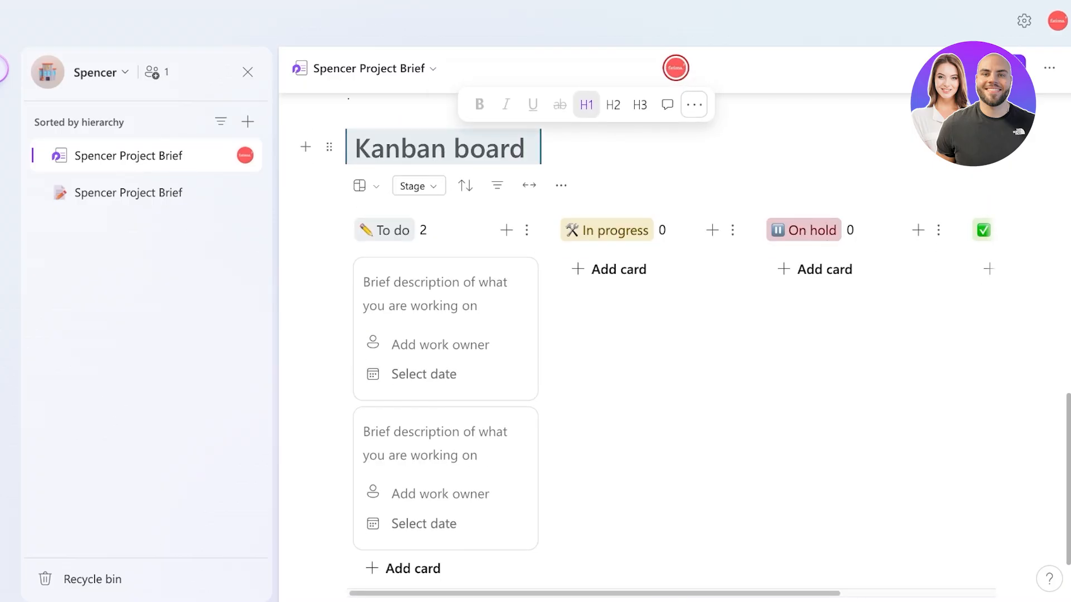
Add the line "Project Progress" directly below the "Kanban board" heading.
{"action": "key", "text": "End"}
{"action": "key", "text": "Return"}
{"action": "type", "text": "Project Progress"}
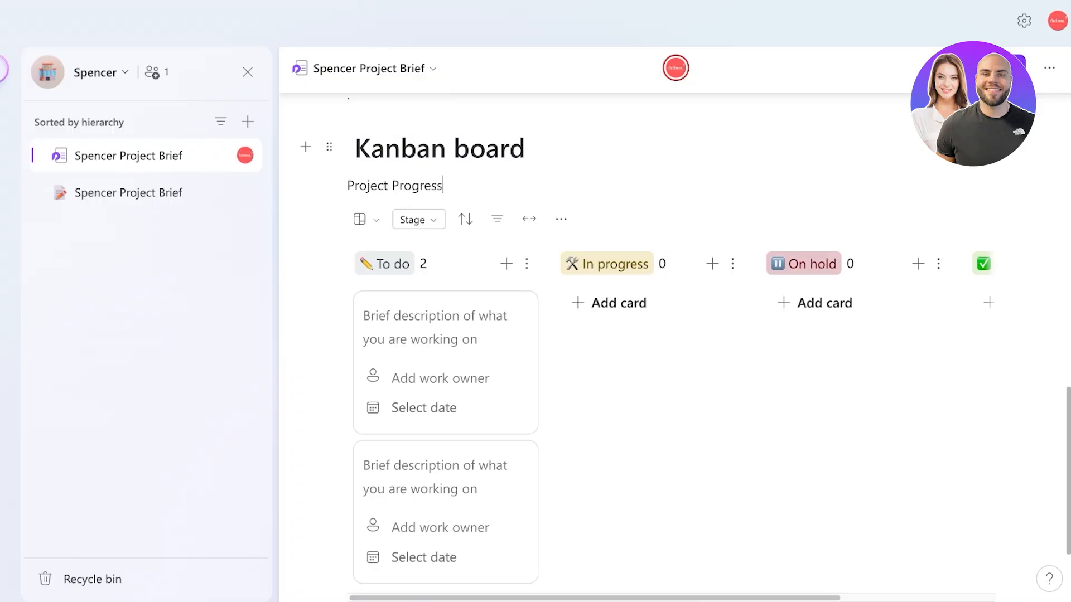
Replace the "Kanban board" heading text with "PP".
{"action": "left_click", "coordinate": [525, 147]}
{"action": "key", "text": "BackSpace"}
{"action": "key", "text": "BackSpace"}
{"action": "key", "text": "BackSpace"}
{"action": "key", "text": "BackSpace"}
{"action": "key", "text": "BackSpace"}
{"action": "key", "text": "BackSpace"}
{"action": "key", "text": "BackSpace"}
{"action": "key", "text": "BackSpace"}
{"action": "key", "text": "BackSpace"}
{"action": "key", "text": "BackSpace"}
{"action": "key", "text": "BackSpace"}
{"action": "key", "text": "BackSpace"}
{"action": "type", "text": "PP"}
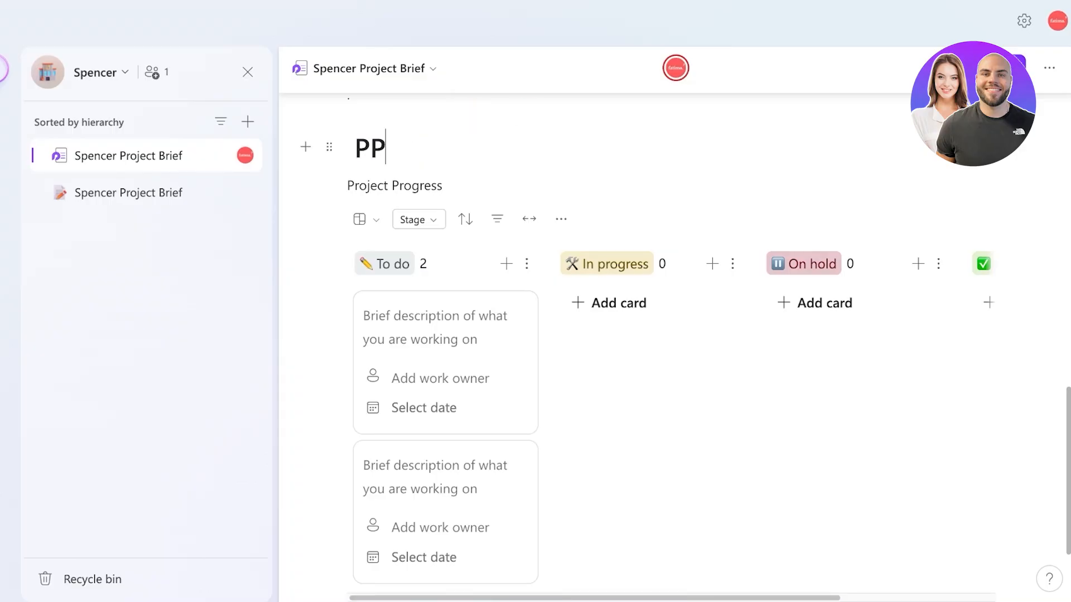
Rename the board's "To do" group as "Tasks".
{"action": "scroll", "coordinate": [446, 421], "scroll_direction": "down", "scroll_amount": 1}
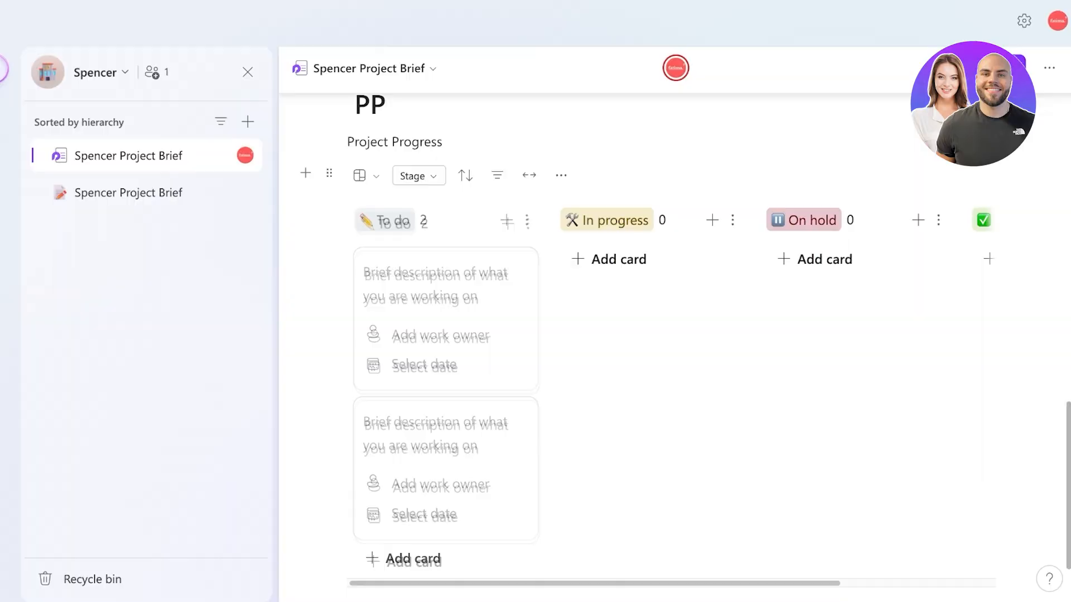
{"action": "left_click", "coordinate": [386, 220]}
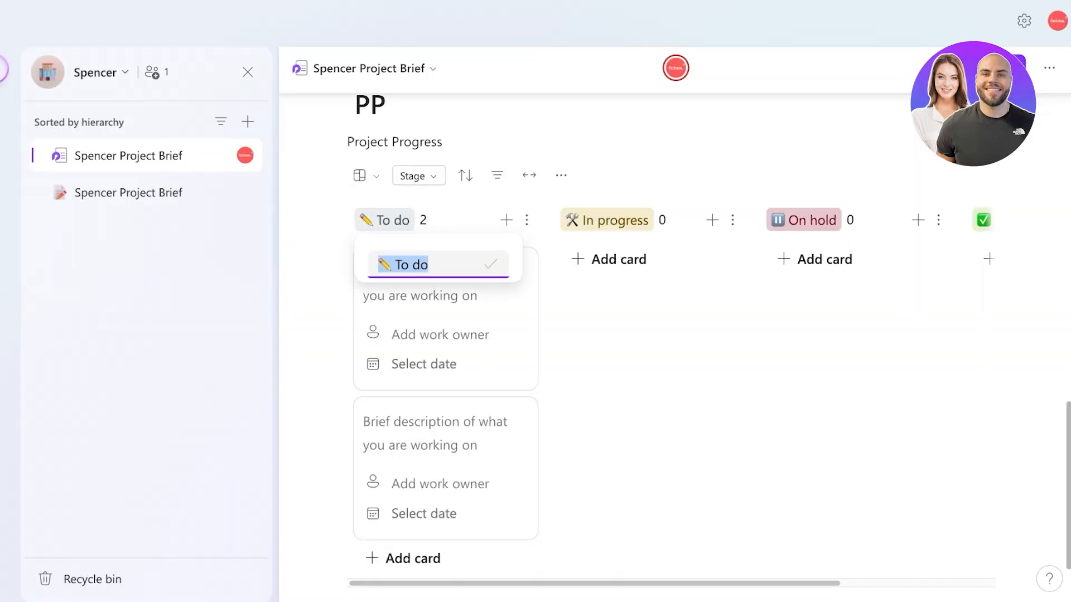
{"action": "type", "text": "F"}
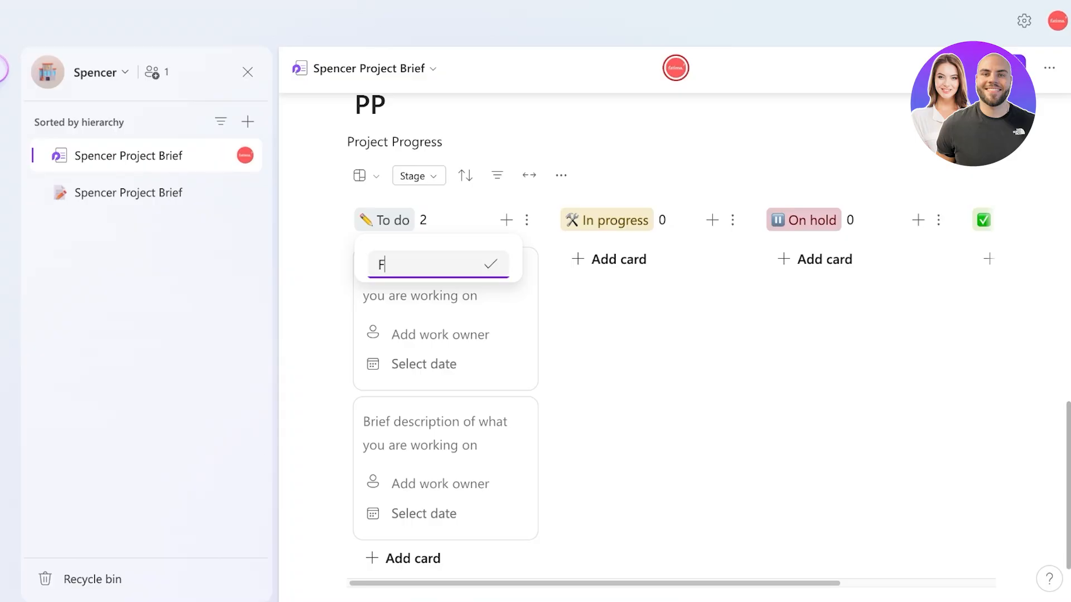
{"action": "key", "text": "BackSpace"}
{"action": "type", "text": "v"}
{"action": "key", "text": "BackSpace"}
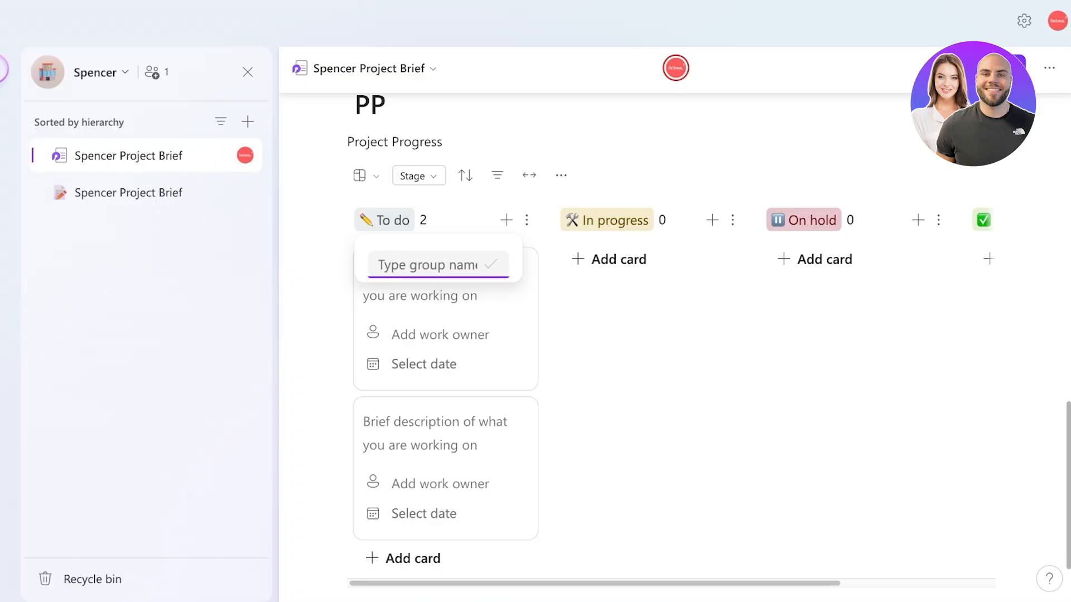
{"action": "type", "text": "Tasks"}
{"action": "key", "text": "Return"}
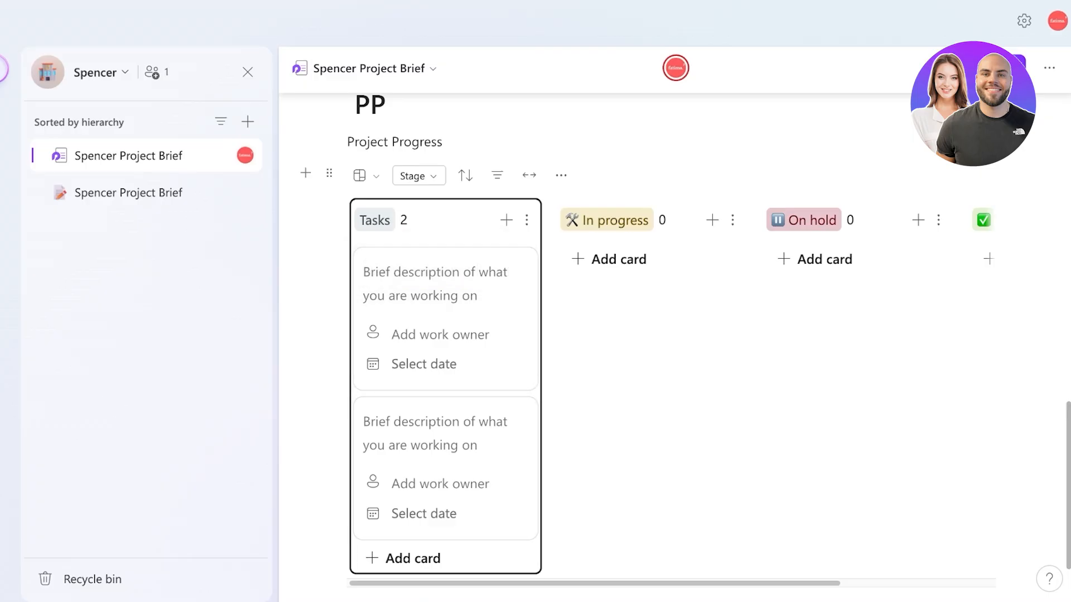
Add a new group named "Approved" after the Done group on the board.
{"action": "scroll", "coordinate": [670, 363], "scroll_direction": "right", "scroll_amount": 3}
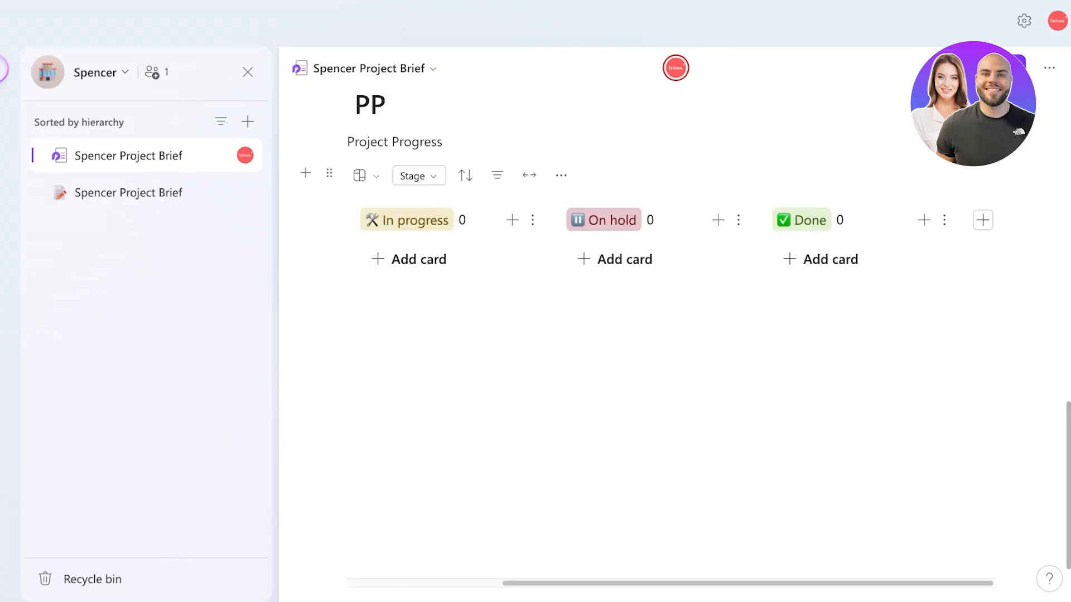
{"action": "left_click", "coordinate": [982, 220]}
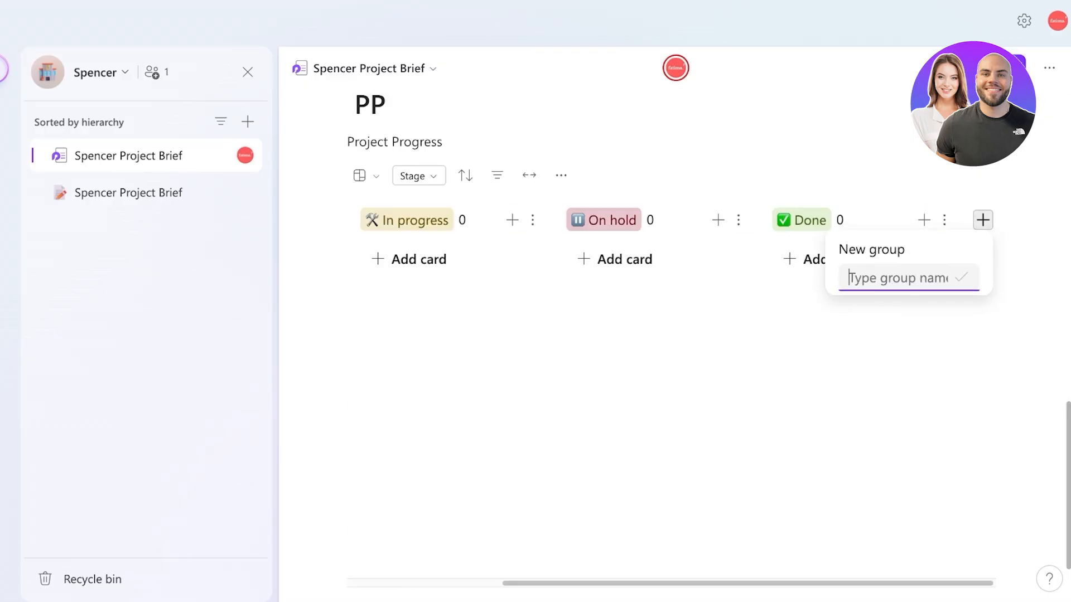
{"action": "type", "text": "Approved"}
{"action": "key", "text": "Return"}
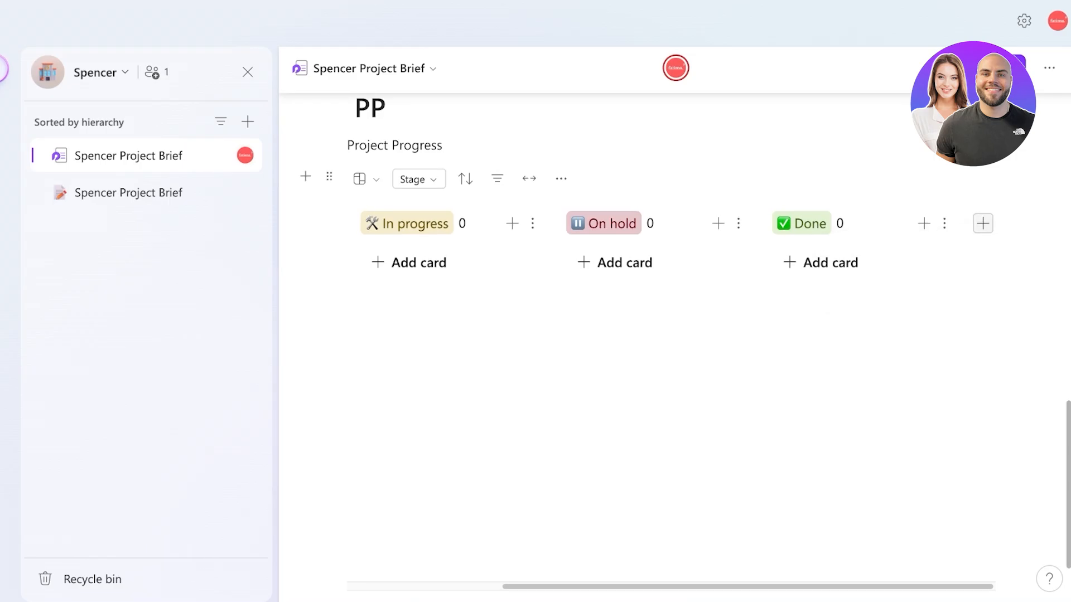
{"action": "left_click", "coordinate": [983, 223]}
{"action": "type", "text": "Approved"}
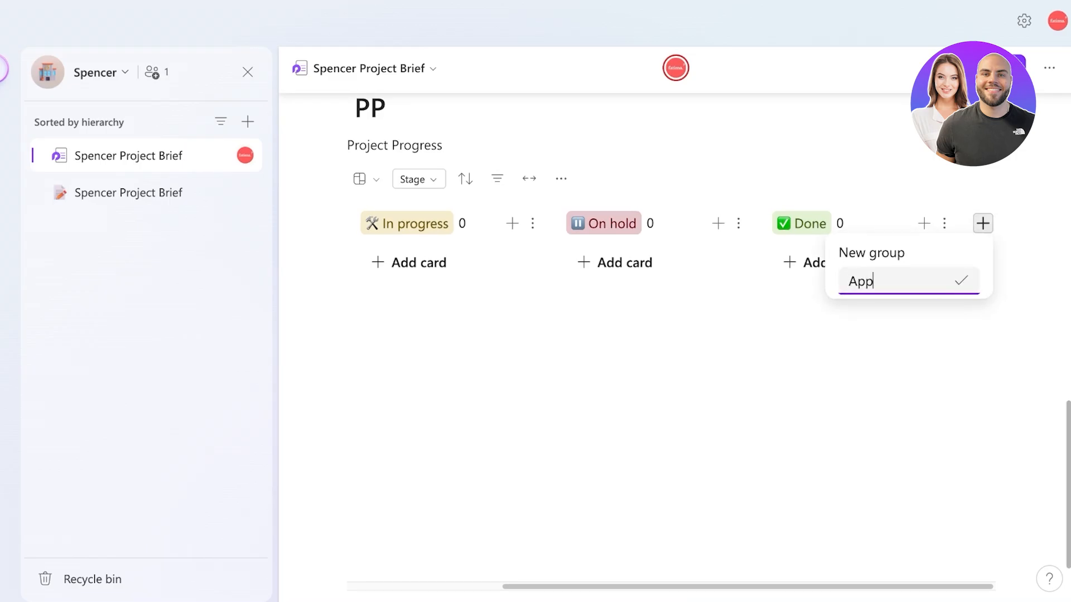
{"action": "key", "text": "Return"}
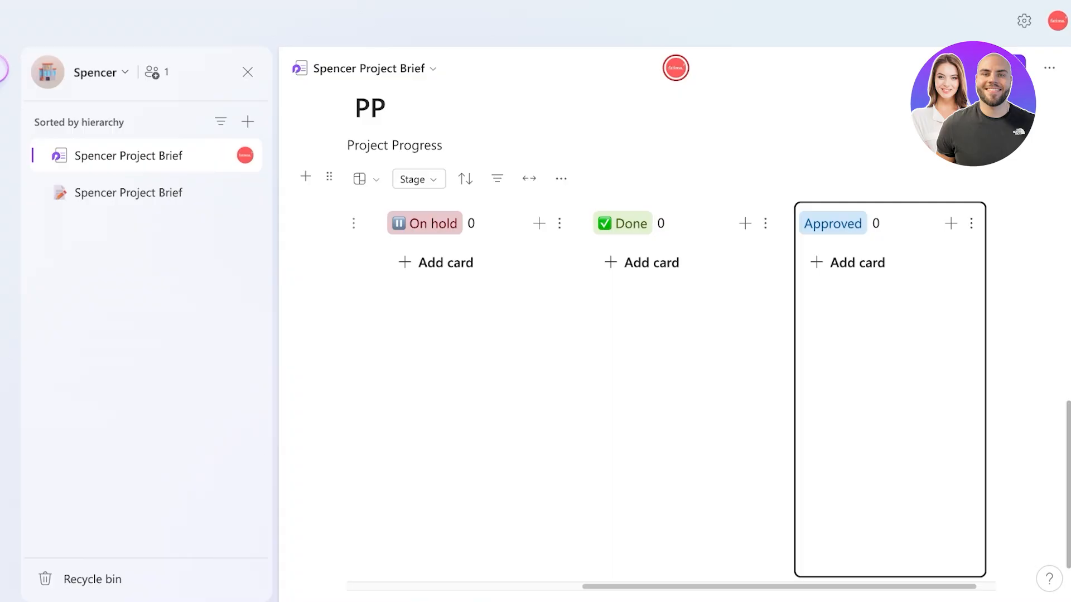
{"action": "left_click_drag", "start_coordinate": [779, 586], "coordinate": [547, 586]}
{"action": "scroll", "coordinate": [669, 346], "scroll_direction": "up", "scroll_amount": 20}
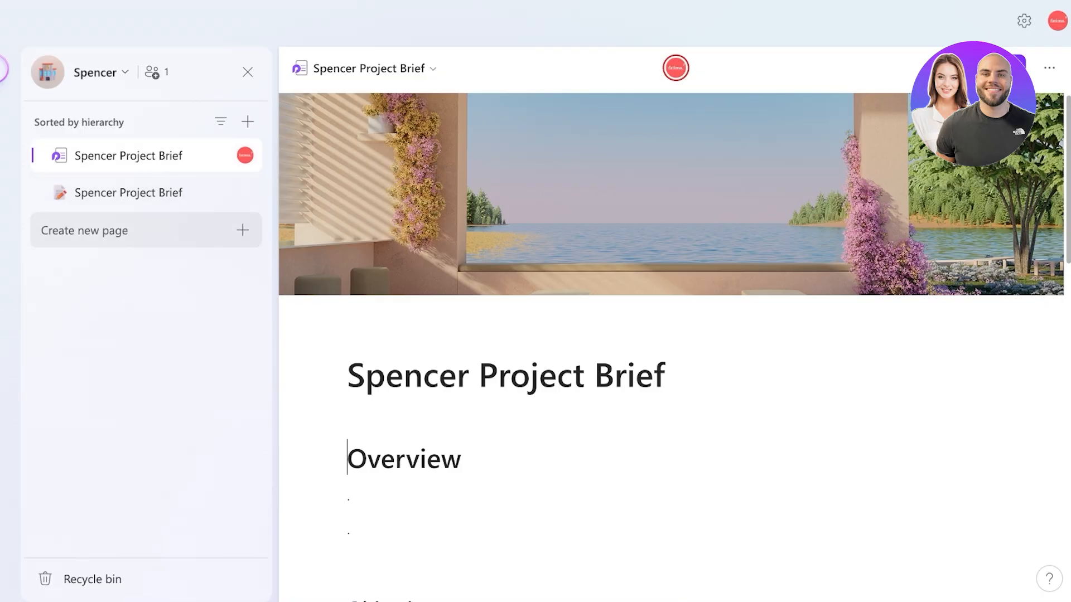
{"action": "scroll", "coordinate": [669, 335], "scroll_direction": "down", "scroll_amount": 8}
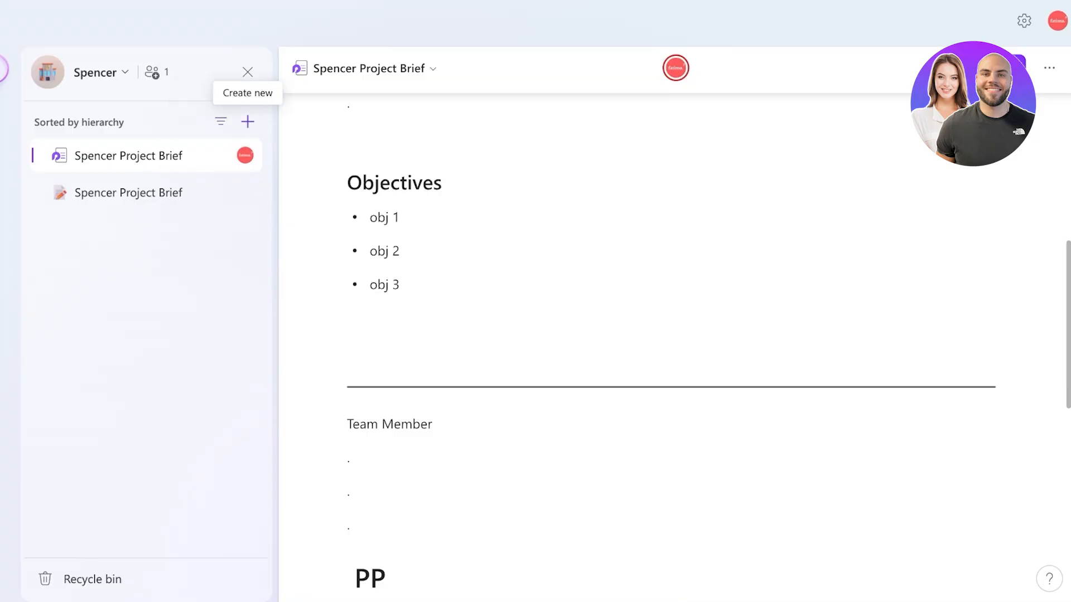
Create a new page in the current workspace and preview the Team Decision template on it.
{"action": "left_click", "coordinate": [248, 121]}
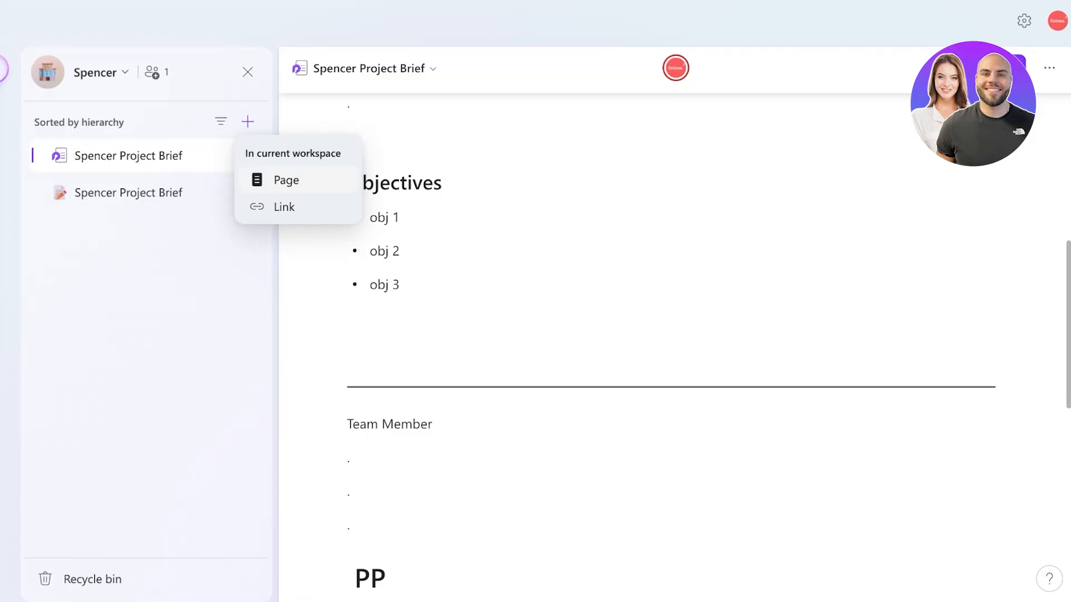
{"action": "left_click", "coordinate": [286, 179]}
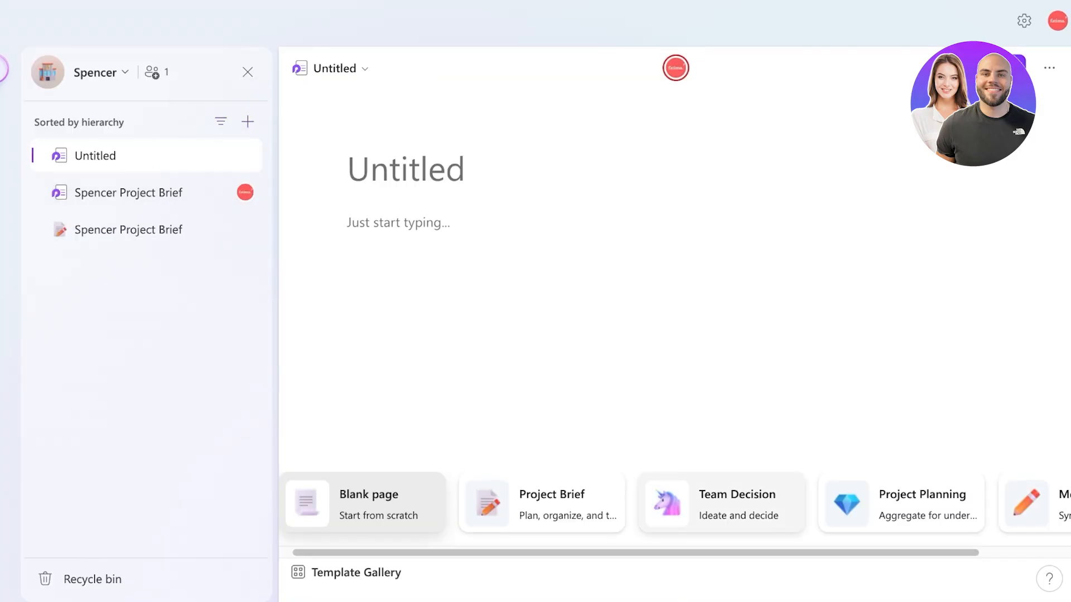
{"action": "left_click", "coordinate": [722, 504]}
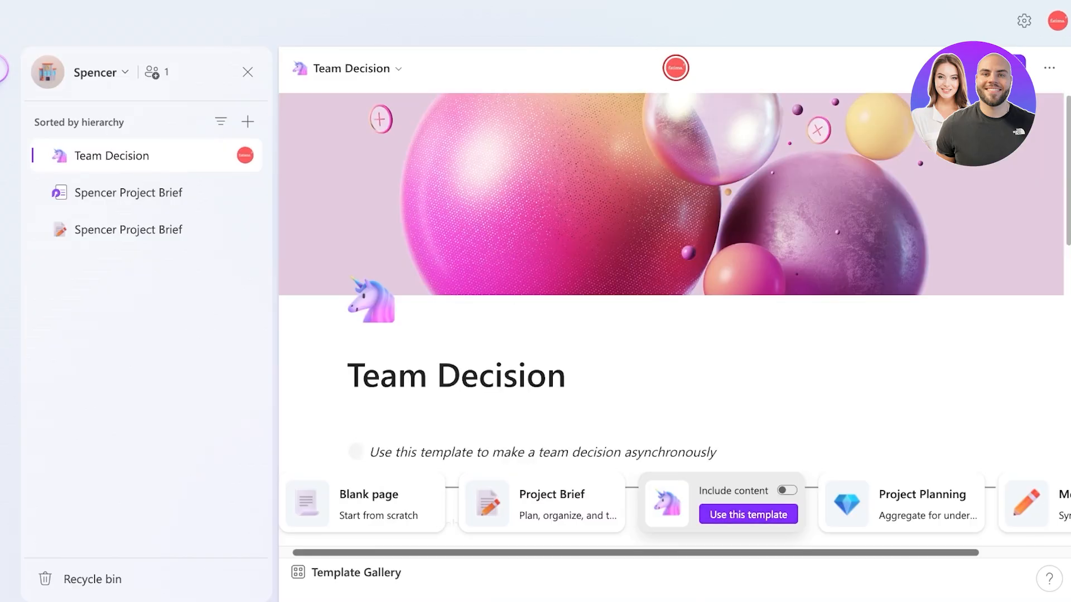
{"action": "left_click_drag", "start_coordinate": [721, 553], "coordinate": [813, 552]}
{"action": "scroll", "coordinate": [674, 345], "scroll_direction": "down", "scroll_amount": 8}
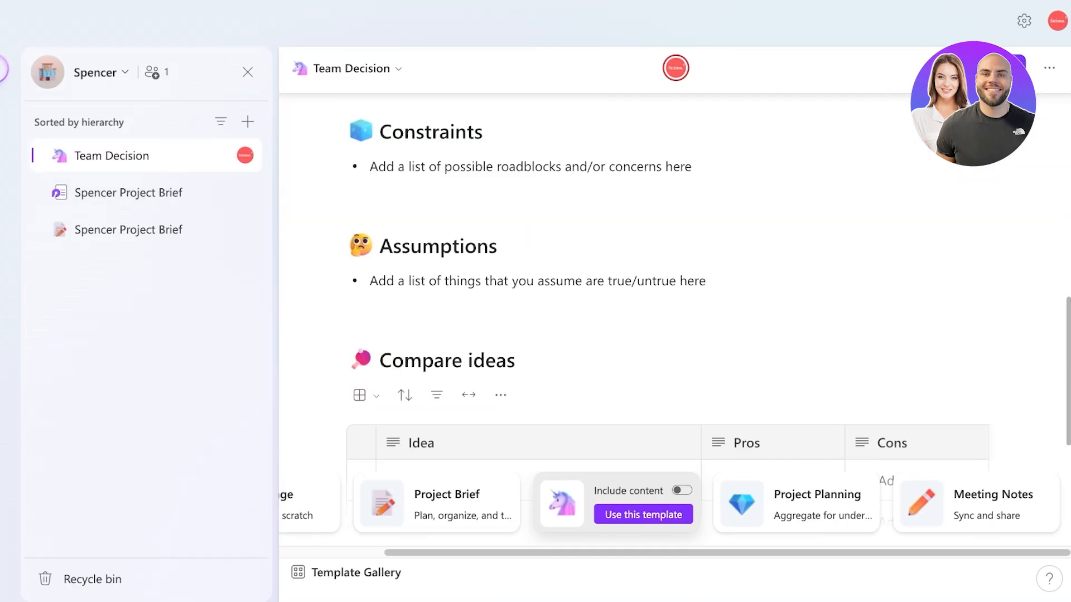
Hide the workspace's page list and examine the Team Decision template from its cover to the Compare ideas and Next Steps tables.
{"action": "scroll", "coordinate": [669, 335], "scroll_direction": "down", "scroll_amount": 6}
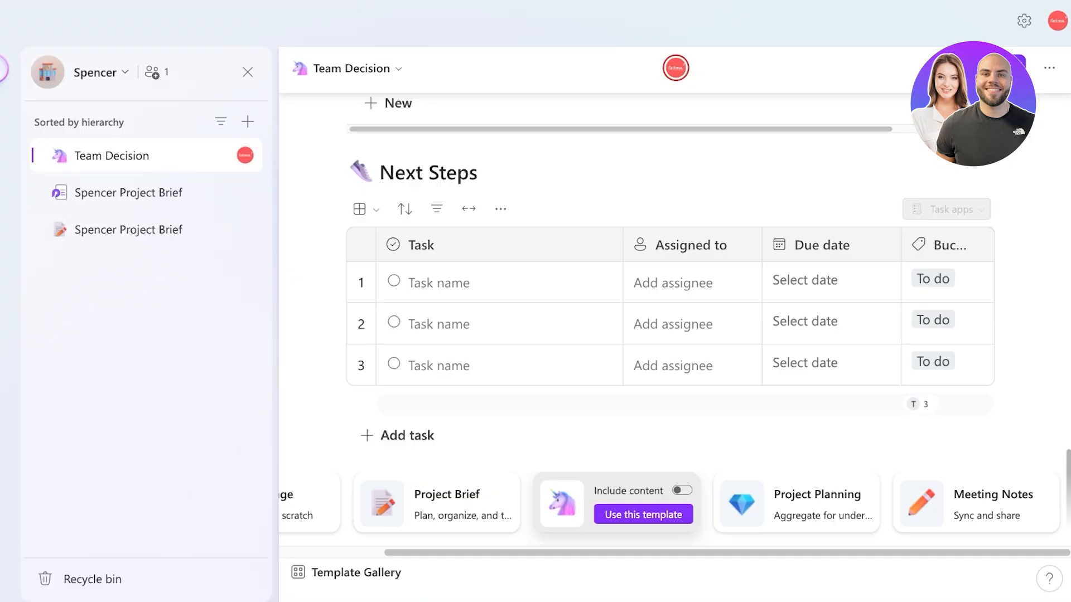
{"action": "left_click_drag", "start_coordinate": [593, 491], "coordinate": [685, 515]}
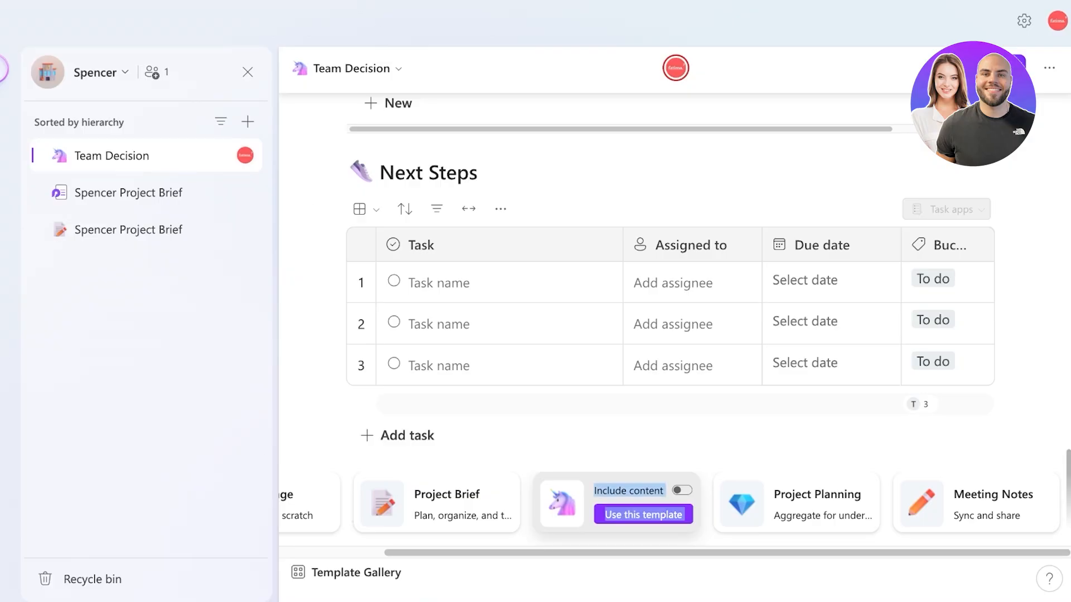
{"action": "left_click_drag", "start_coordinate": [727, 553], "coordinate": [624, 553]}
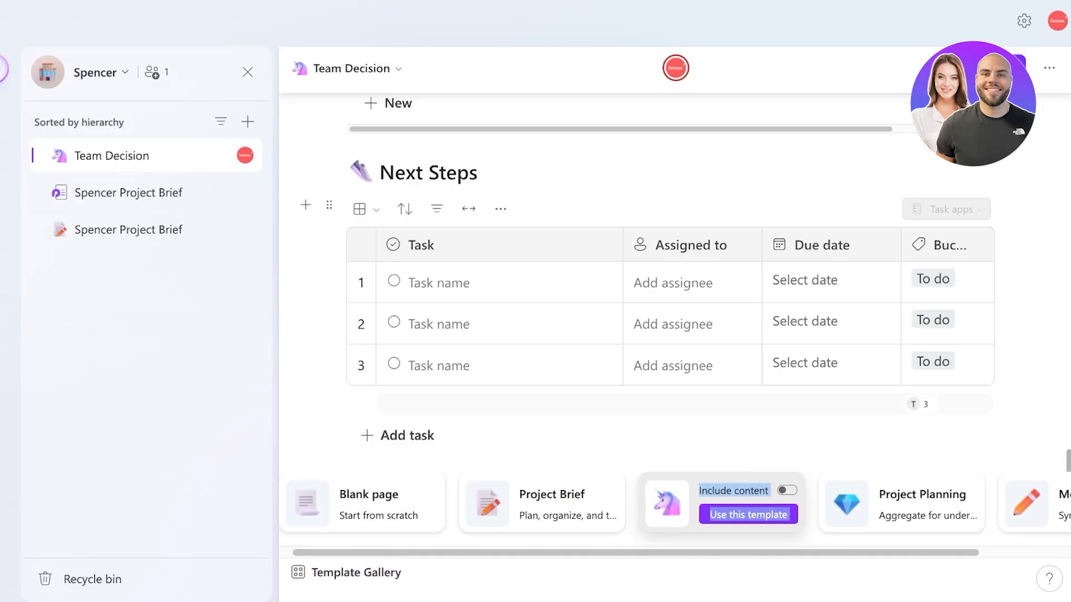
{"action": "scroll", "coordinate": [669, 307], "scroll_direction": "up", "scroll_amount": 5}
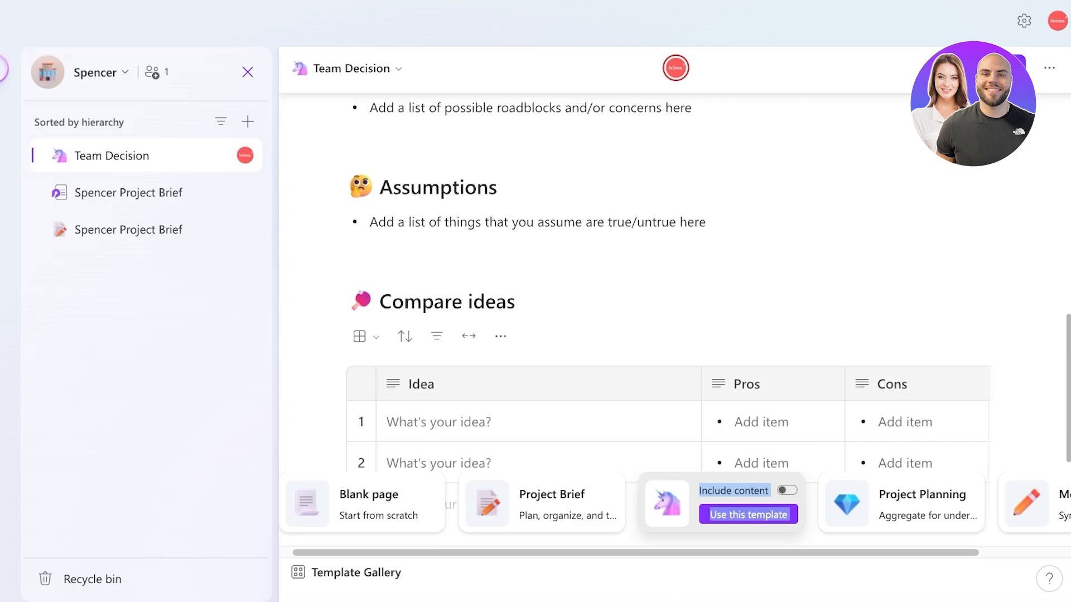
{"action": "left_click", "coordinate": [248, 72]}
{"action": "scroll", "coordinate": [446, 251], "scroll_direction": "up", "scroll_amount": 2}
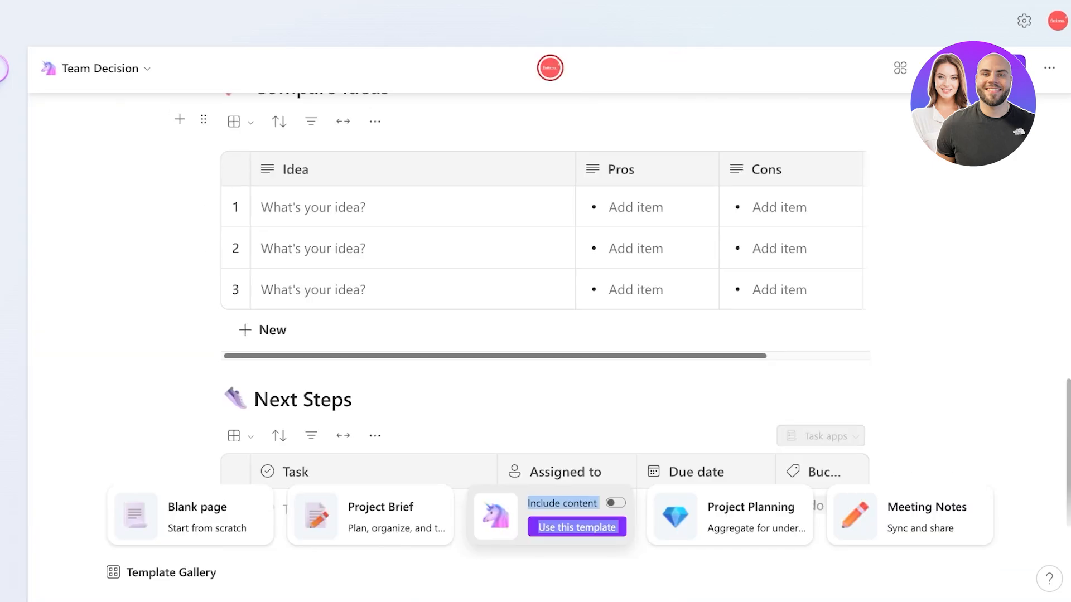
{"action": "scroll", "coordinate": [544, 279], "scroll_direction": "down", "scroll_amount": 4}
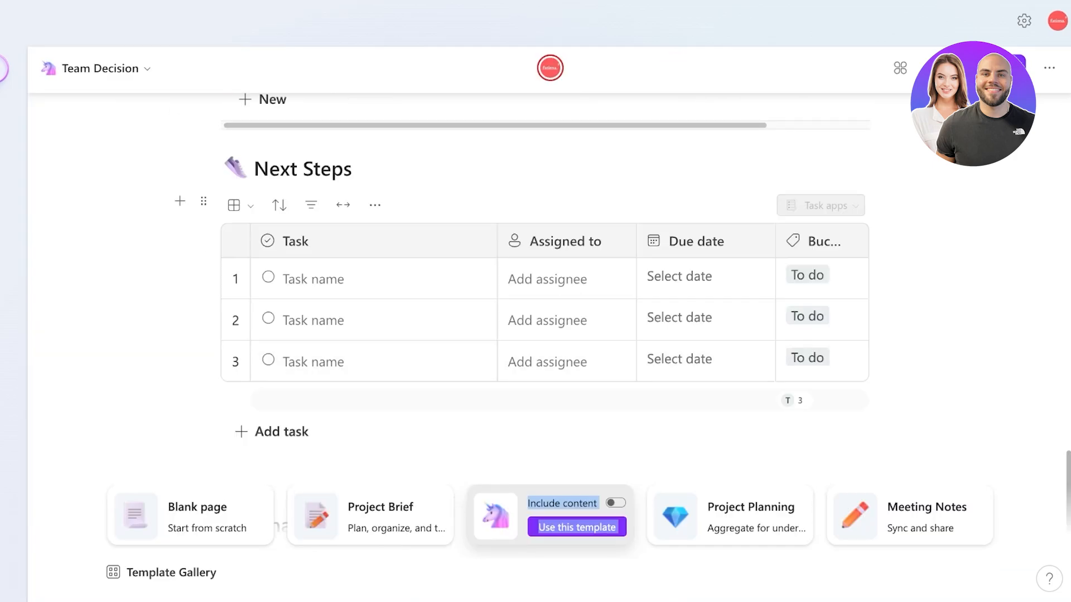
{"action": "scroll", "coordinate": [412, 317], "scroll_direction": "up", "scroll_amount": 4}
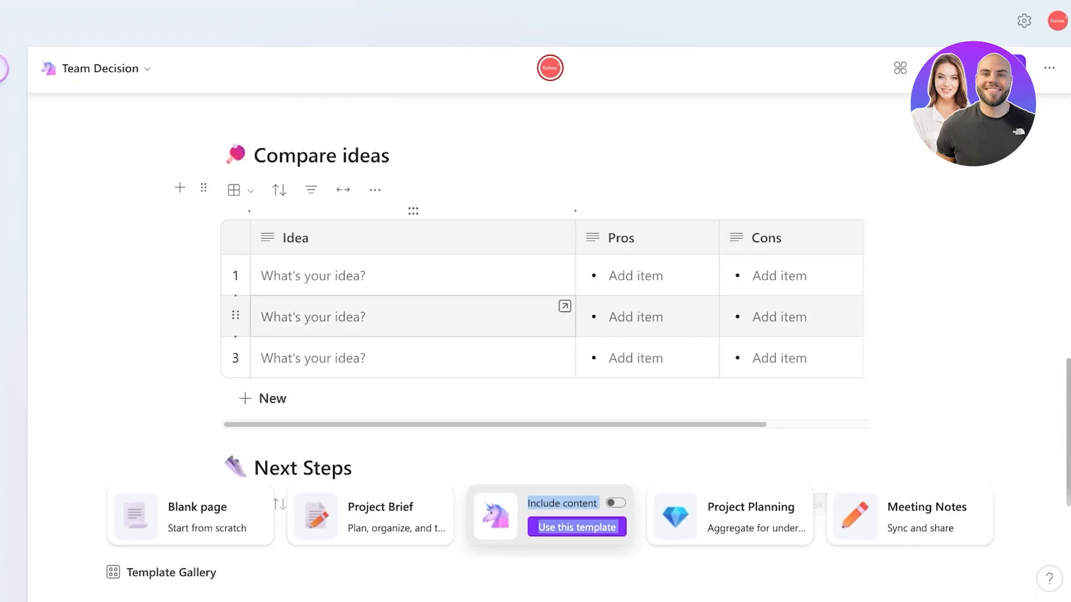
{"action": "scroll", "coordinate": [413, 317], "scroll_direction": "up", "scroll_amount": 8}
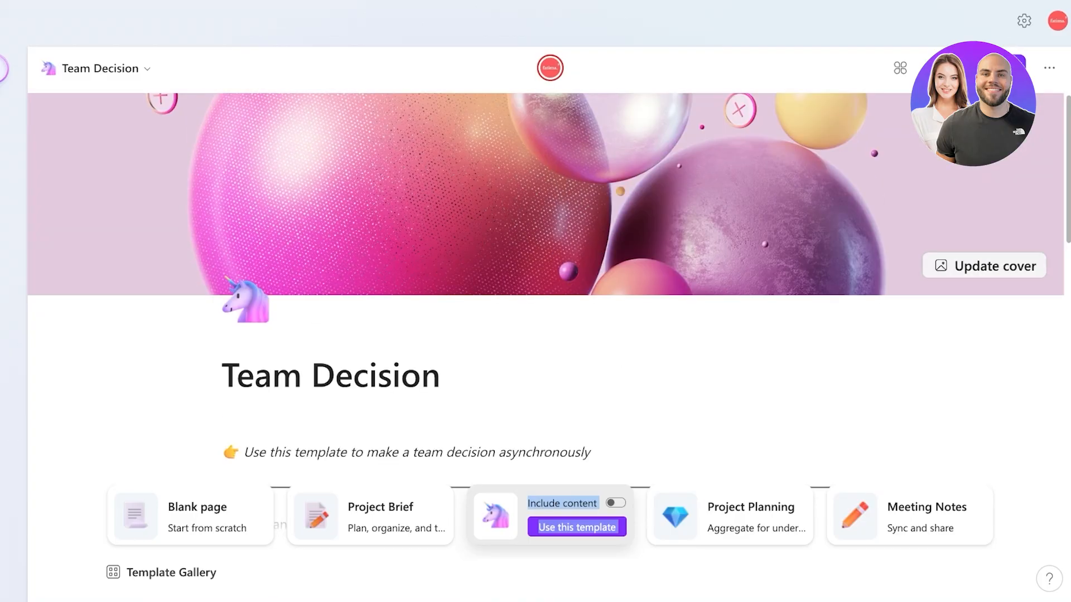
{"action": "scroll", "coordinate": [232, 182], "scroll_direction": "down", "scroll_amount": 10}
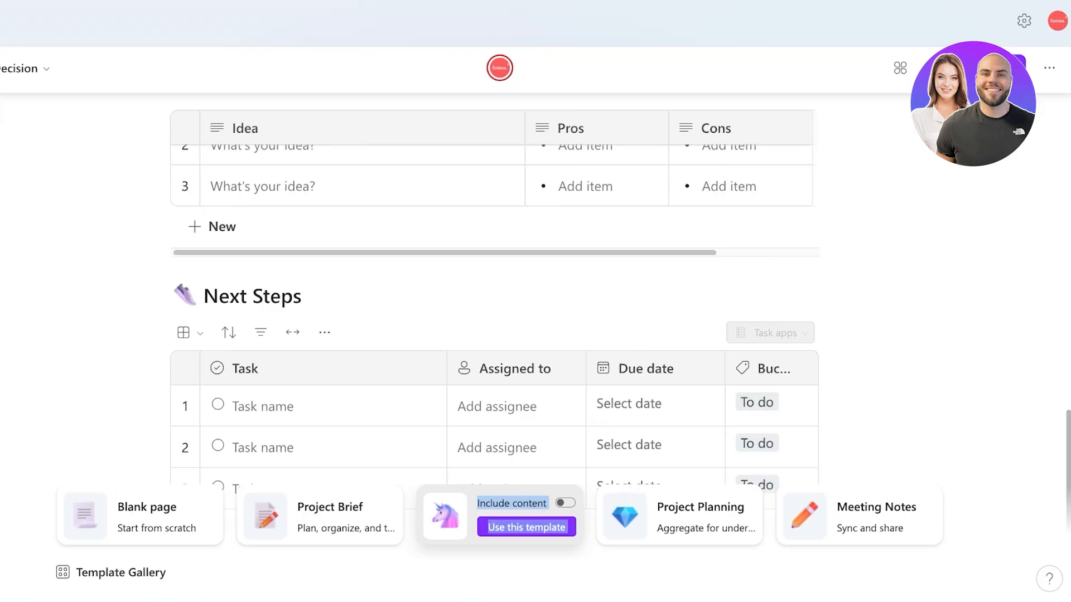
{"action": "scroll", "coordinate": [535, 312], "scroll_direction": "up", "scroll_amount": 5}
{"action": "scroll", "coordinate": [535, 313], "scroll_direction": "down", "scroll_amount": 4}
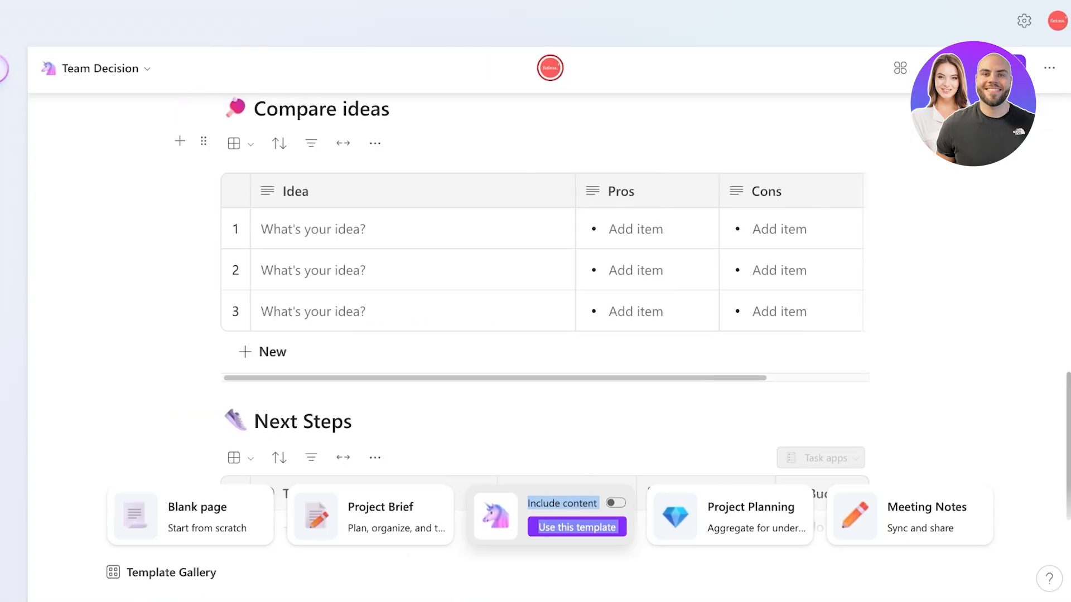
{"action": "scroll", "coordinate": [446, 251], "scroll_direction": "up", "scroll_amount": 5}
{"action": "mouse_move", "coordinate": [96, 69]}
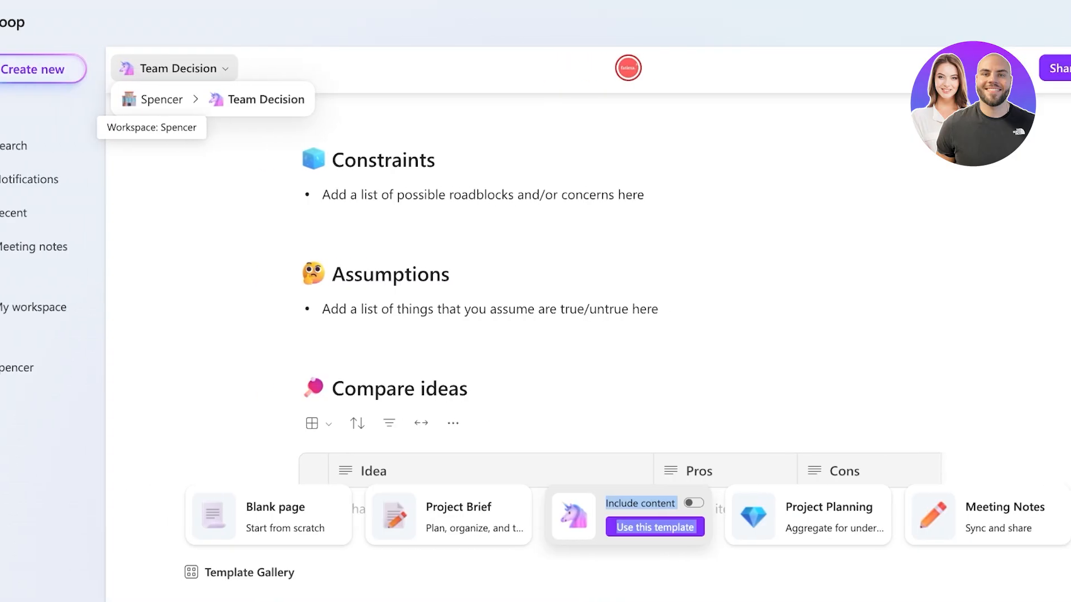